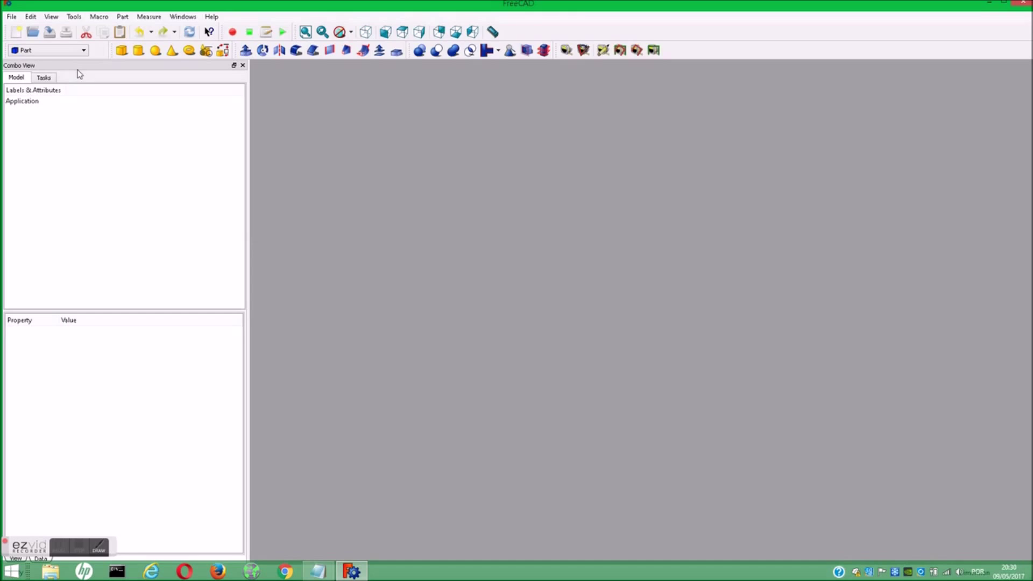
- Check the installed FreeCAD version in the Help menu's version information
left_click(210, 17)
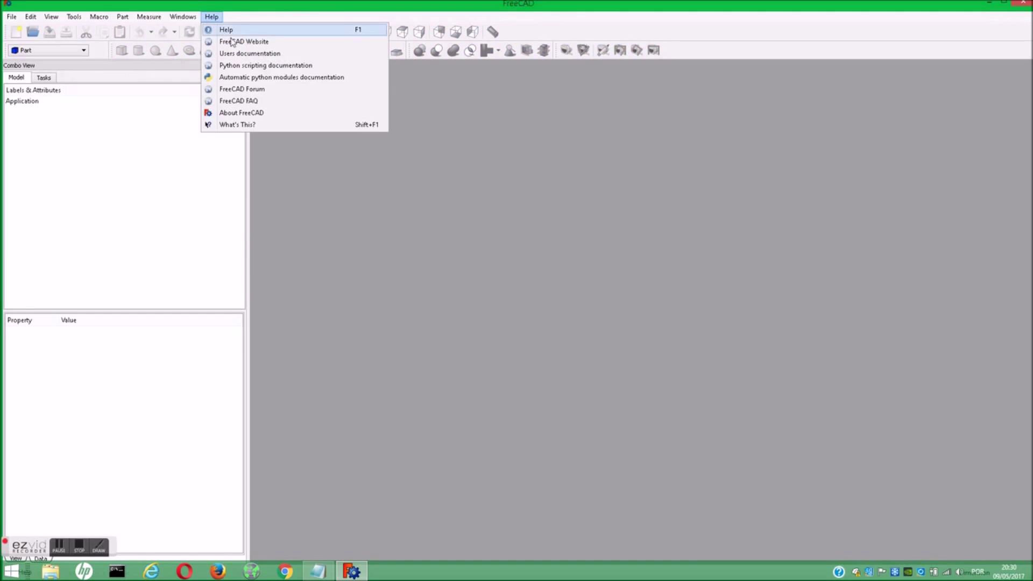
left_click(236, 108)
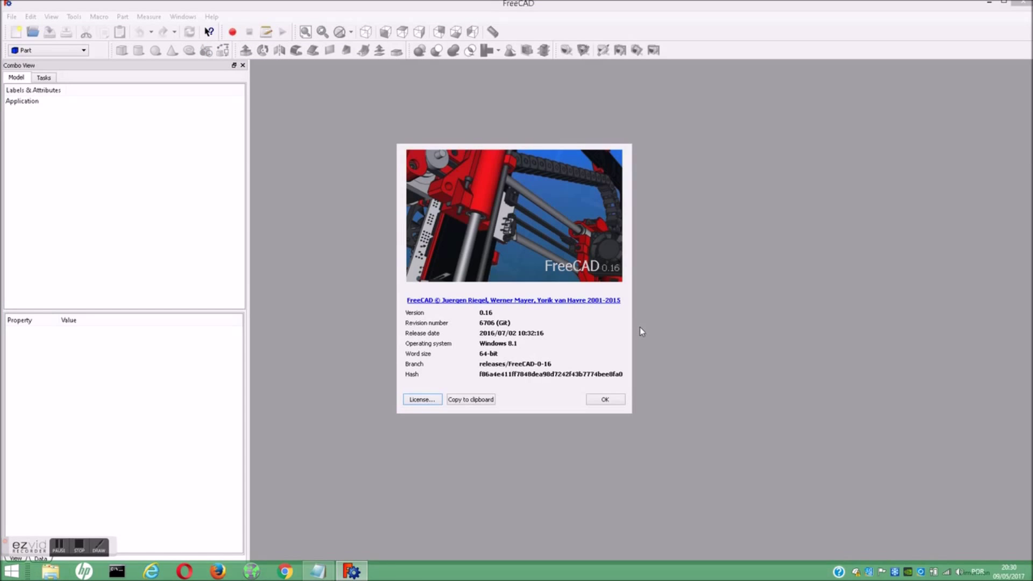
left_click(600, 401)
- Confirm Gear is missing from the workbench list, finish the Notepad note, and return to FreeCAD
left_click(83, 50)
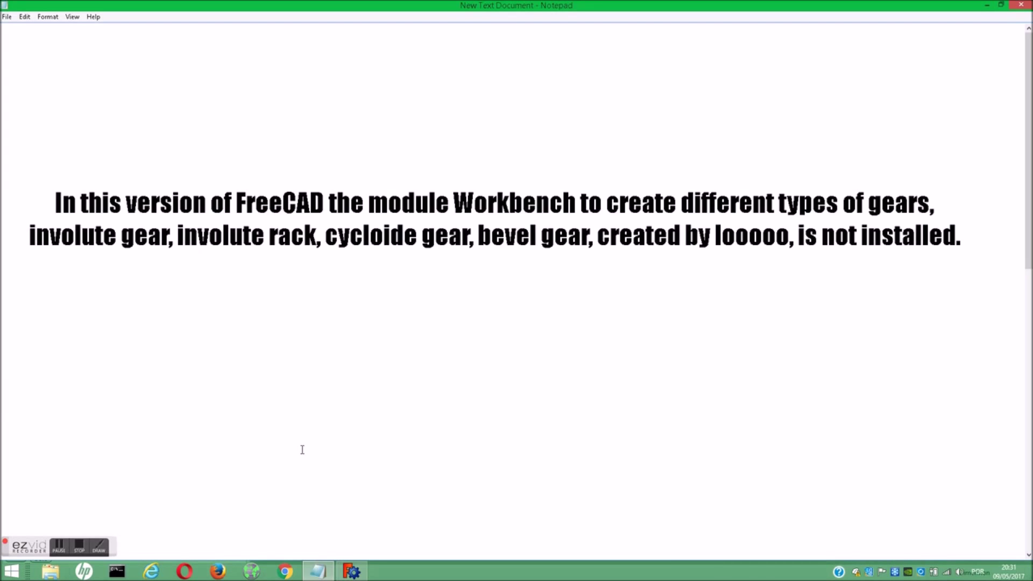
scroll(446, 368, "down", 5)
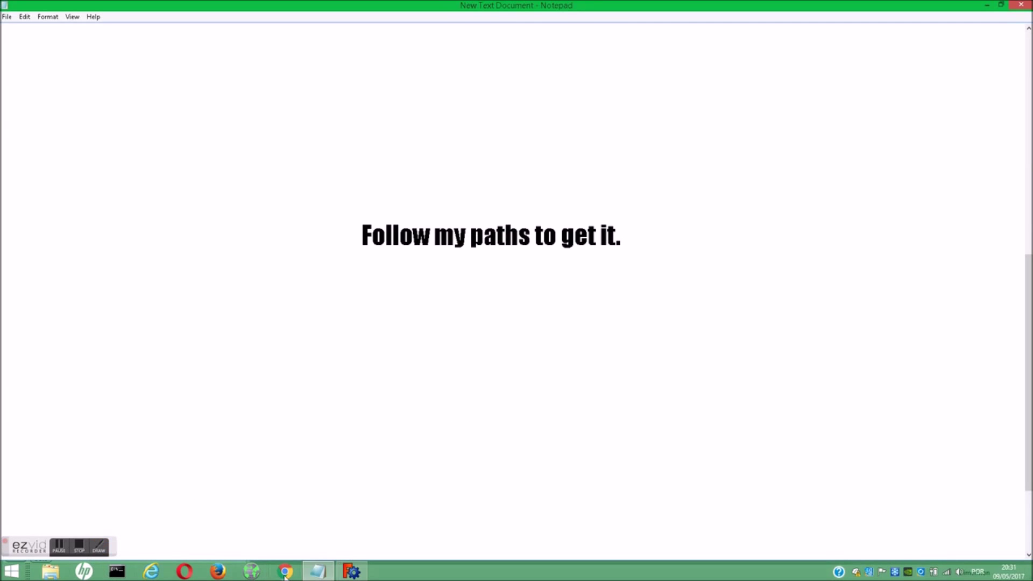
left_click(351, 571)
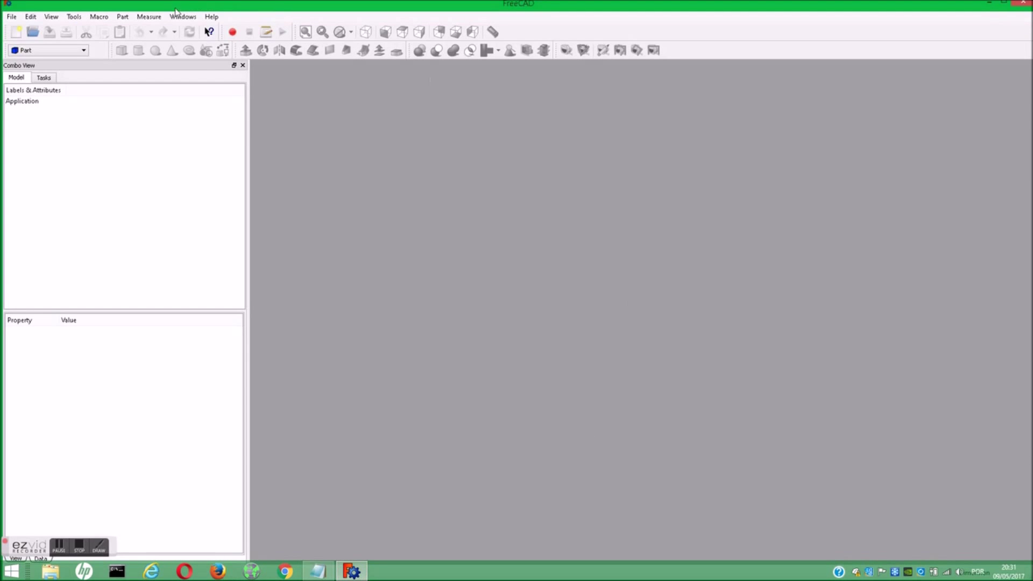
- Launch the FreeCAD website from the Help menu in Firefox
left_click(211, 16)
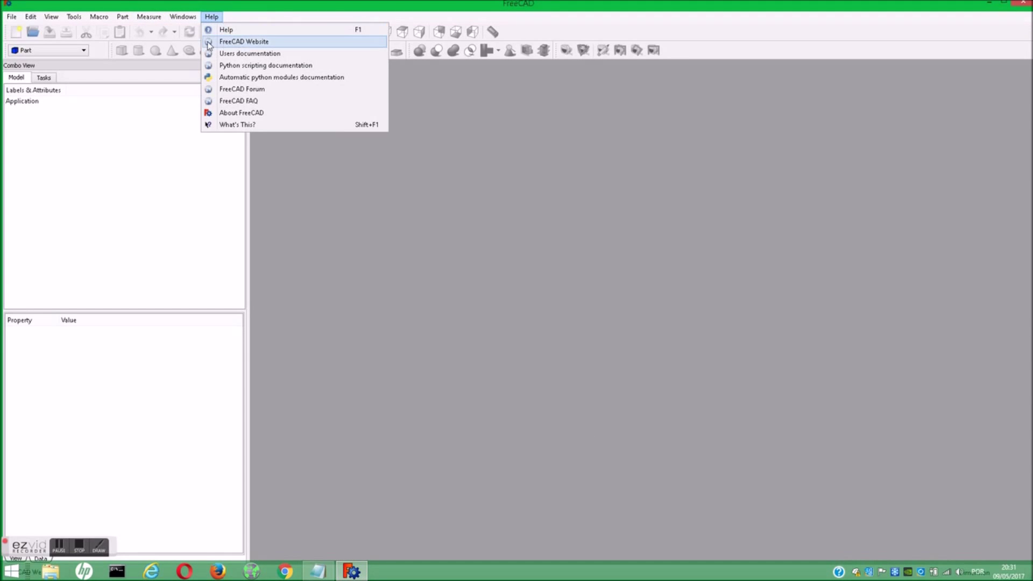
left_click(235, 45)
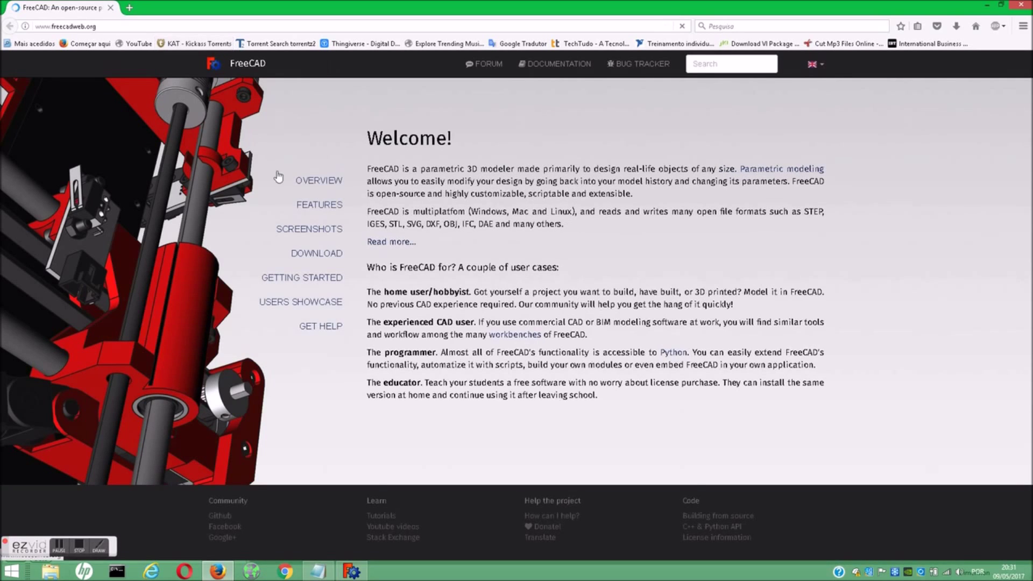
- Go to the Download page's 'Additional macros, modules and related projects' section
left_click(298, 258)
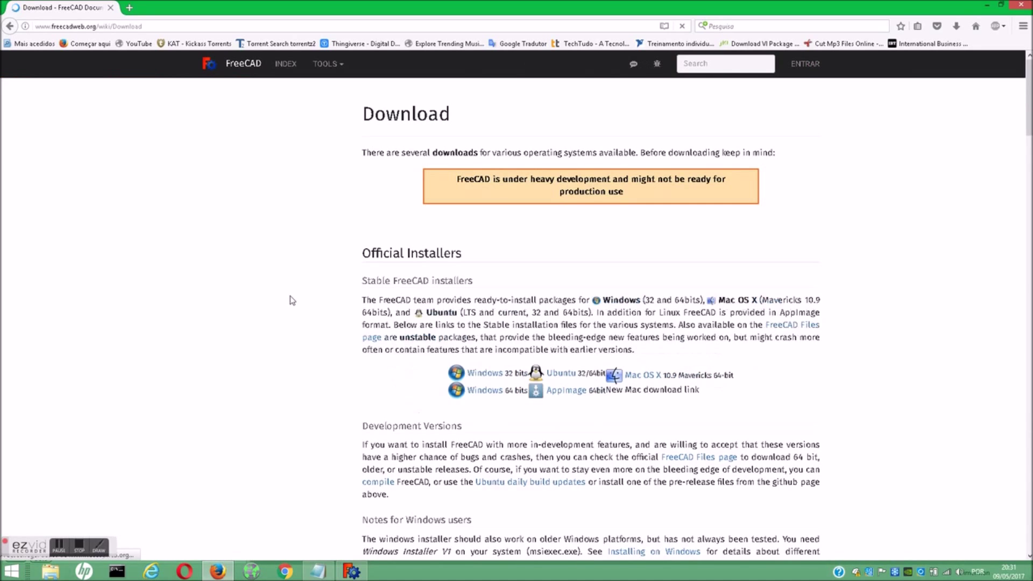
scroll(293, 302, "down", 2)
scroll(293, 301, "down", 3)
scroll(294, 303, "down", 3)
scroll(293, 304, "down", 2)
scroll(294, 303, "down", 5)
scroll(291, 300, "down", 3)
scroll(287, 304, "down", 5)
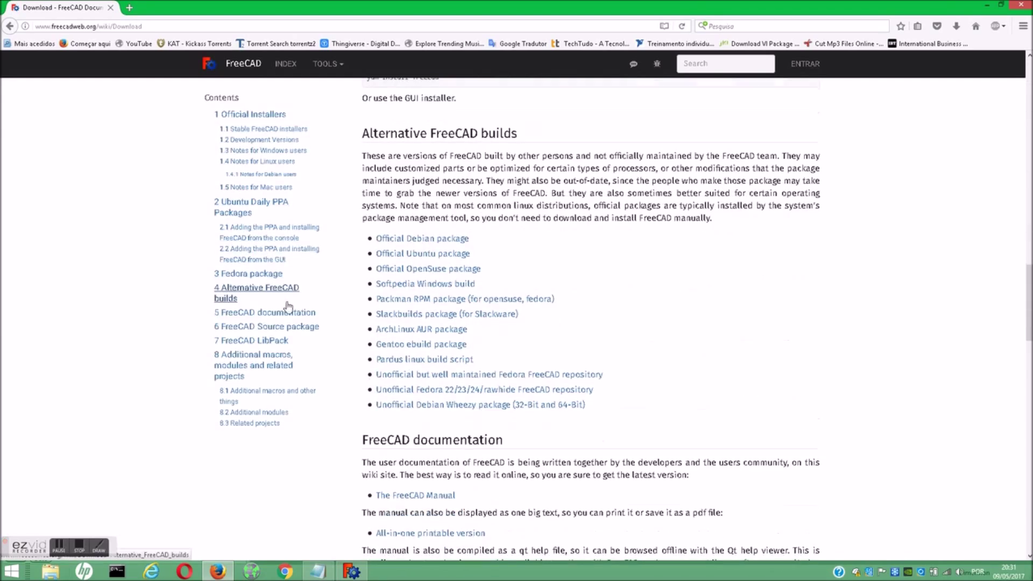
left_click(237, 366)
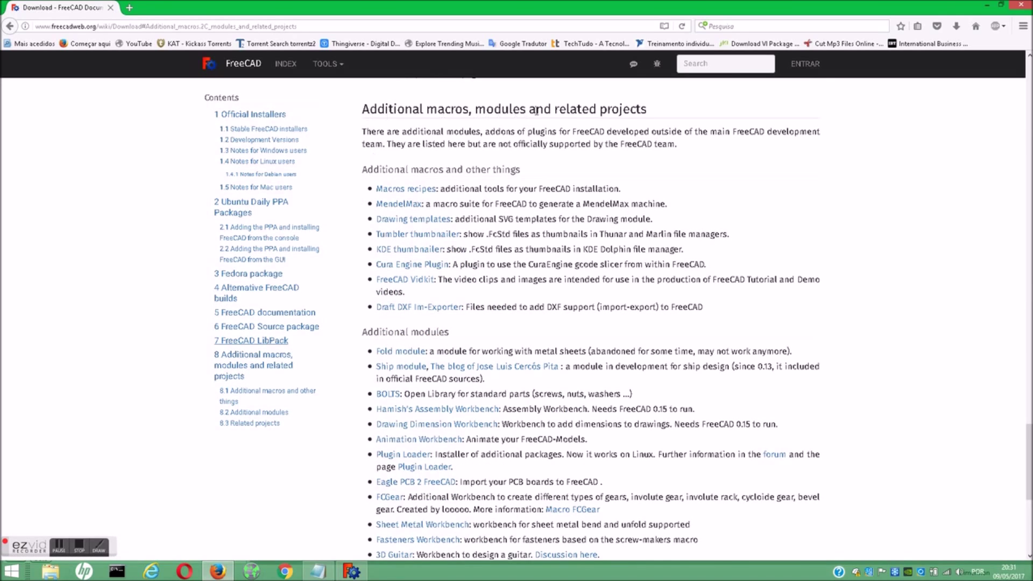
- Find the FCGear entry under Additional modules and follow its link to GitHub
triple_click(369, 331)
scroll(432, 337, "down", 2)
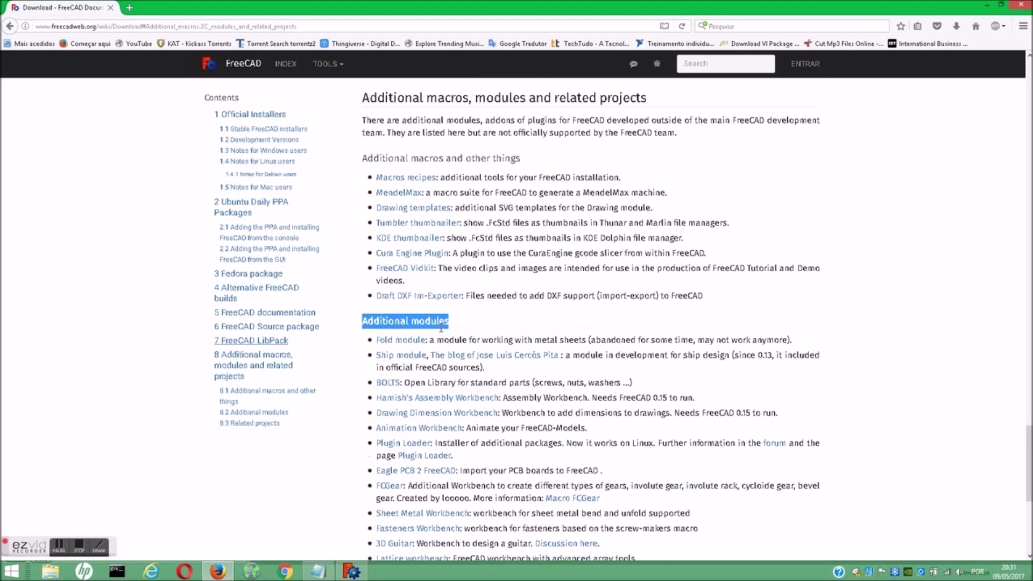
left_click(348, 321)
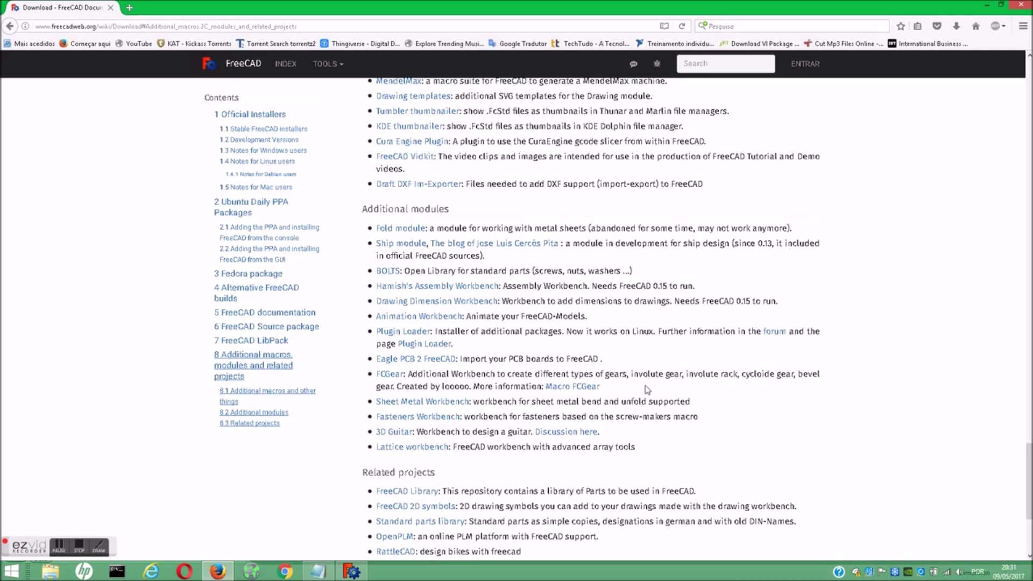
left_click(394, 379)
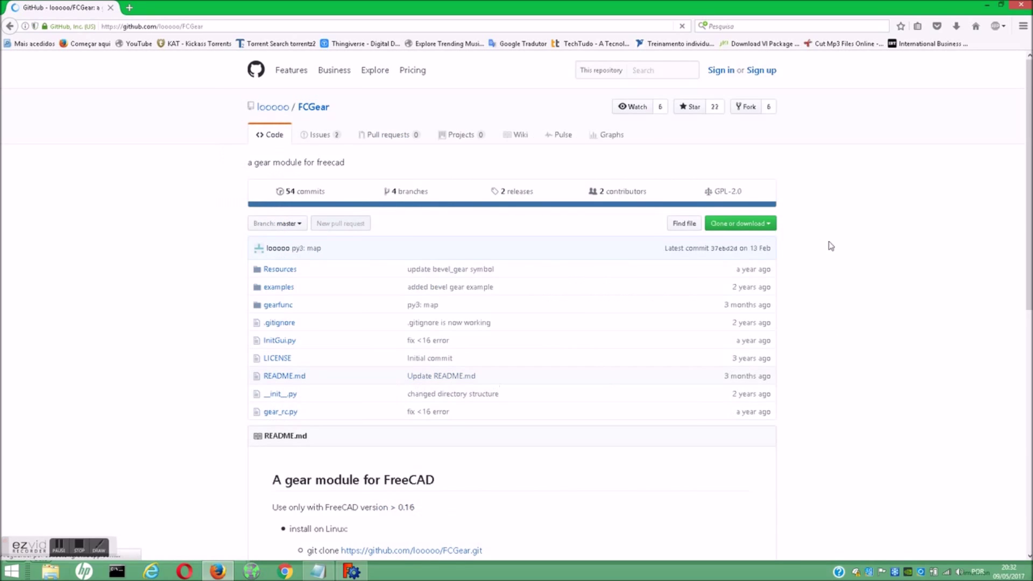
- Save the FCGear repository as FCGear-master.zip via Download ZIP, then bring up File Explorer
left_click(756, 230)
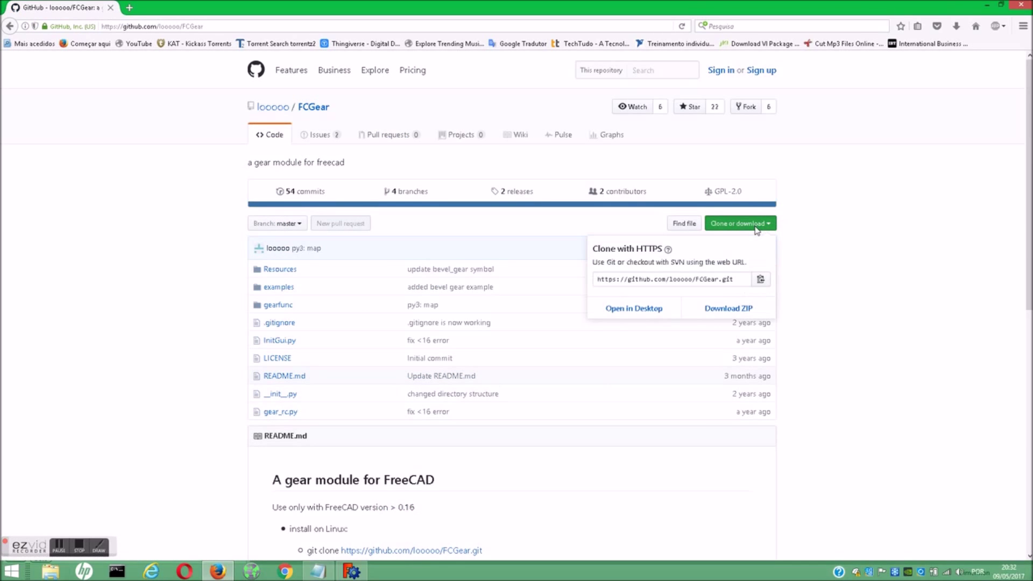
left_click(736, 313)
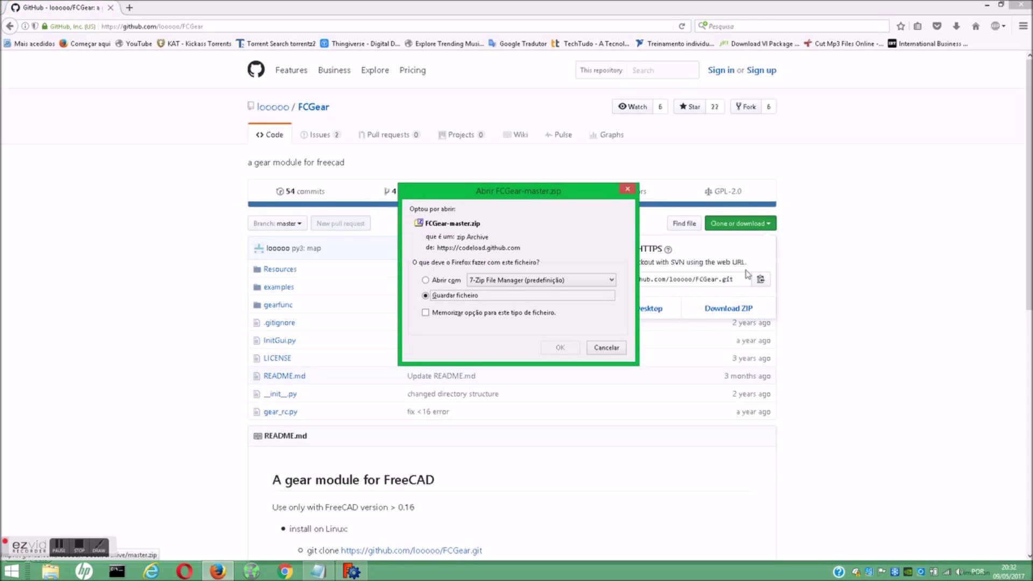
left_click(560, 347)
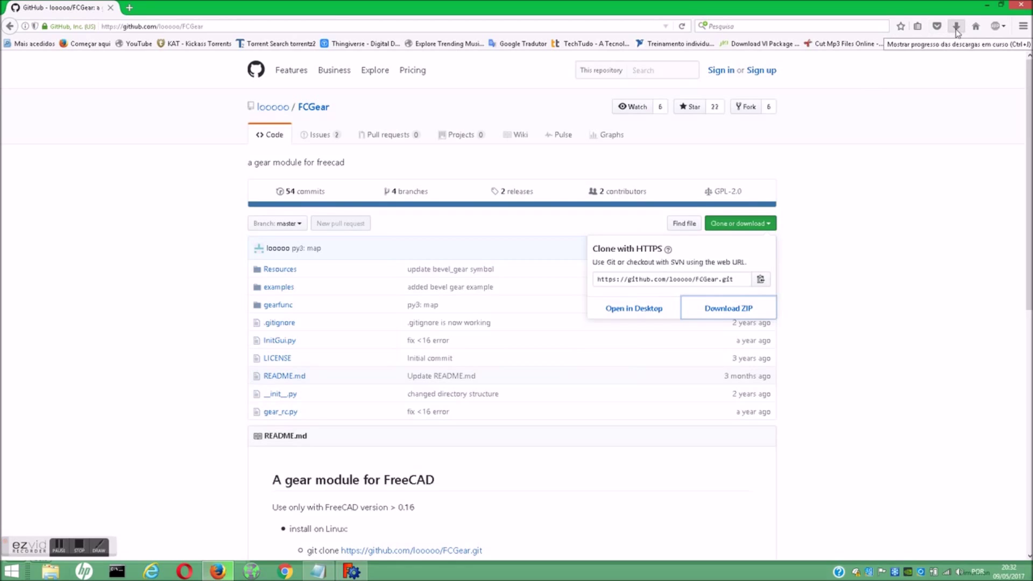
left_click(49, 573)
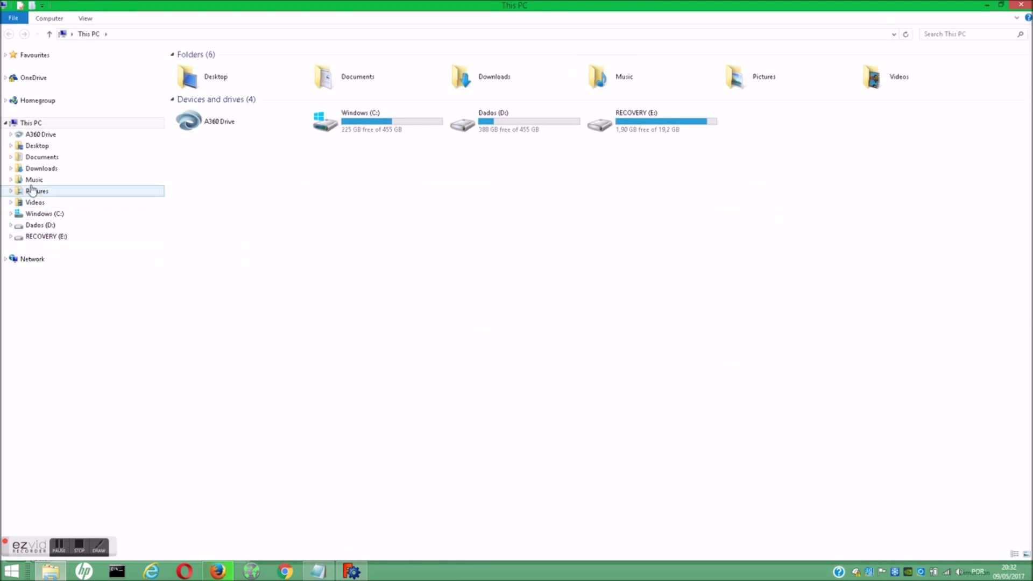
- Open FCGear-master.zip from the Downloads folder in 7-Zip
left_click(25, 171)
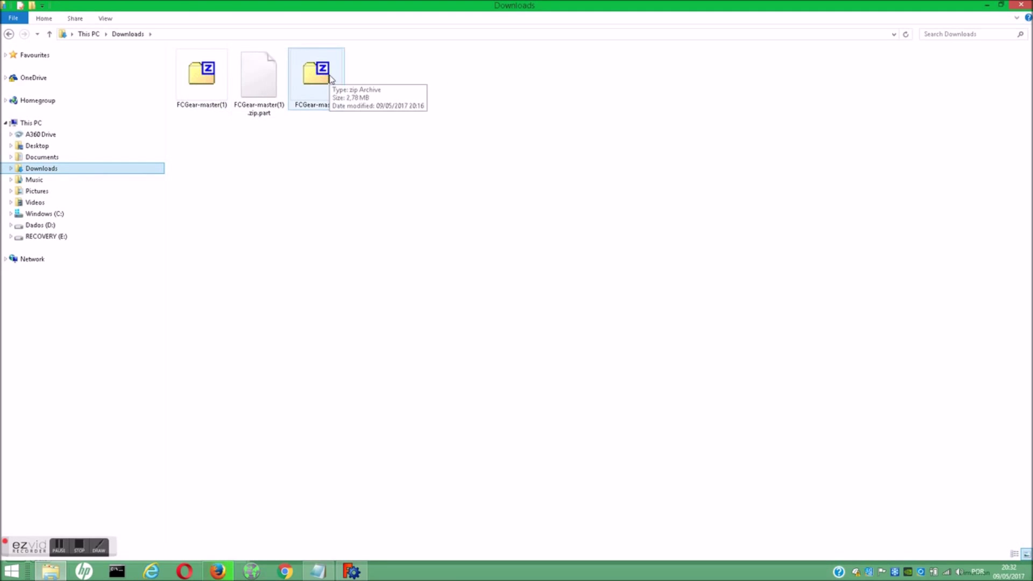
left_click(330, 80)
right_click(330, 80)
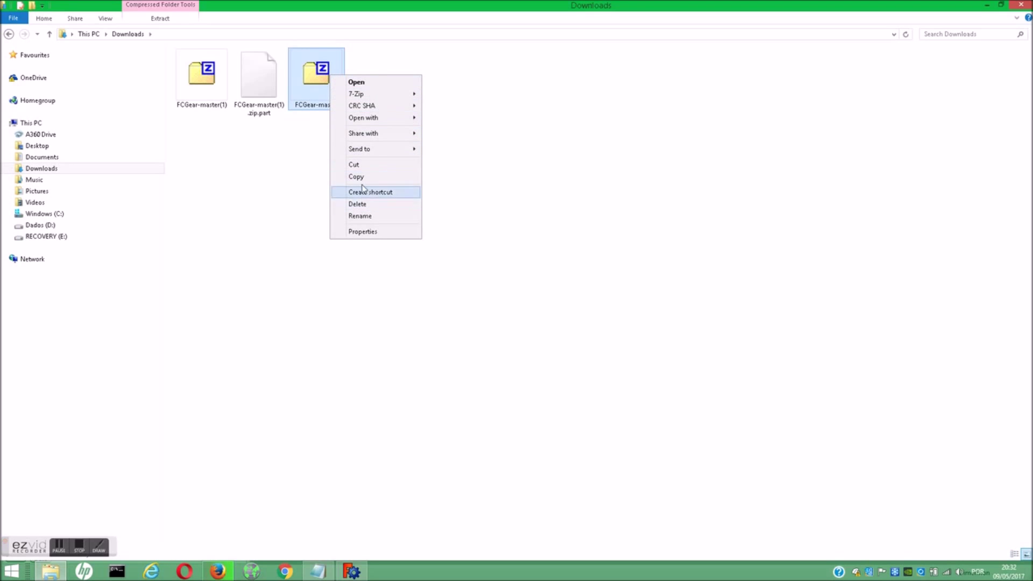
left_click(314, 65)
double_click(311, 63)
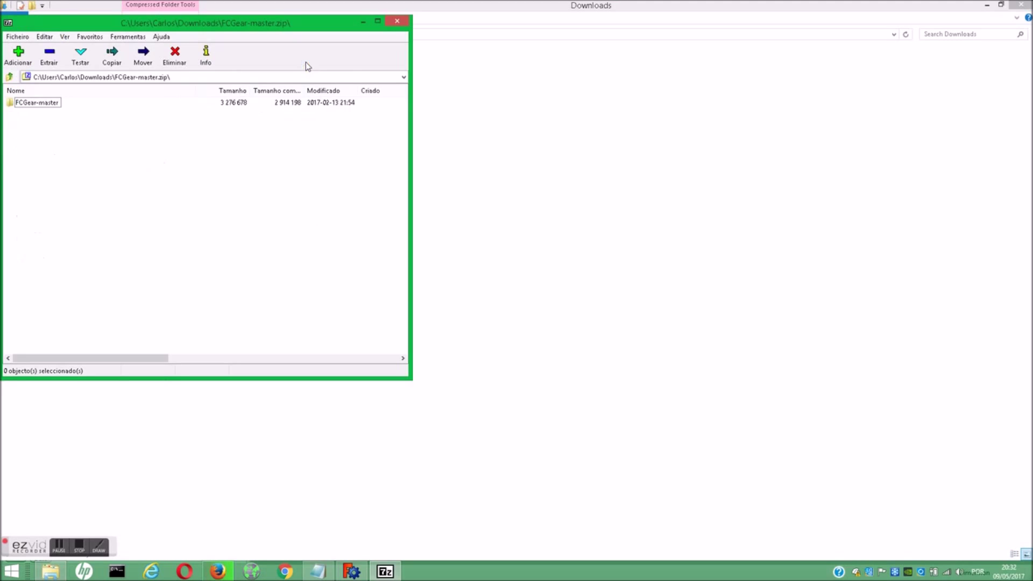
- Extract the FCGear-master folder to the Desktop, then close 7-Zip and minimize Explorer
left_click(18, 106)
left_click(50, 59)
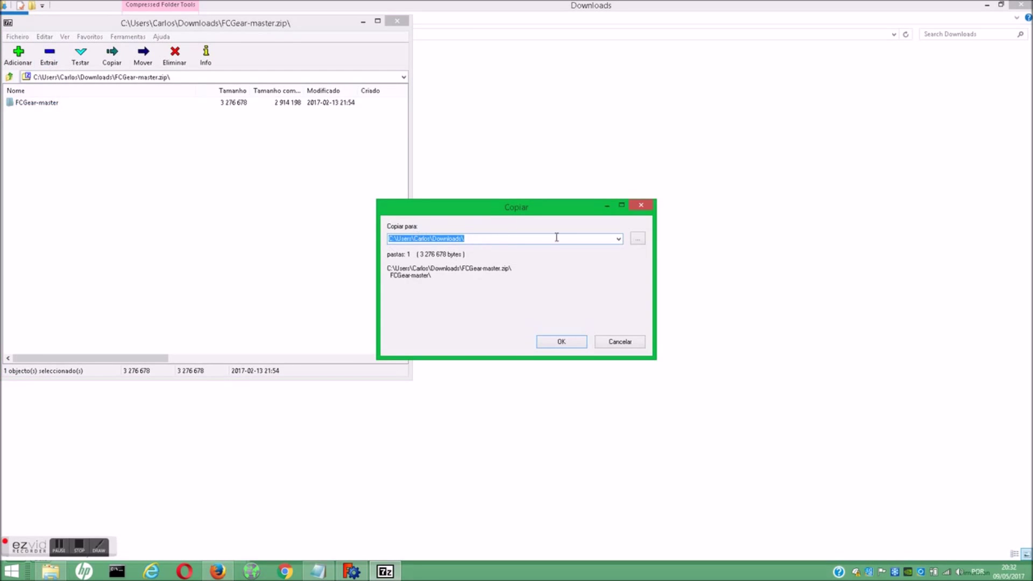
left_click(619, 238)
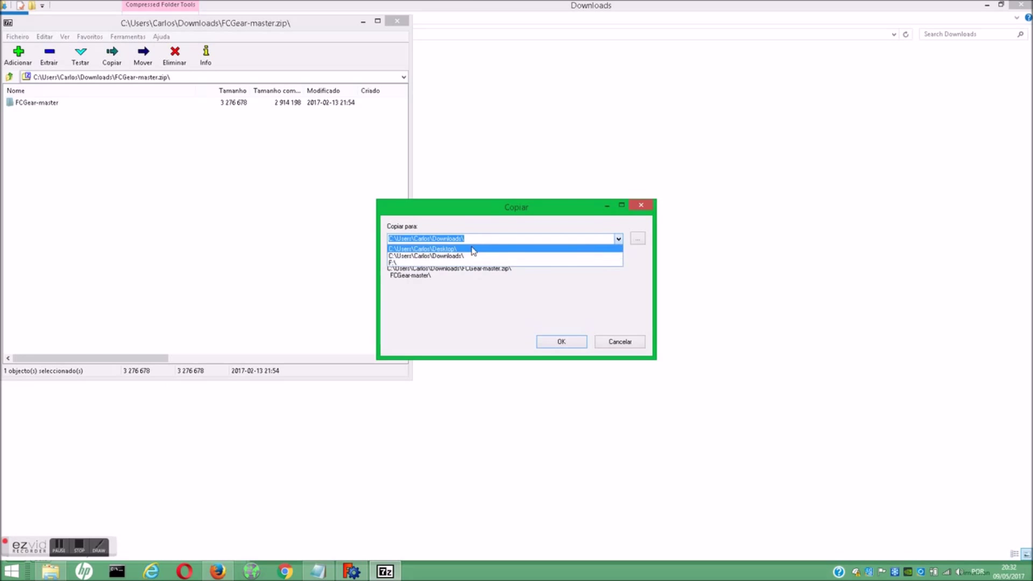
left_click(473, 249)
left_click(551, 342)
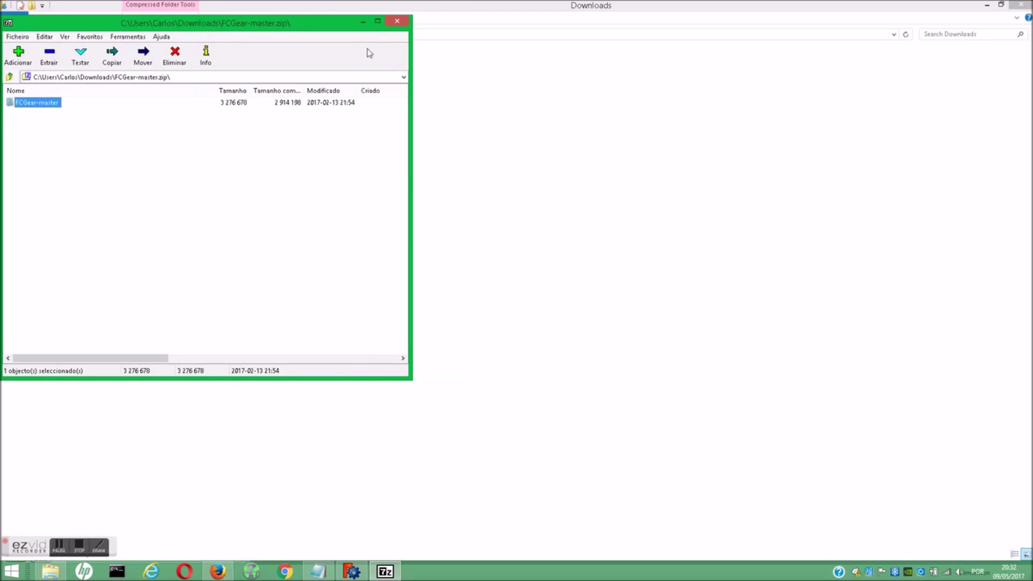
left_click(397, 21)
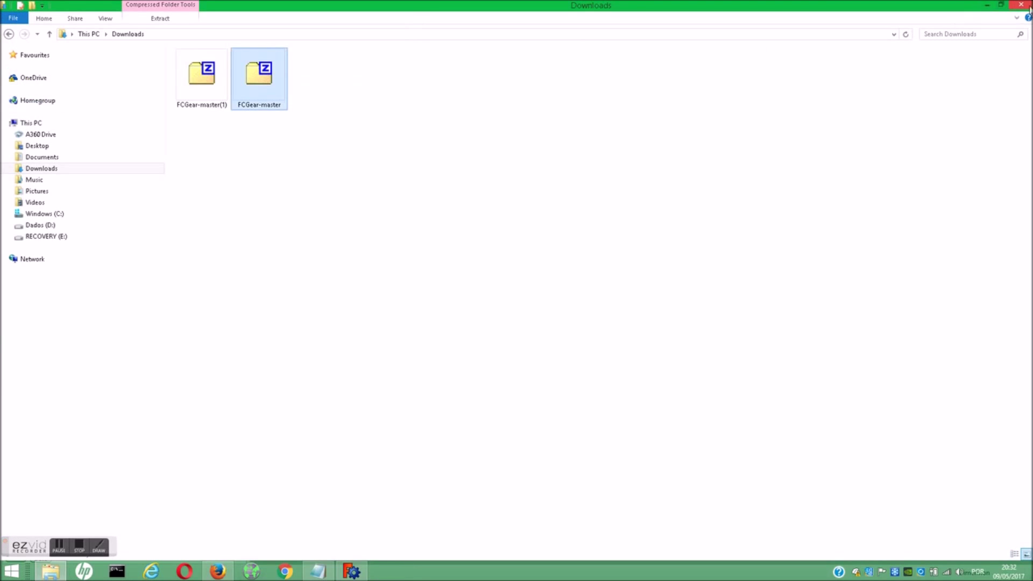
left_click(992, 7)
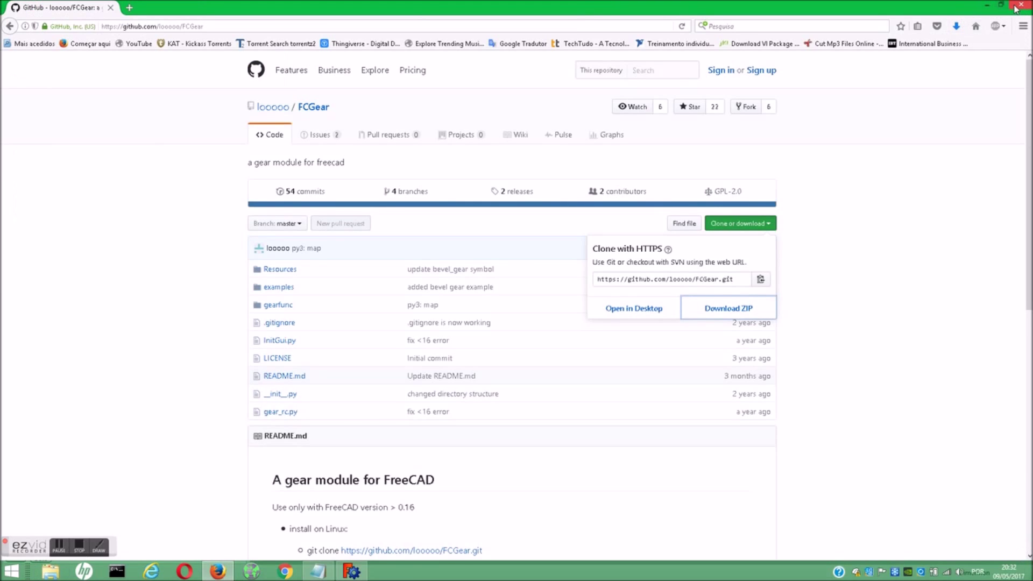
- Clear the open windows off the desktop and refresh it
left_click(993, 7)
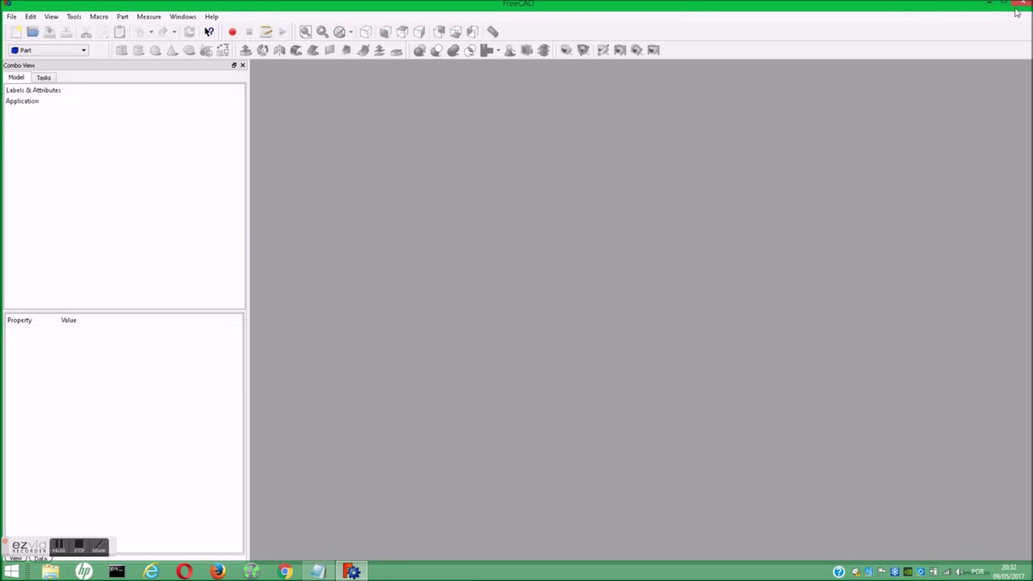
left_click(1016, 6)
left_click(986, 5)
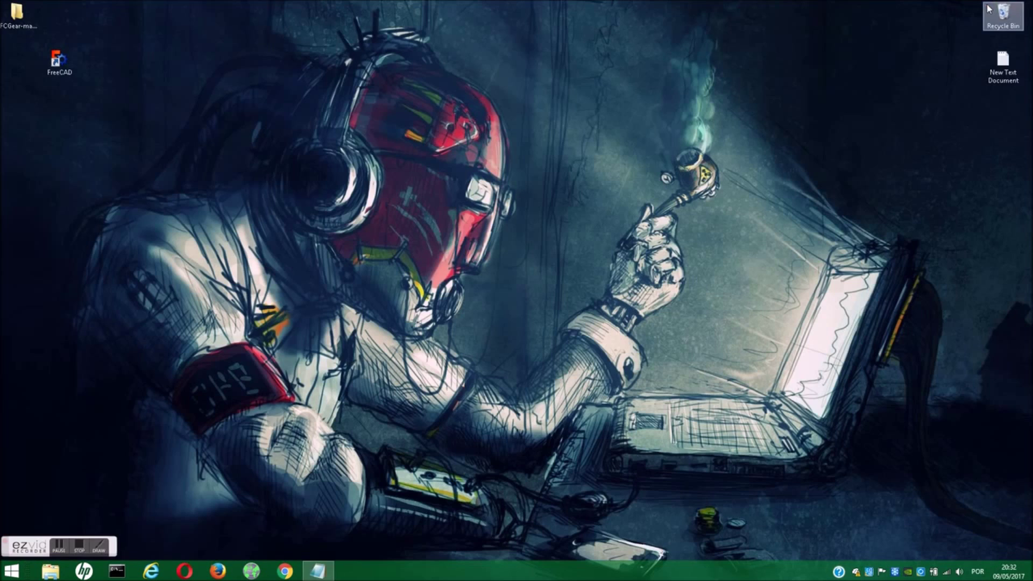
right_click(257, 95)
left_click(281, 123)
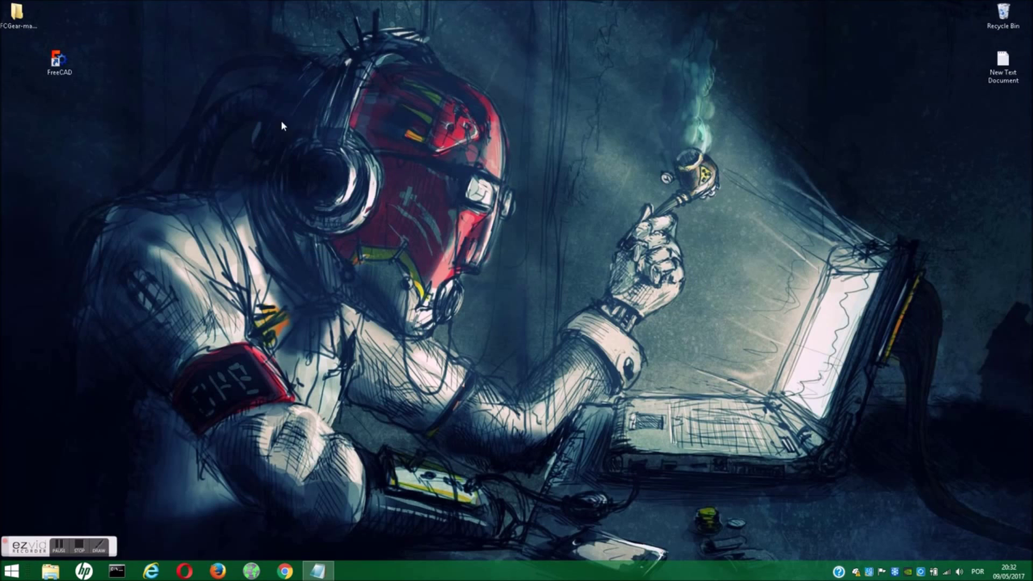
- Cut the FCGear-master folder and browse to the Windows (C:) drive
left_click_drag(14, 18, 268, 129)
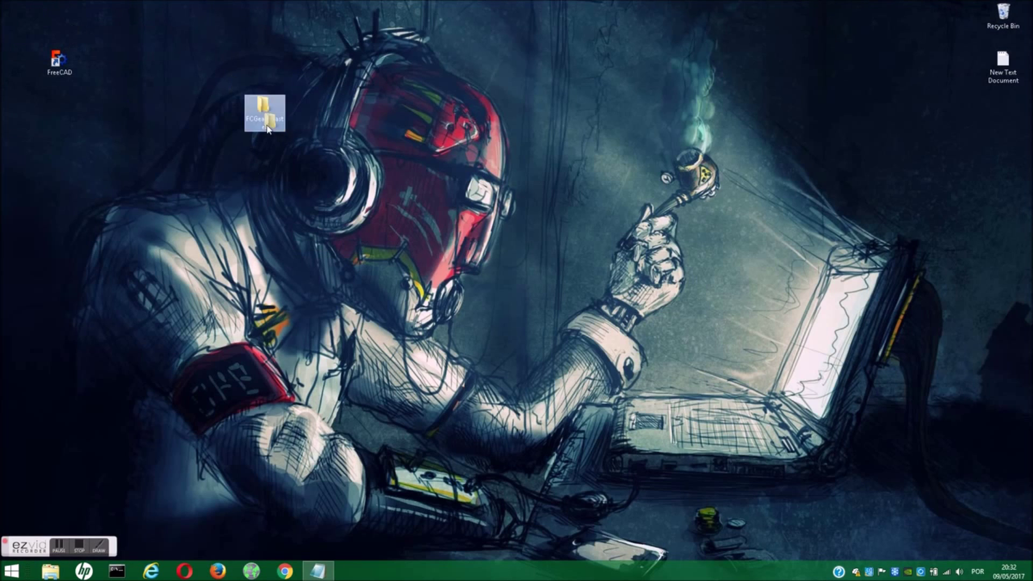
right_click(270, 104)
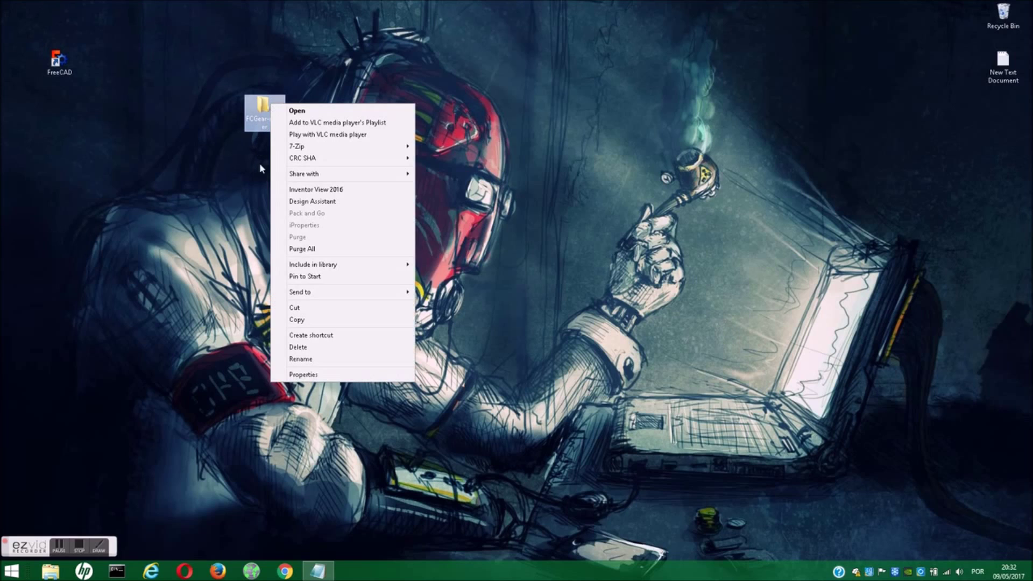
left_click(294, 308)
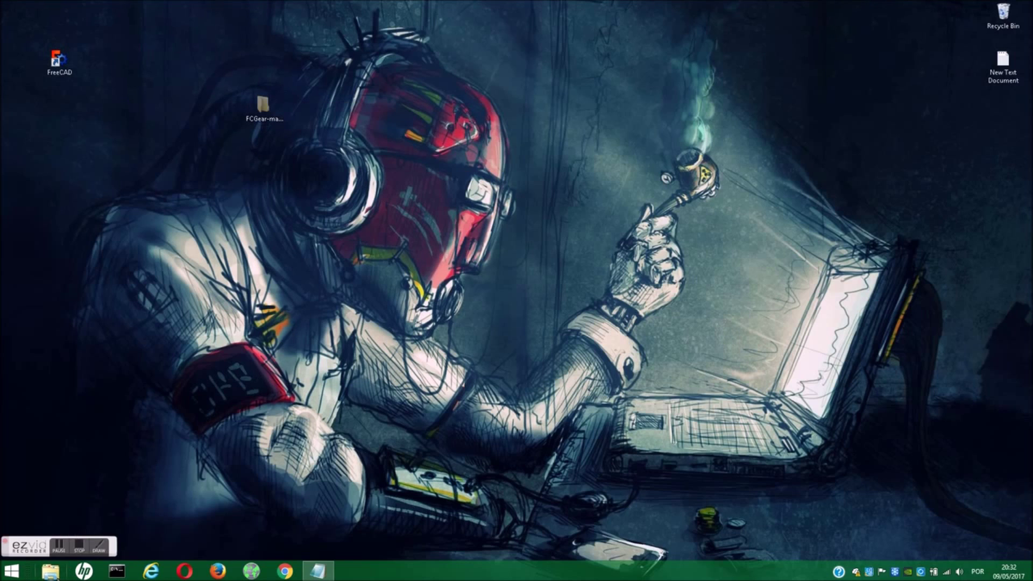
key("super+e")
double_click(345, 119)
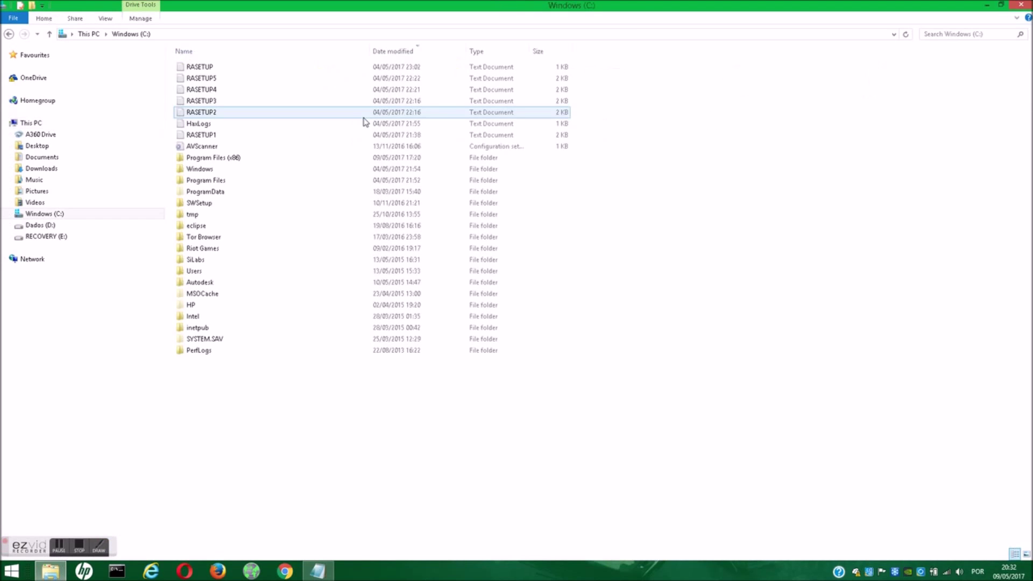
- Paste FCGear-master into C:\Program Files\FreeCAD 0.16\Mod, granting administrator permission
mouse_move(80, 202)
double_click(219, 181)
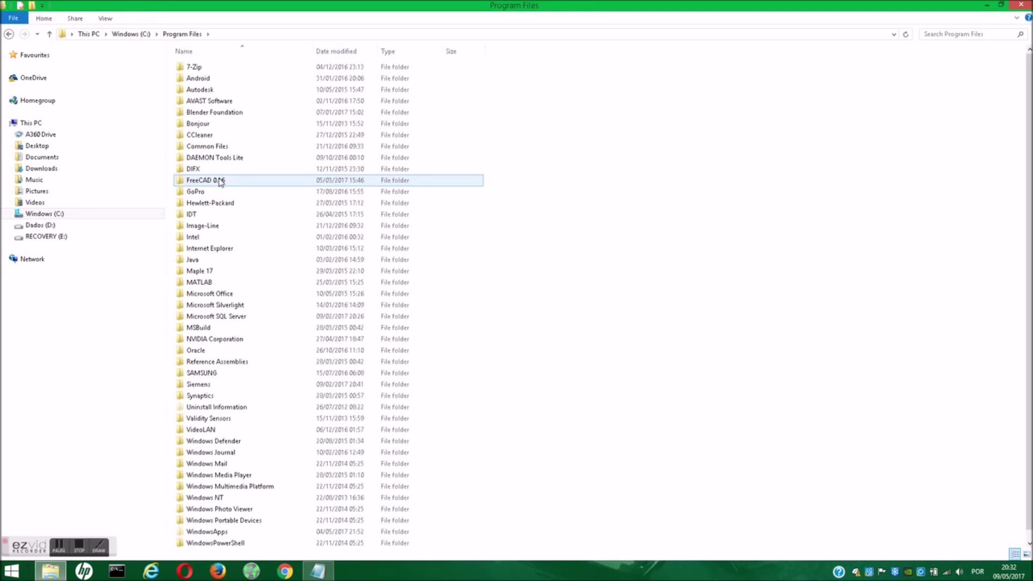
double_click(232, 183)
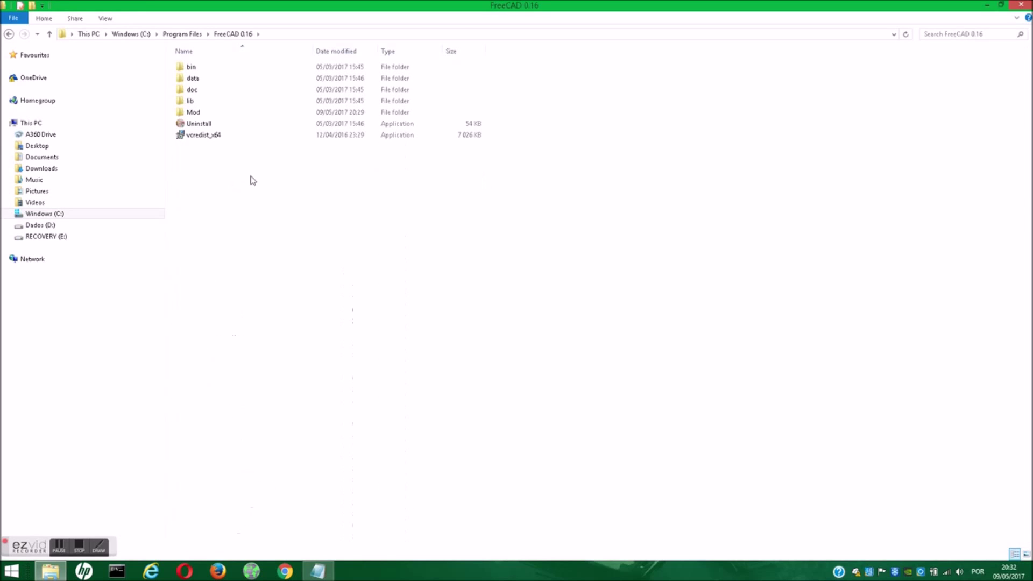
double_click(217, 113)
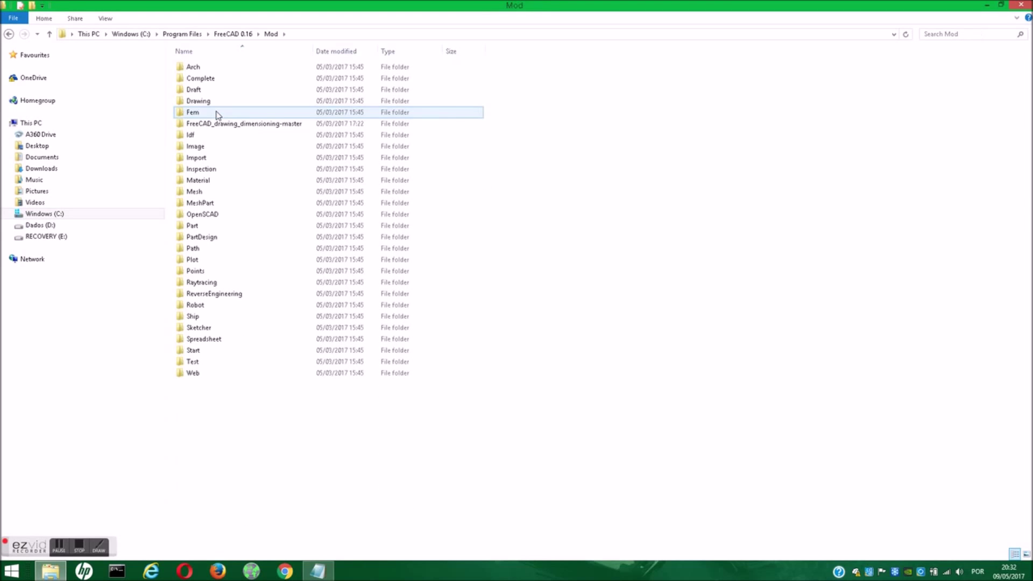
right_click(567, 160)
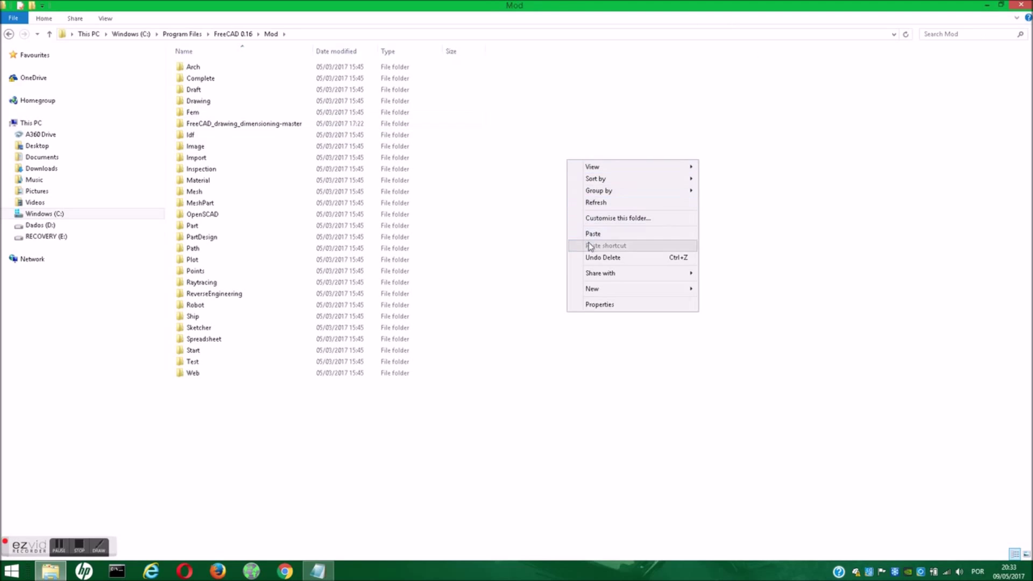
left_click(593, 234)
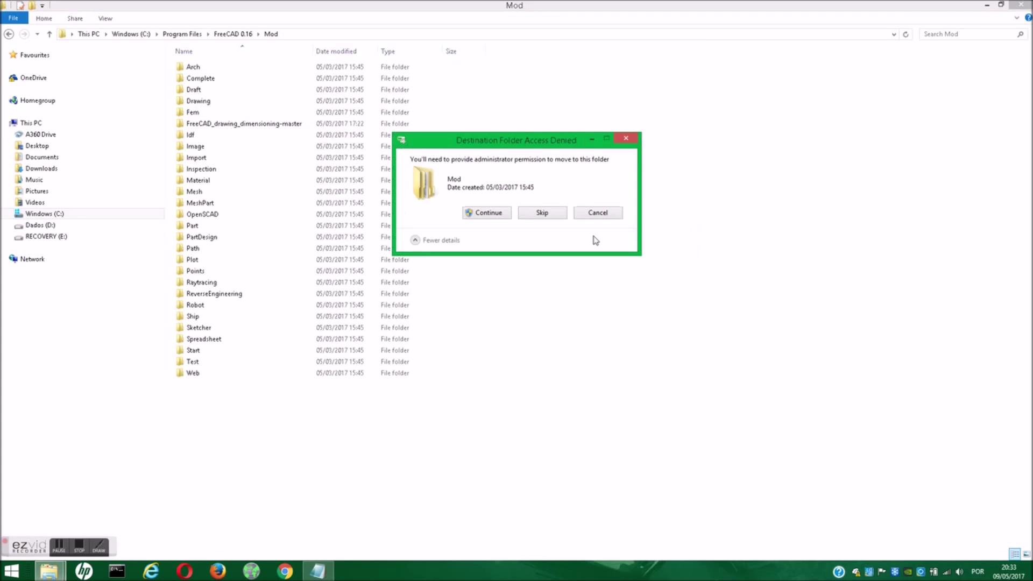
left_click(486, 213)
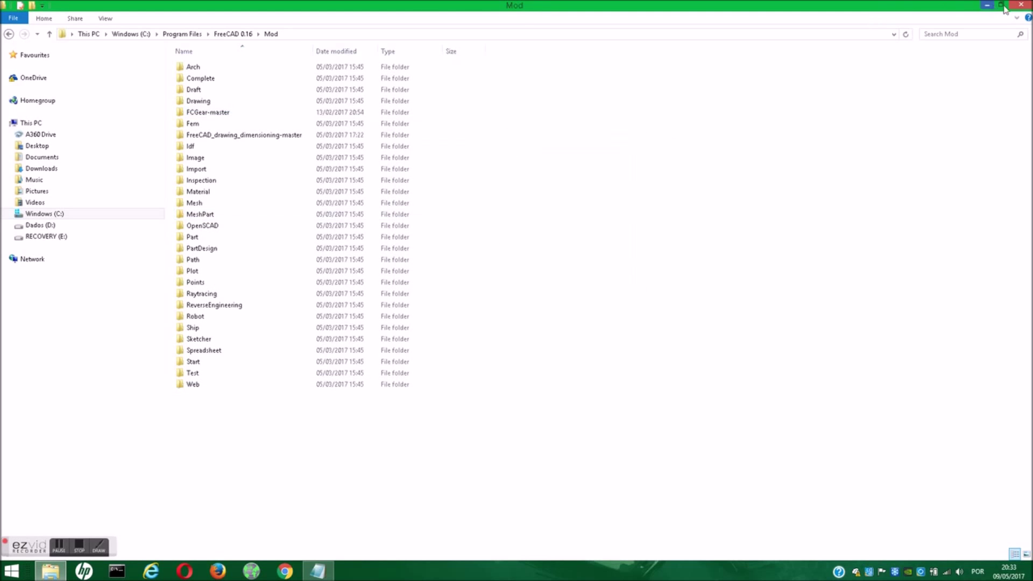
left_click(1024, 7)
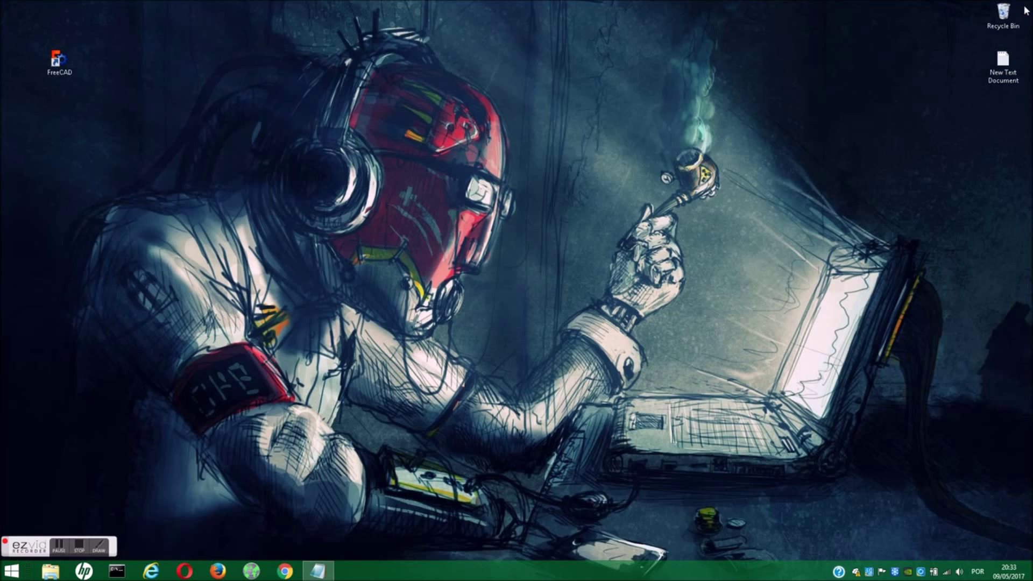
- Relaunch FreeCAD, switch to the Gear workbench, and start a new Unnamed document
double_click(58, 58)
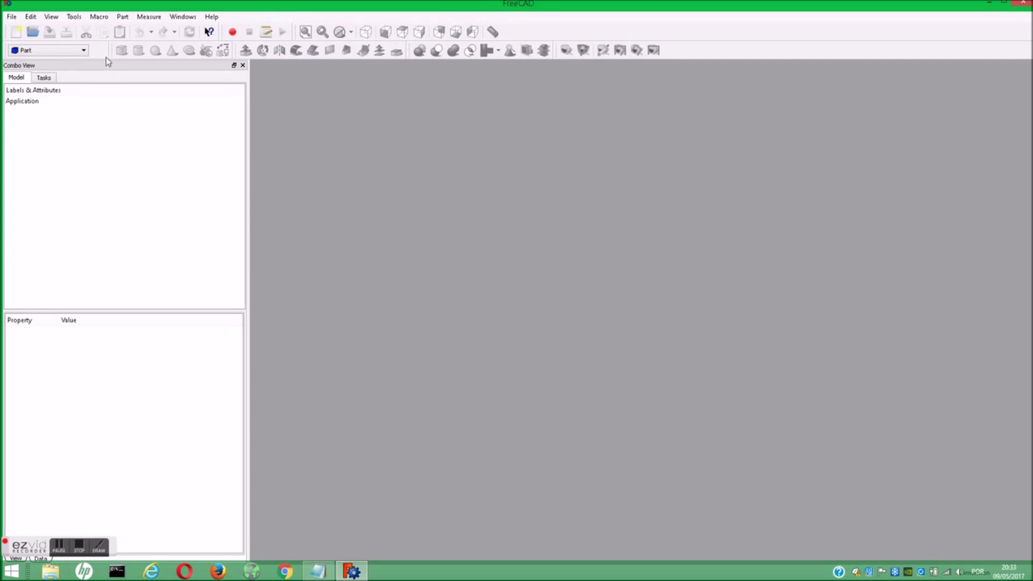
left_click(49, 50)
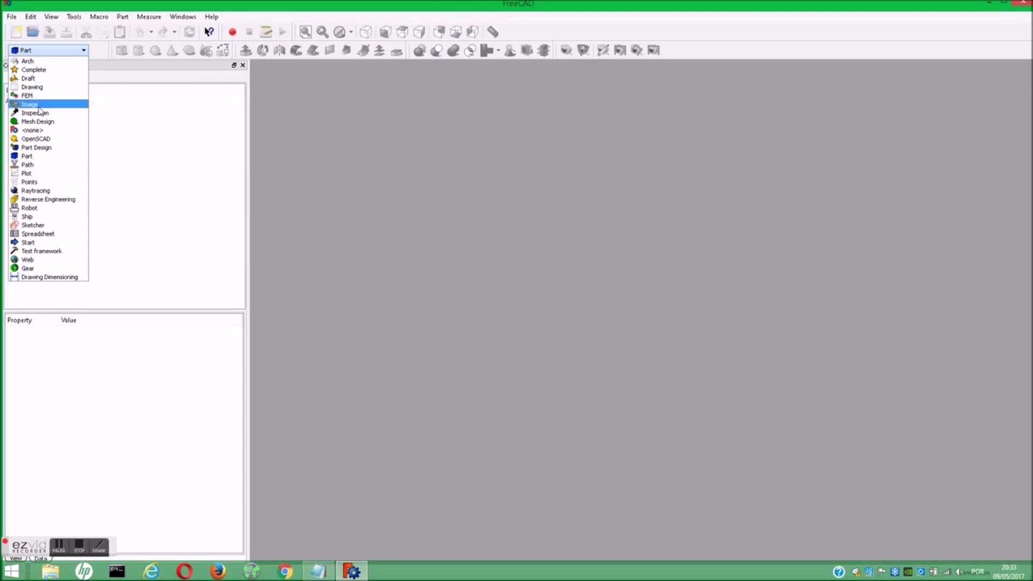
left_click(39, 271)
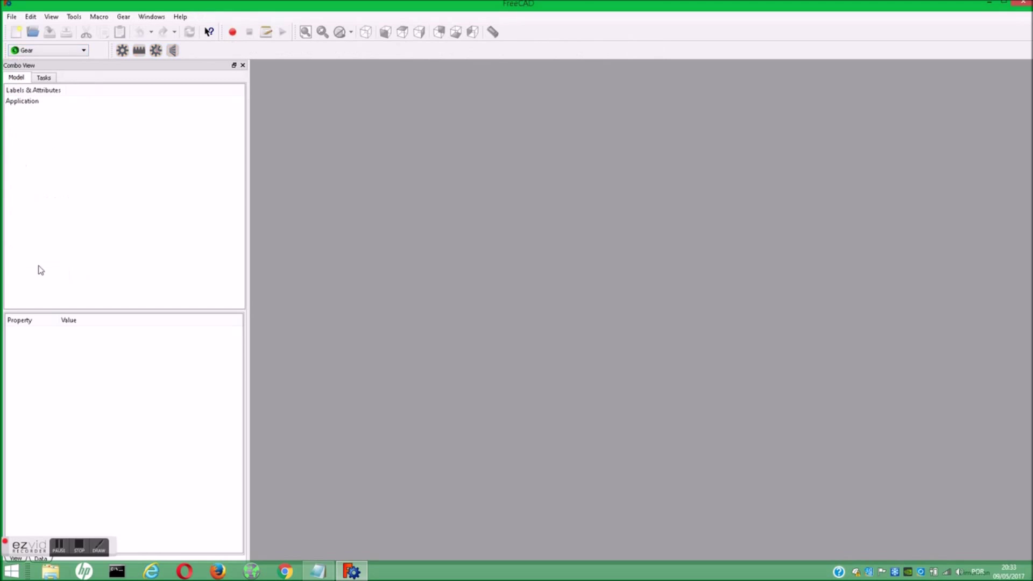
left_click(17, 34)
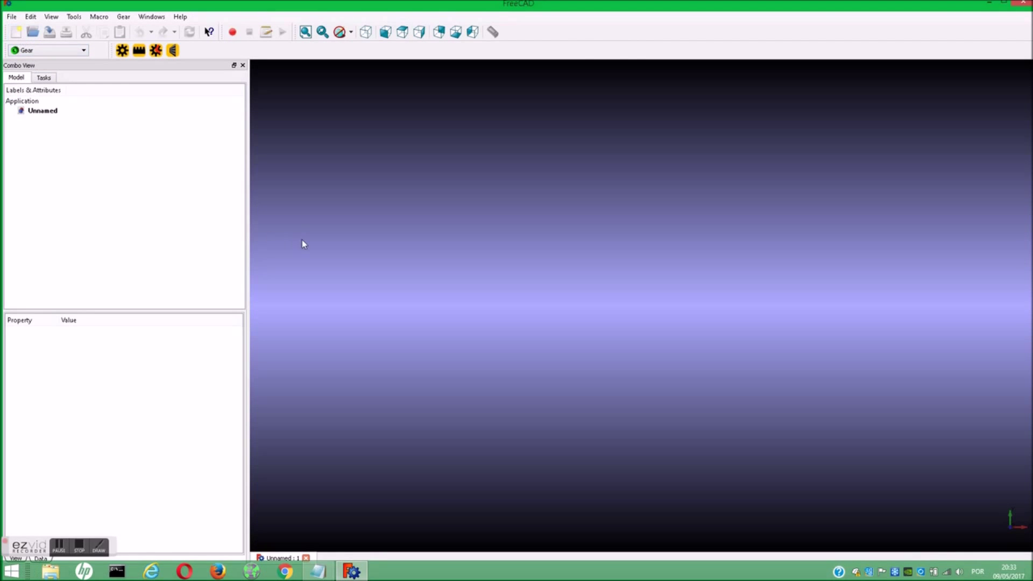
- Add a 15-tooth involute gear and make it helical with beta 10°
left_click(123, 52)
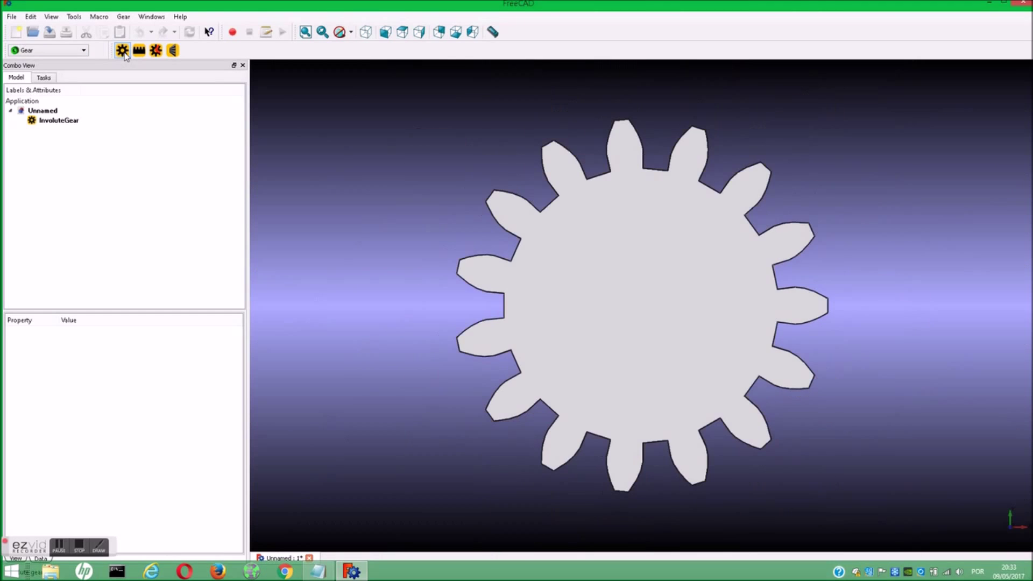
left_click(66, 122)
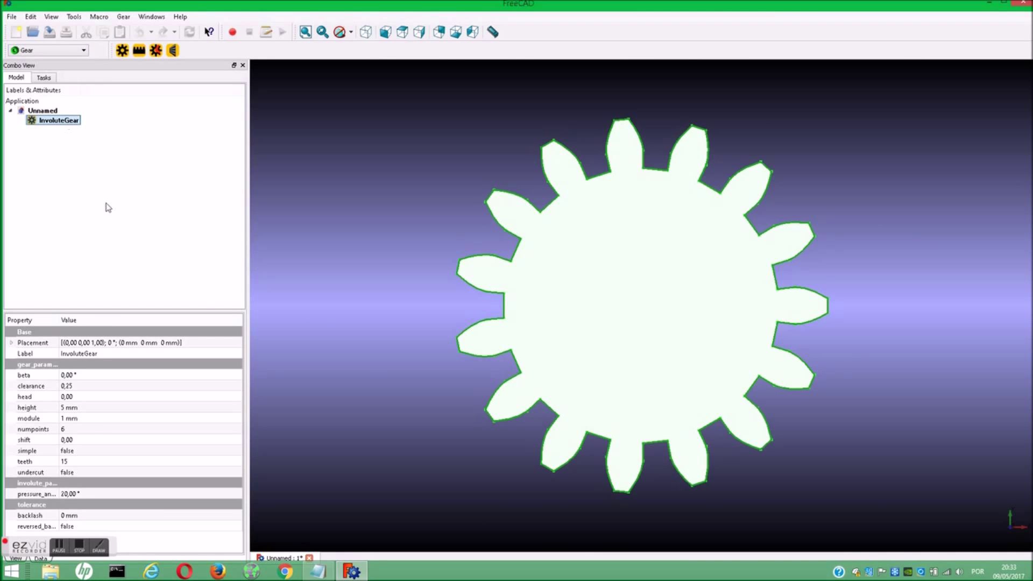
left_click(97, 376)
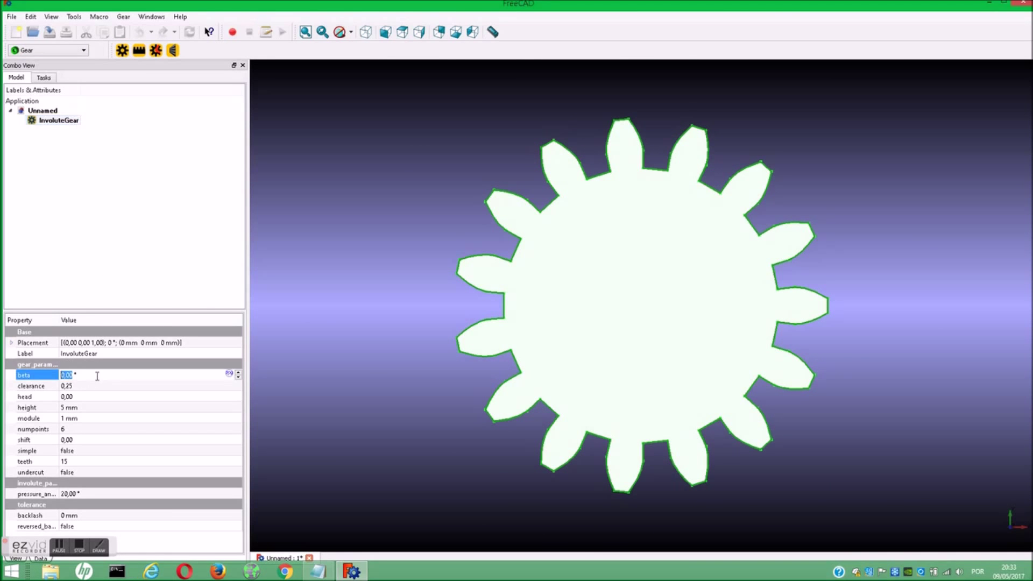
left_click(239, 372)
left_click(404, 317)
mouse_move(365, 280)
middle_mouse_down()
mouse_move(436, 309)
mouse_move(553, 318)
middle_mouse_up()
right_click(545, 316)
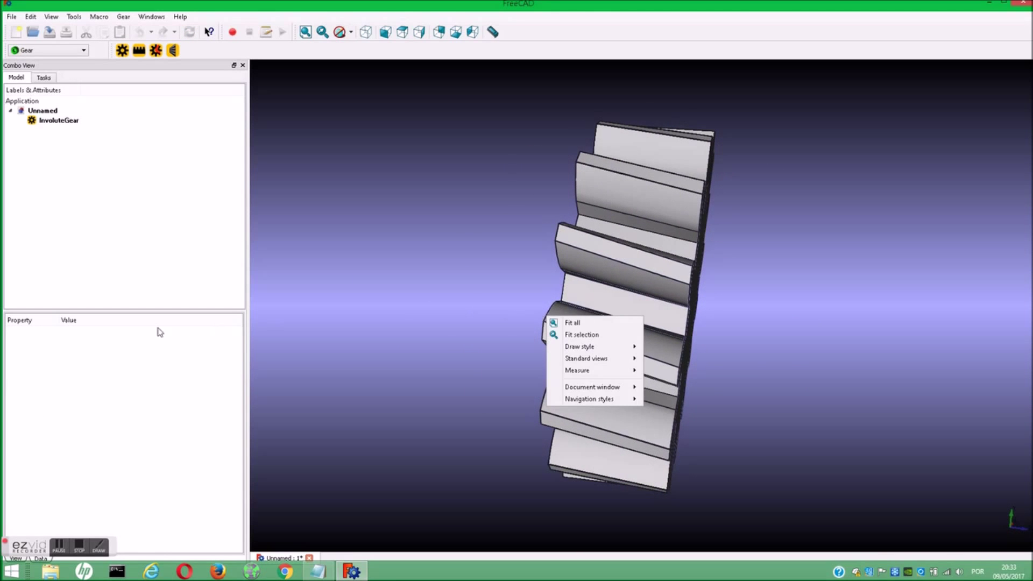
- Set the involute gear's beta back to 0° for straight spur teeth
left_click(59, 121)
left_click(76, 378)
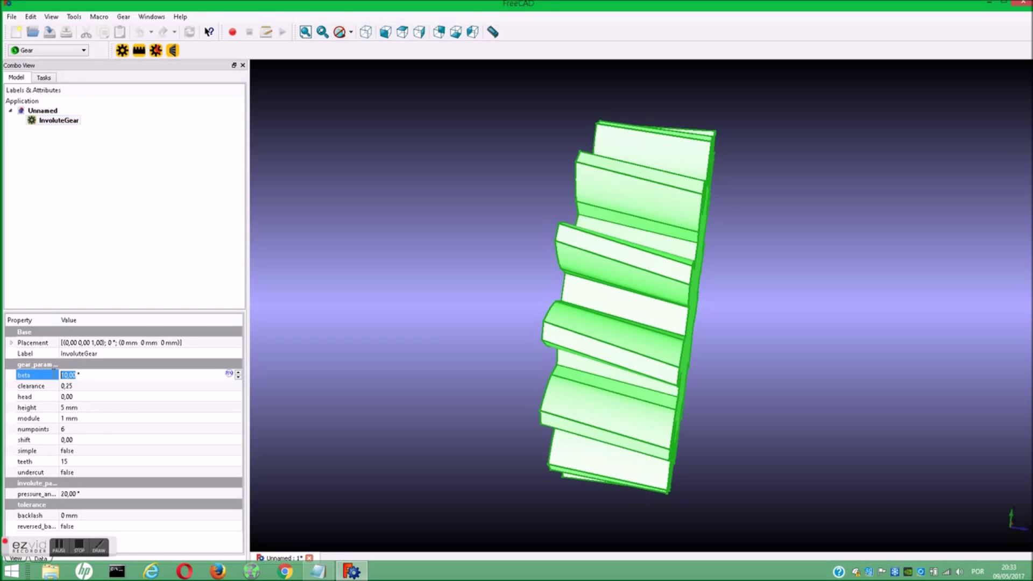
type("0")
key("Return")
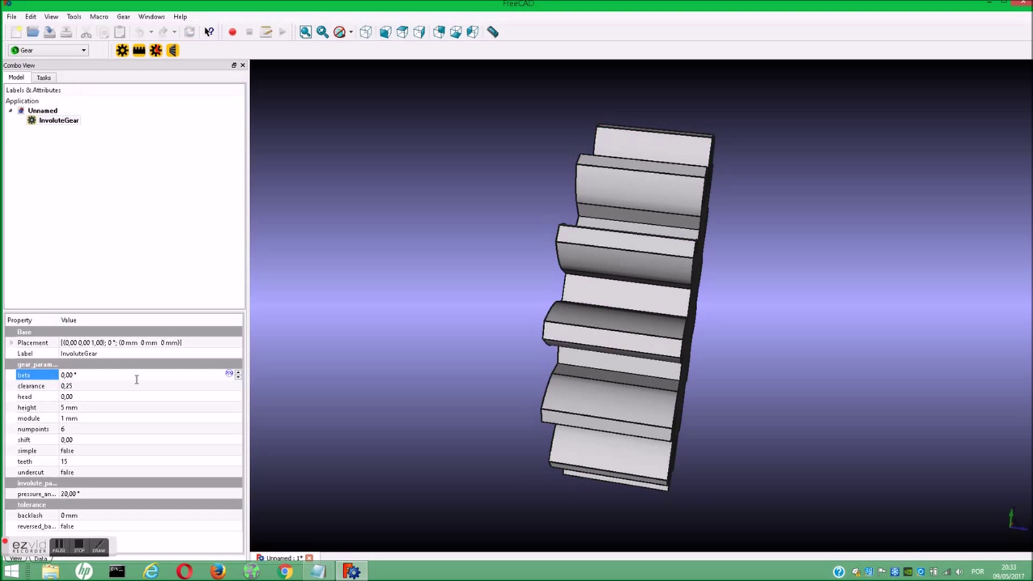
middle_click_drag(749, 369, 626, 337)
right_click(620, 335)
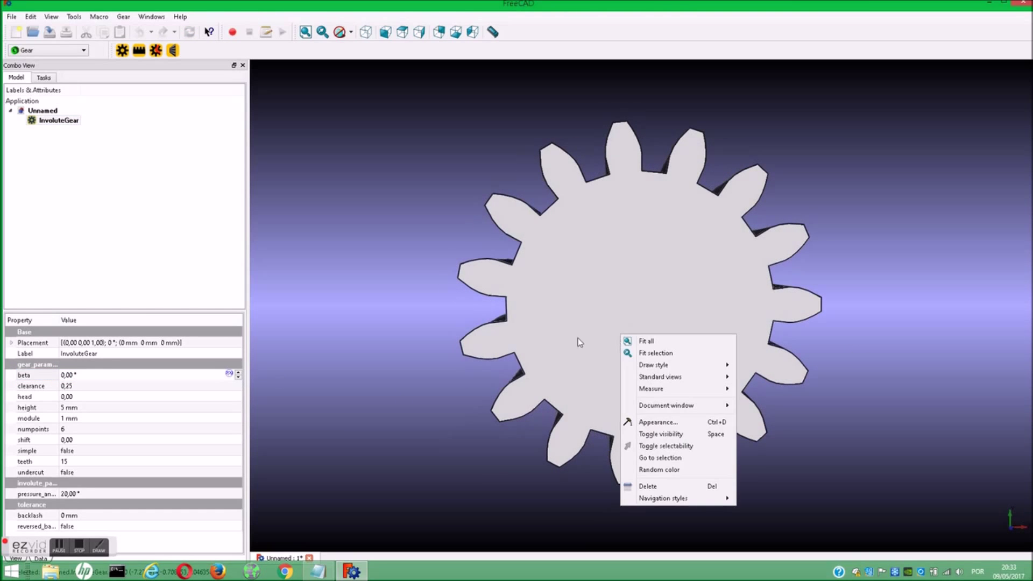
- Edit the InvoluteGear's clearance value, entering 0,2
left_click(82, 389)
type("0,2")
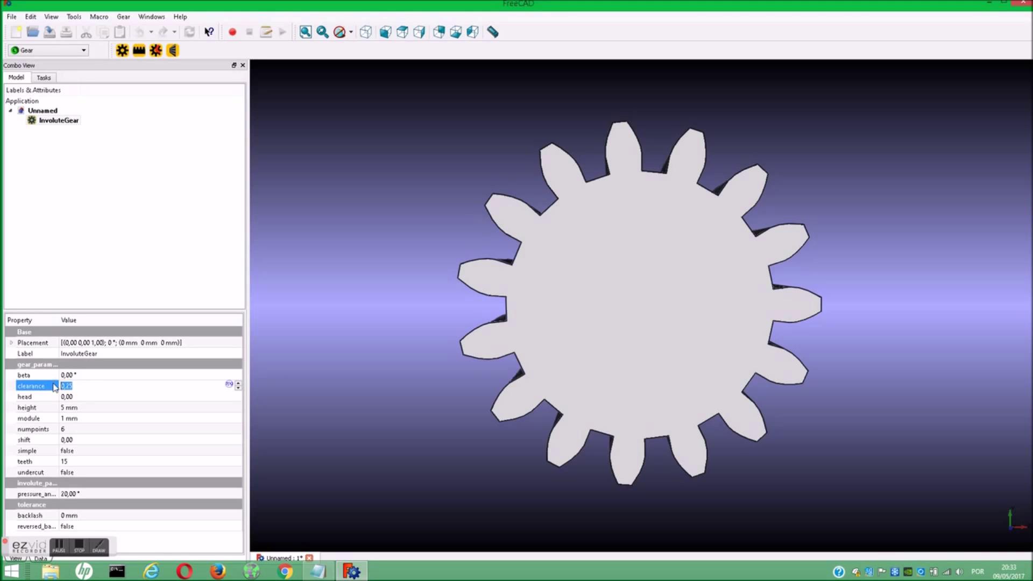
type("-")
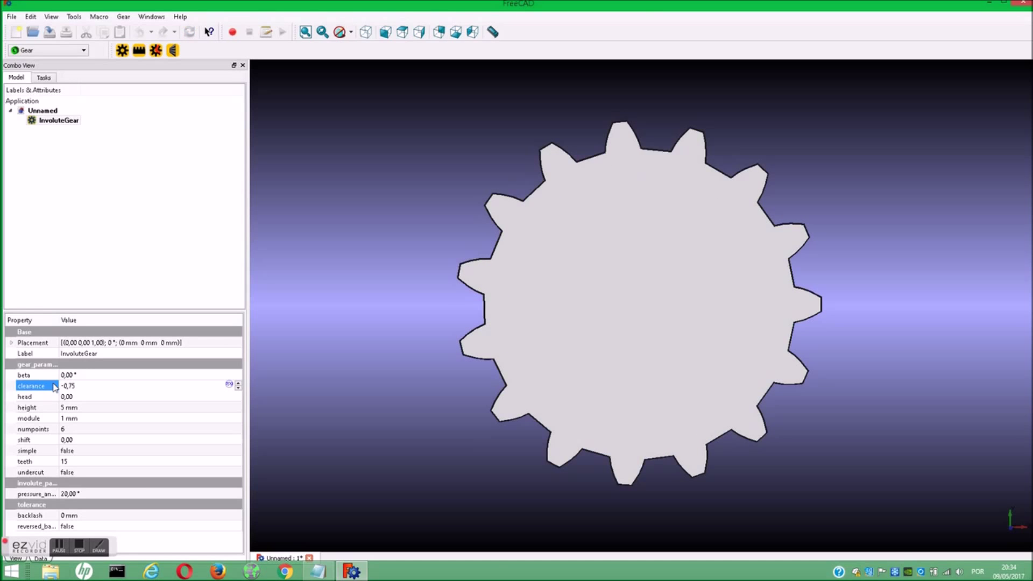
left_click(333, 381)
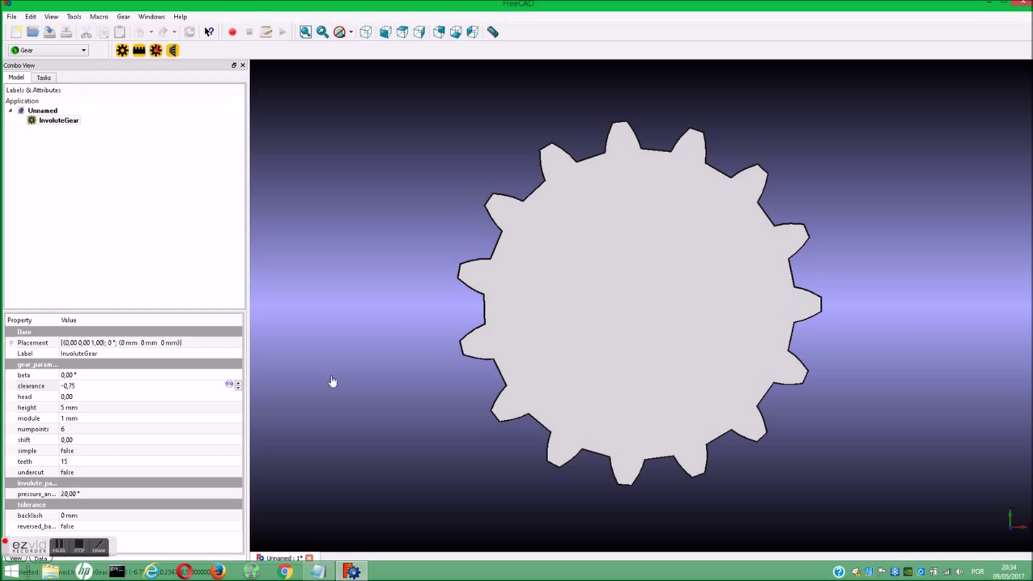
- Set the InvoluteGear's head to -0,40 and orbit the recomputed gear into 3D
left_click(51, 121)
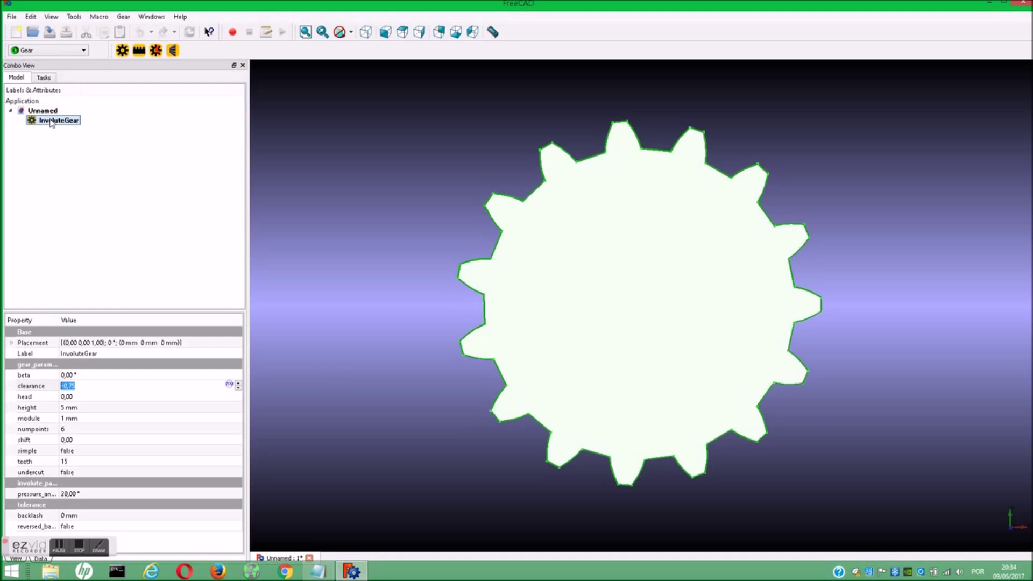
left_click(81, 396)
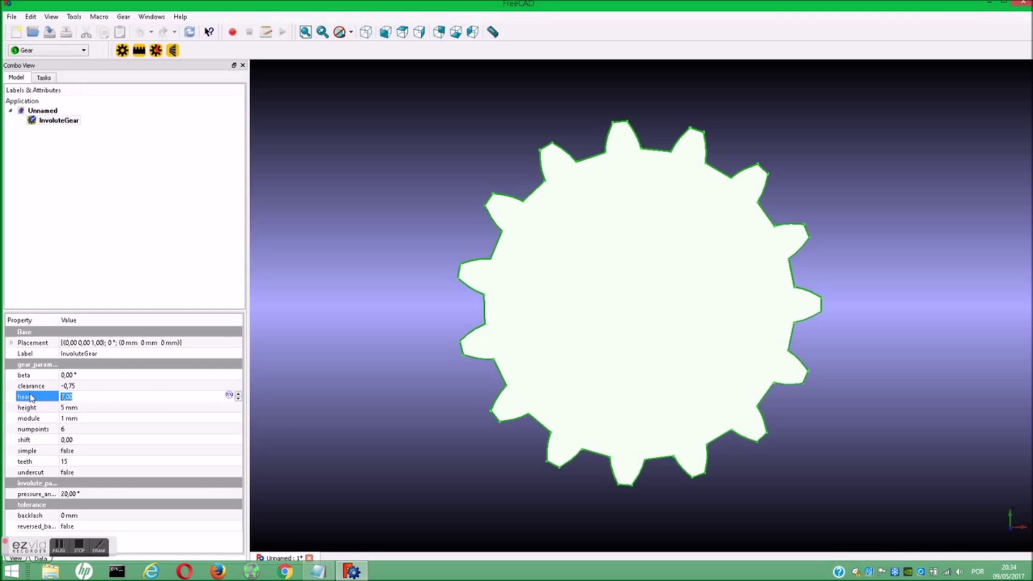
type("-")
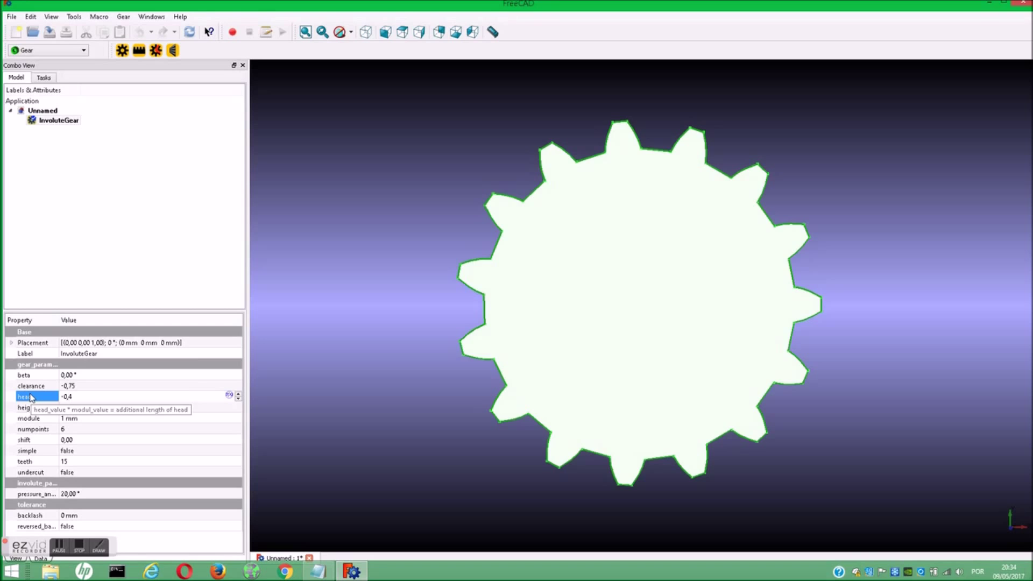
key("Return")
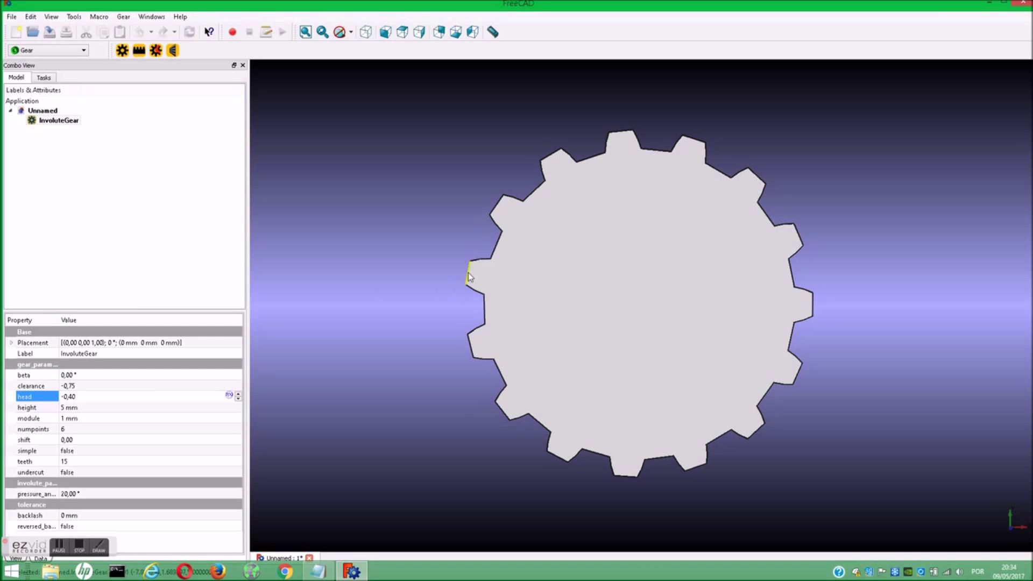
left_click(90, 410)
right_click_drag(332, 293, 445, 301)
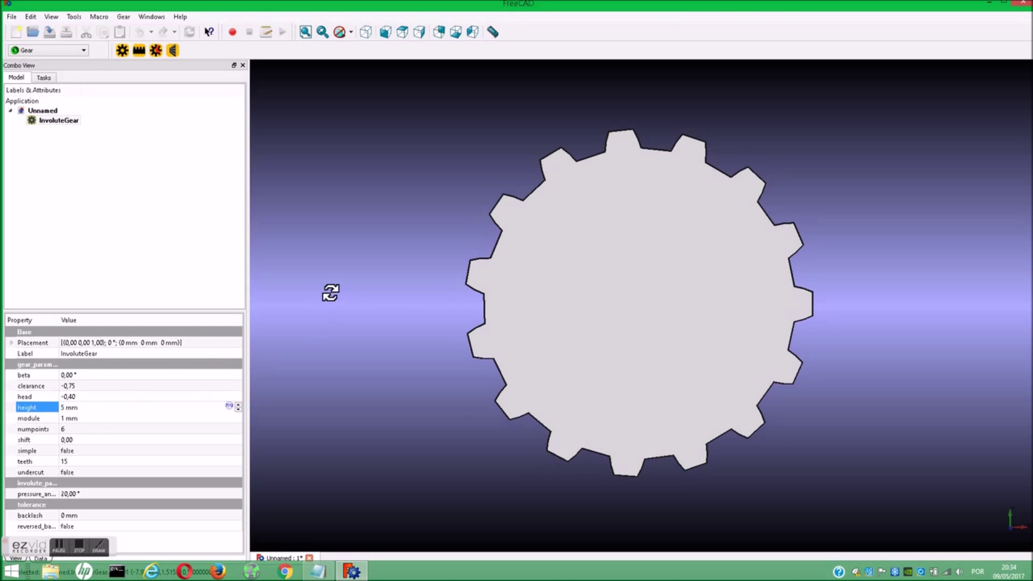
- Raise the InvoluteGear's height to 12 mm and snap the view to front
left_click(360, 337)
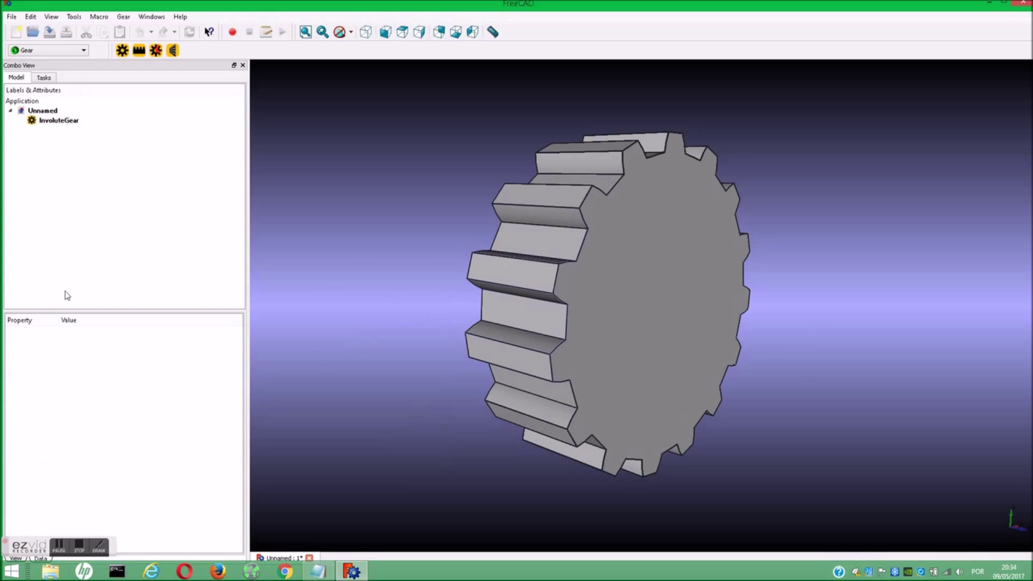
left_click(57, 121)
left_click(237, 405)
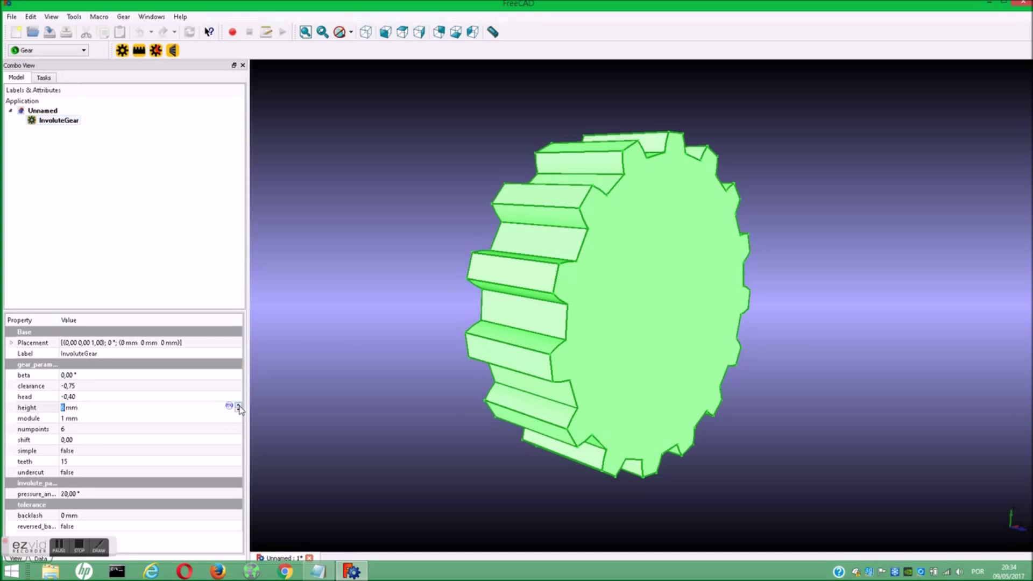
left_click(361, 349)
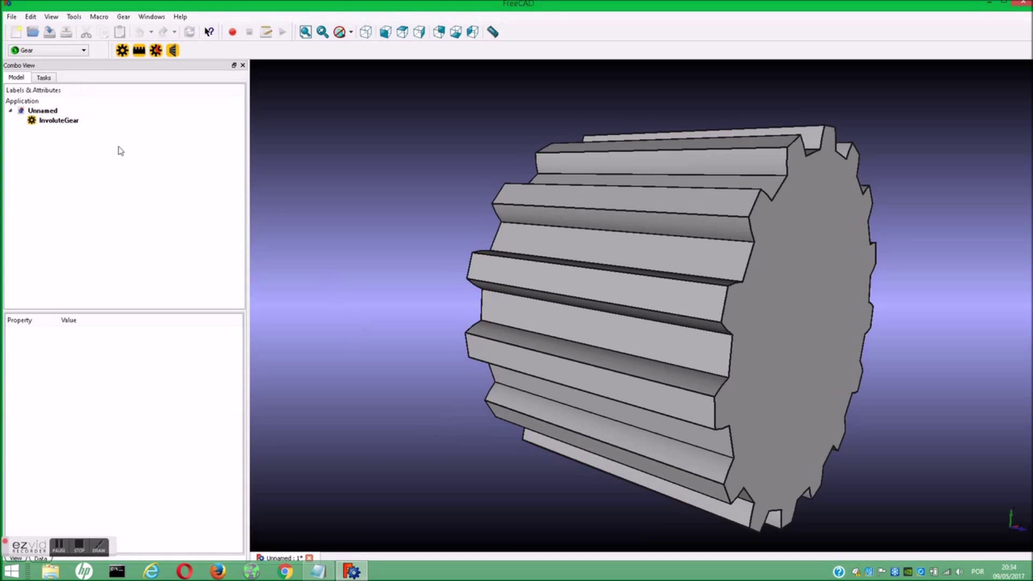
left_click(76, 122)
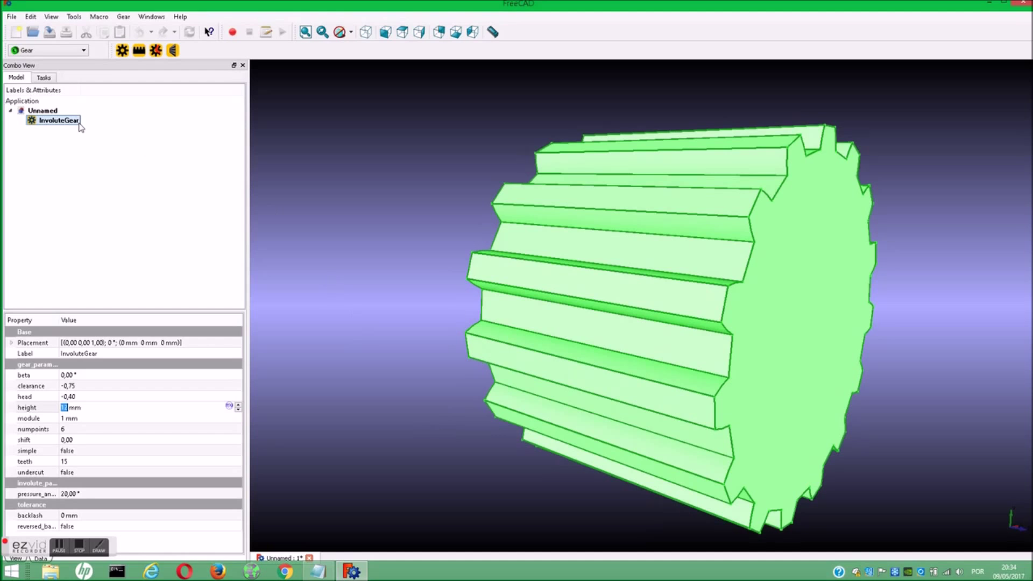
left_click(64, 418)
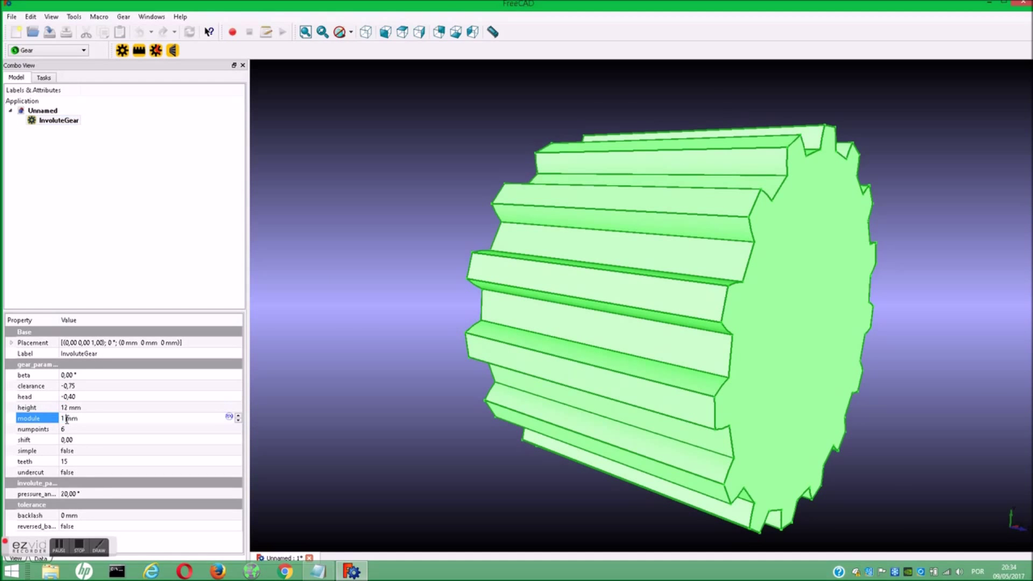
mouse_move(843, 308)
middle_mouse_down()
mouse_move(907, 335)
mouse_move(787, 309)
middle_mouse_up()
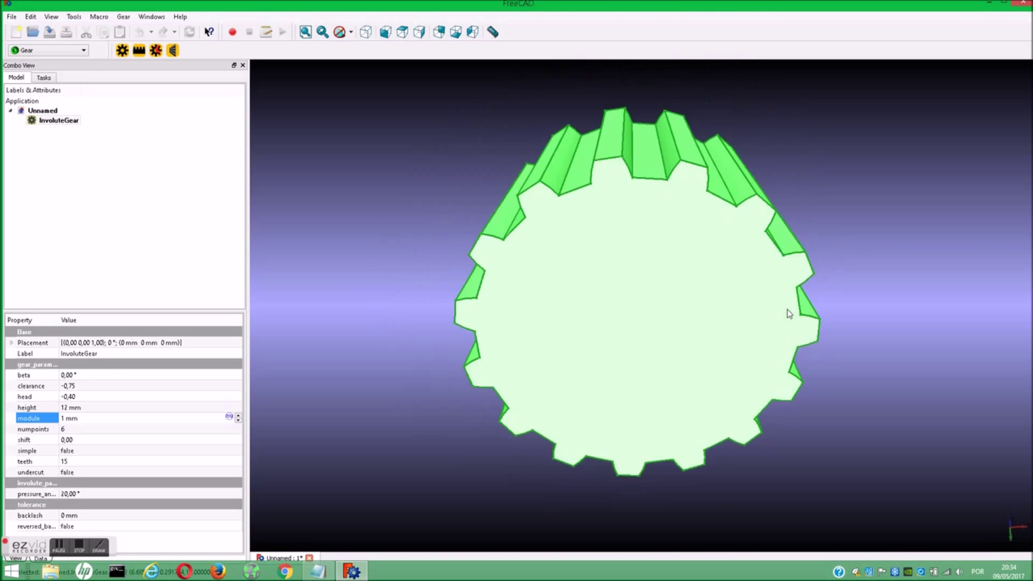
key("2")
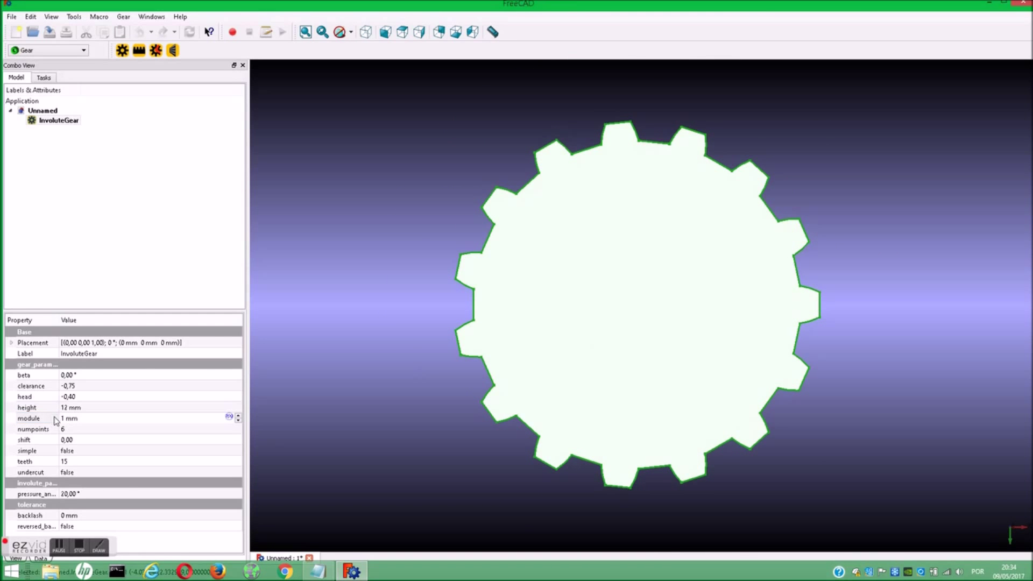
- Raise the gear's module to 5 mm and view it edge-on from the front
double_click(61, 418)
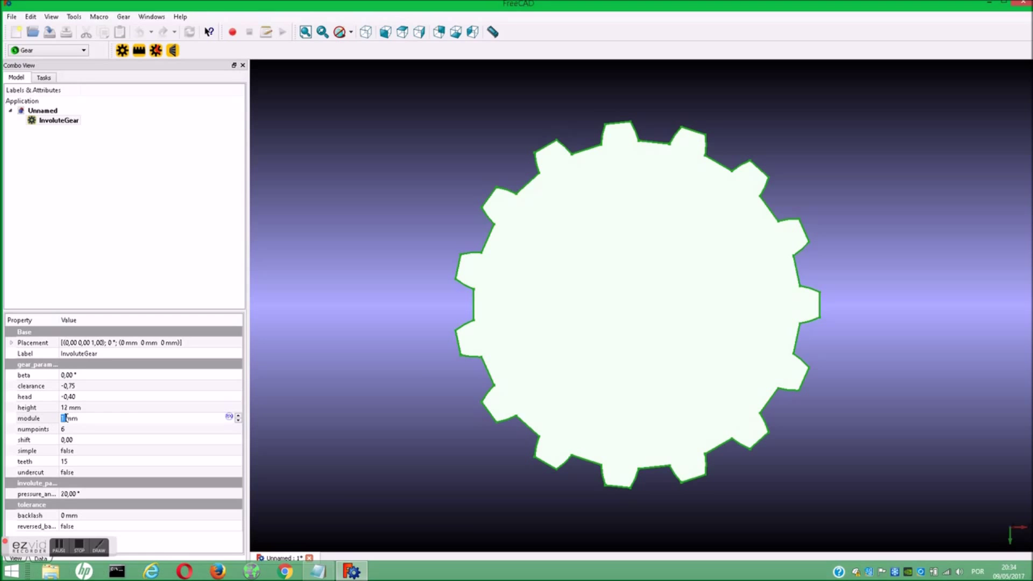
type("5")
key("Return")
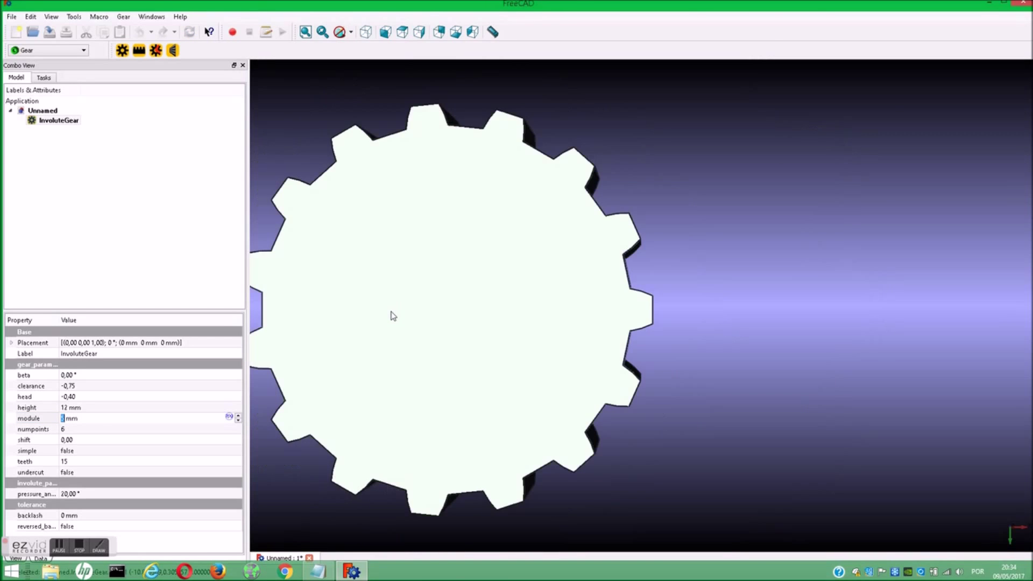
scroll(393, 316, "down", 3)
scroll(392, 314, "down", 1)
middle_click_drag(325, 157, 431, 157)
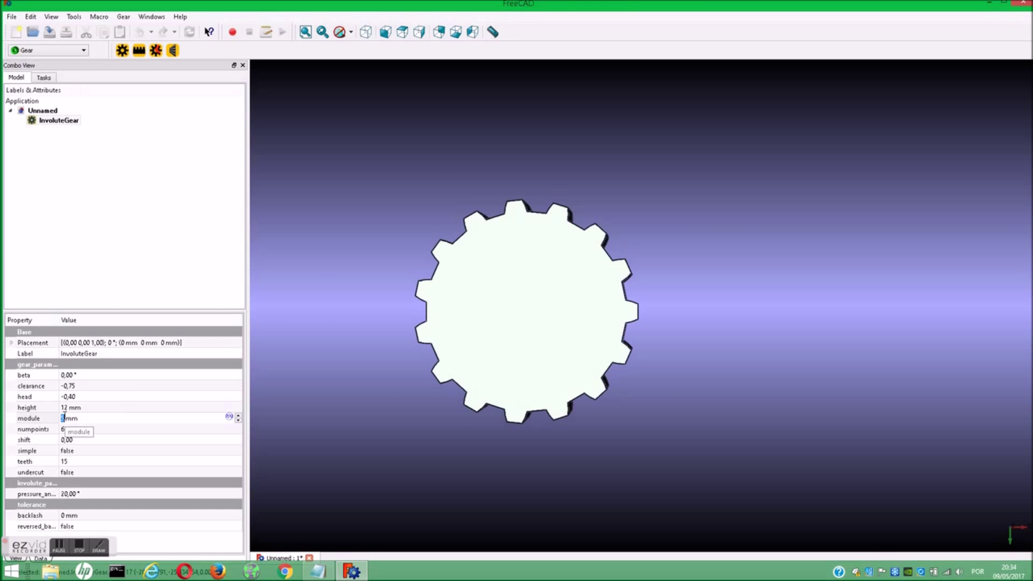
key("1")
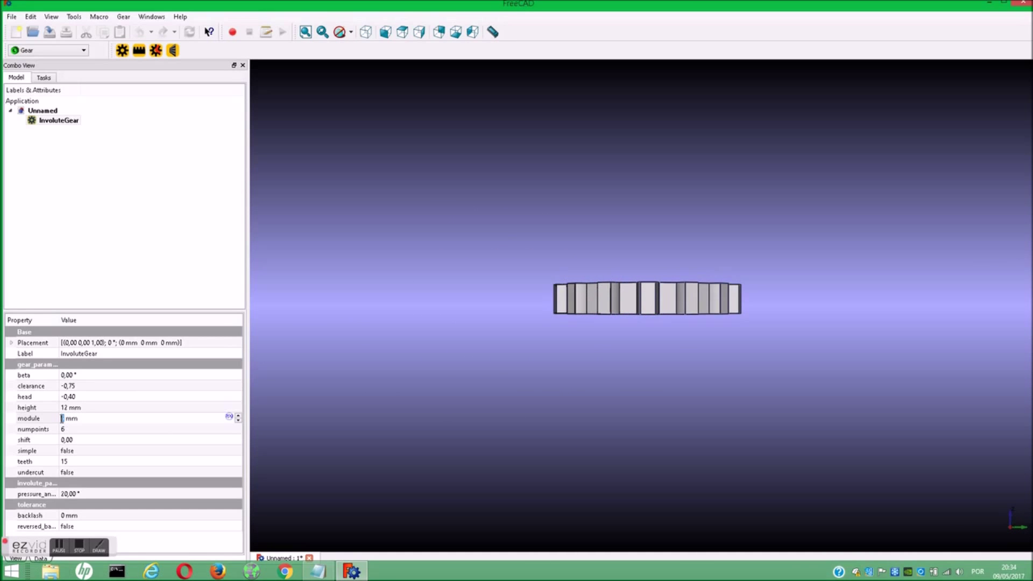
- Lower the module to 3 mm and recompute the gear
double_click(62, 418)
right_click_drag(506, 209, 589, 355)
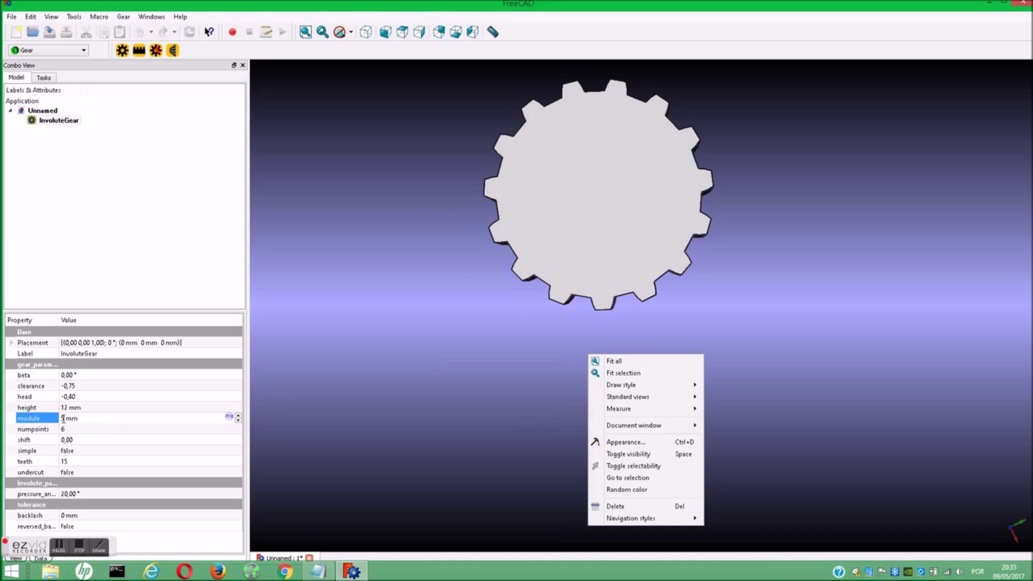
left_click(63, 418)
type("3")
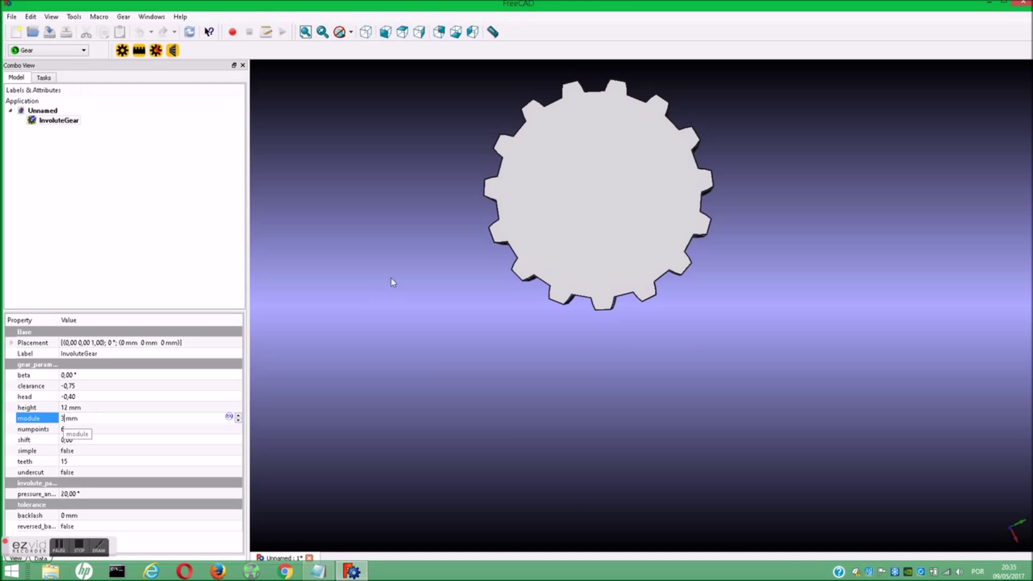
left_click(404, 257)
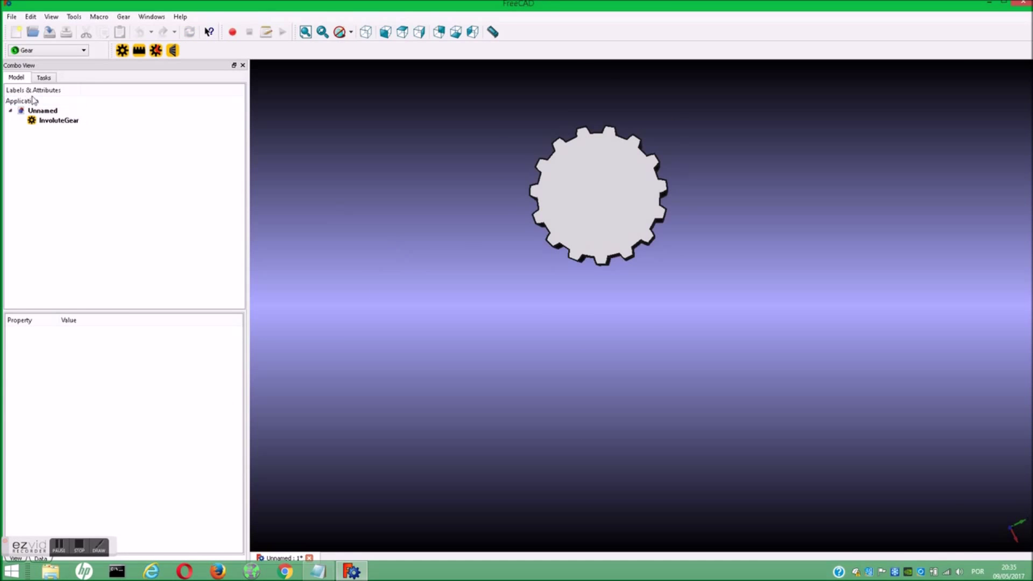
left_click(51, 121)
left_click(80, 424)
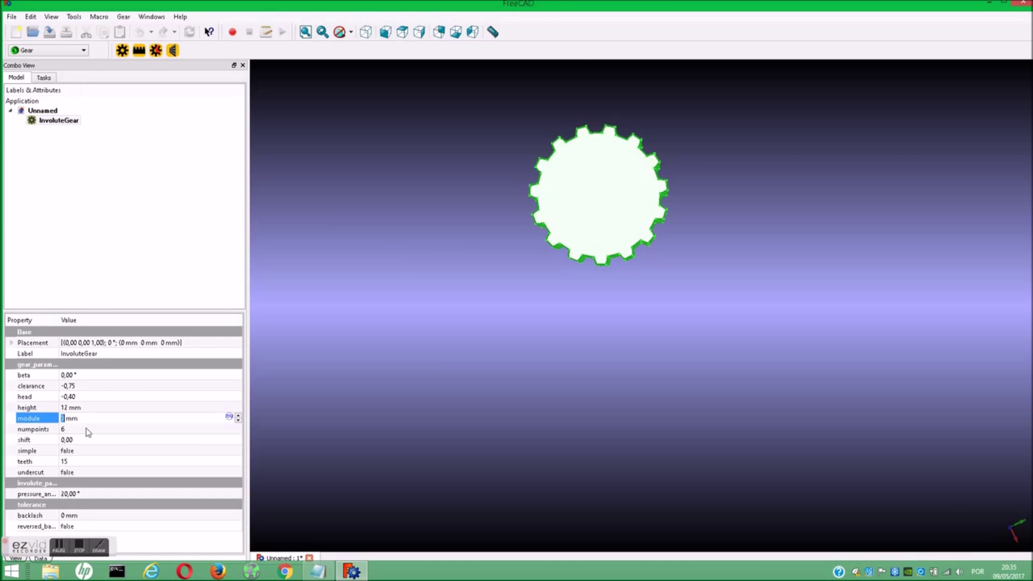
left_click(86, 429)
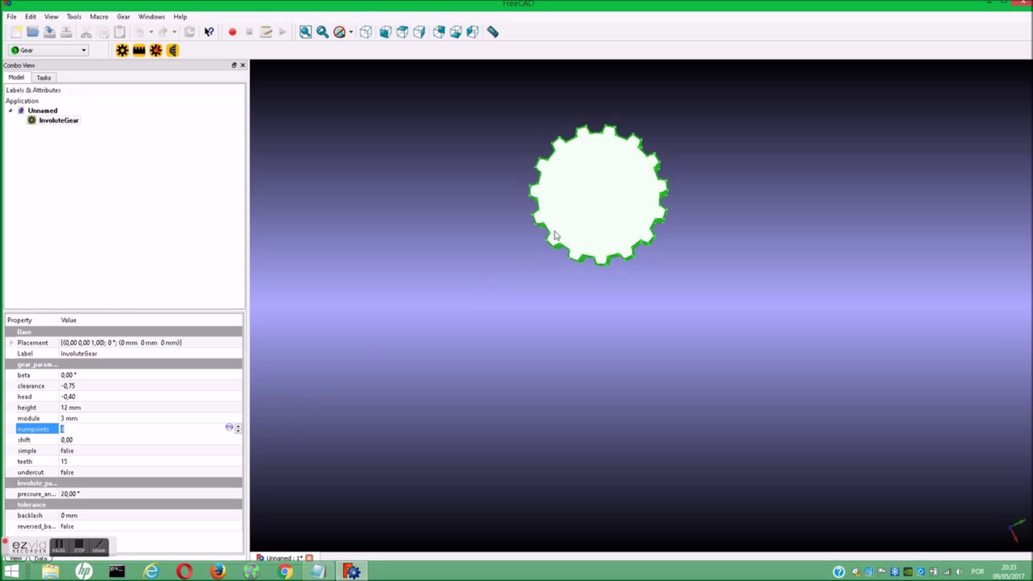
- Zoom and pan the view to inspect the gear's outline
scroll(583, 198, "up", 3)
scroll(583, 198, "up", 2)
mouse_move(441, 261)
middle_mouse_down()
mouse_move(451, 342)
mouse_move(419, 371)
middle_mouse_up()
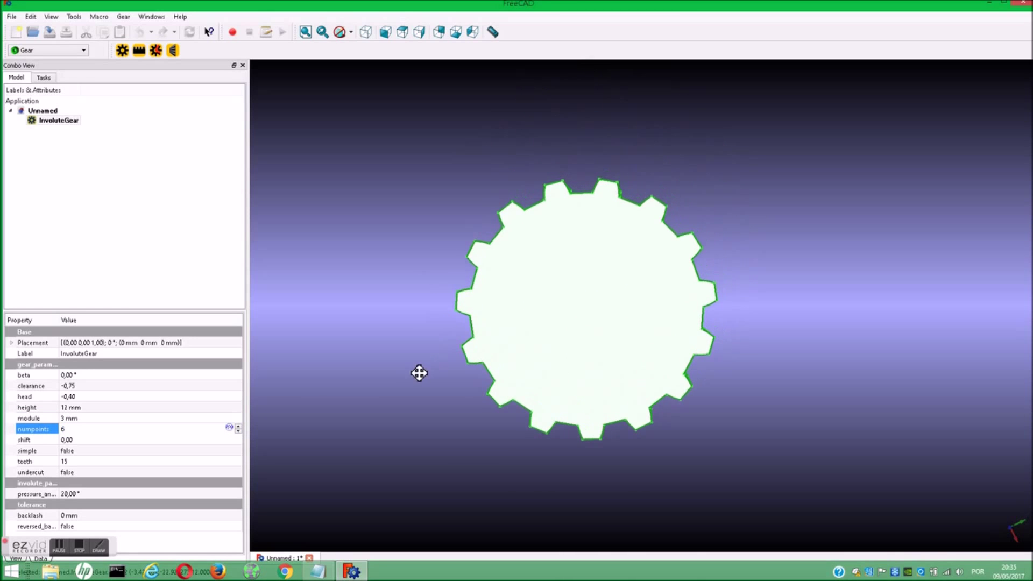
scroll(502, 330, "up", 1)
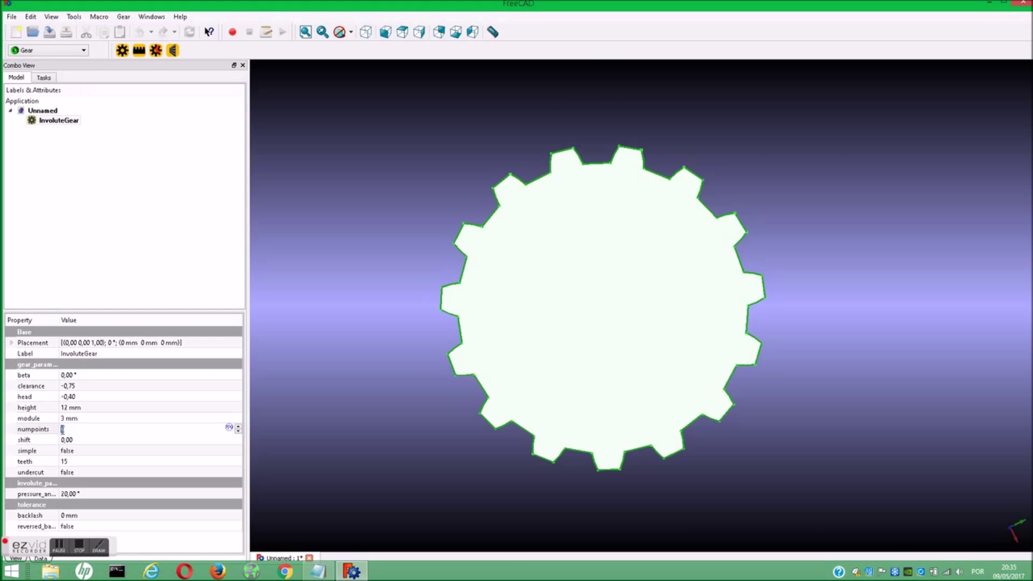
scroll(447, 296, "up", 3)
scroll(438, 295, "up", 2)
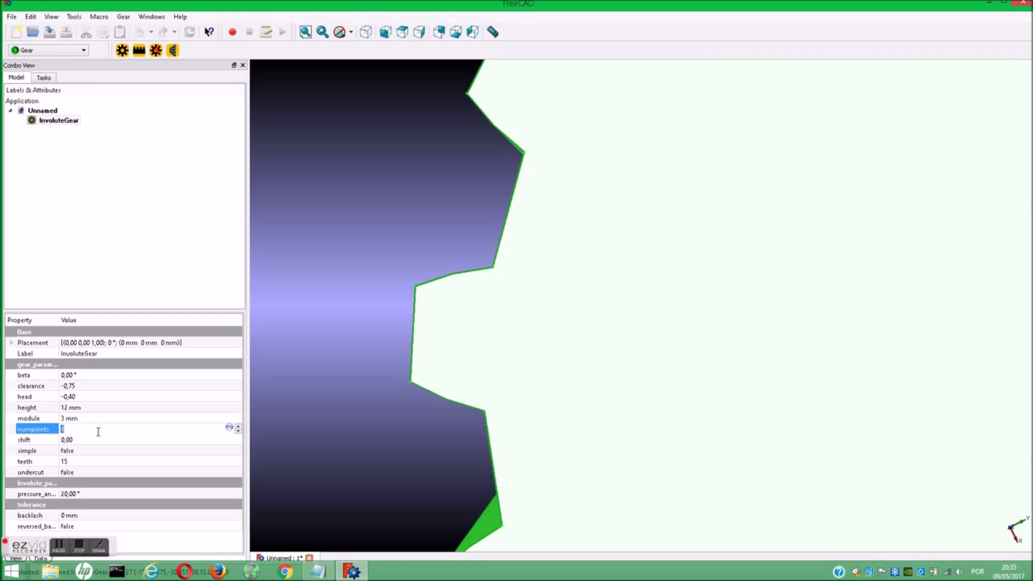
left_click(346, 308)
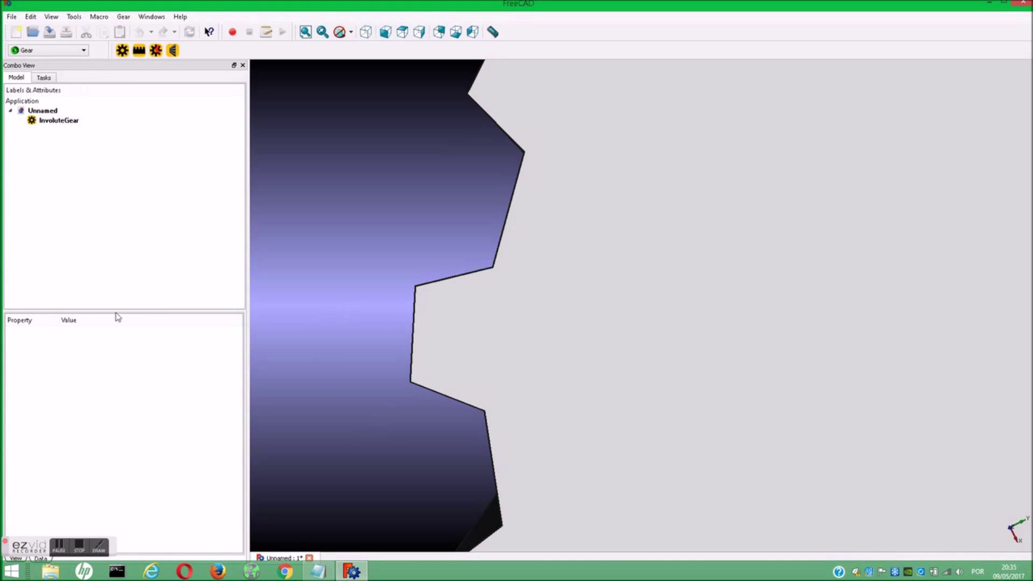
- Set numpoints to 2 and reduce the teeth from 15 to 6
left_click(59, 120)
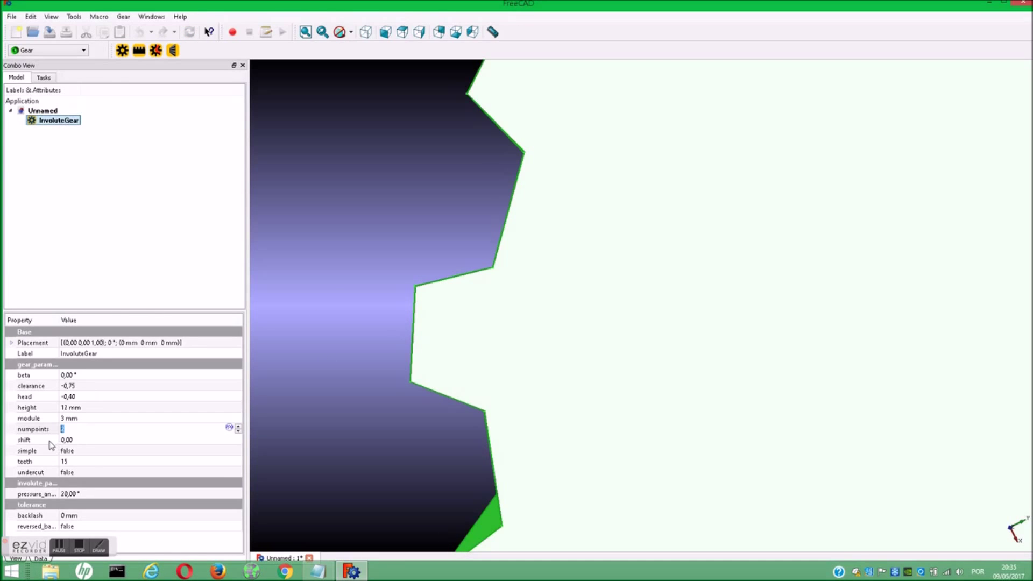
left_click(80, 461)
scroll(86, 458, "down", 3)
scroll(119, 460, "down", 6)
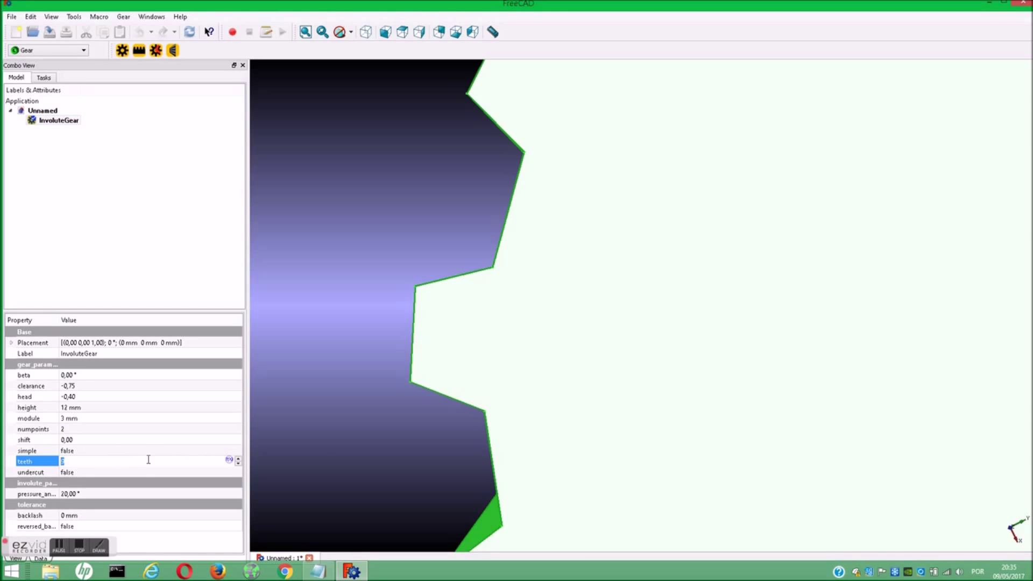
left_click(355, 410)
scroll(430, 393, "down", 5)
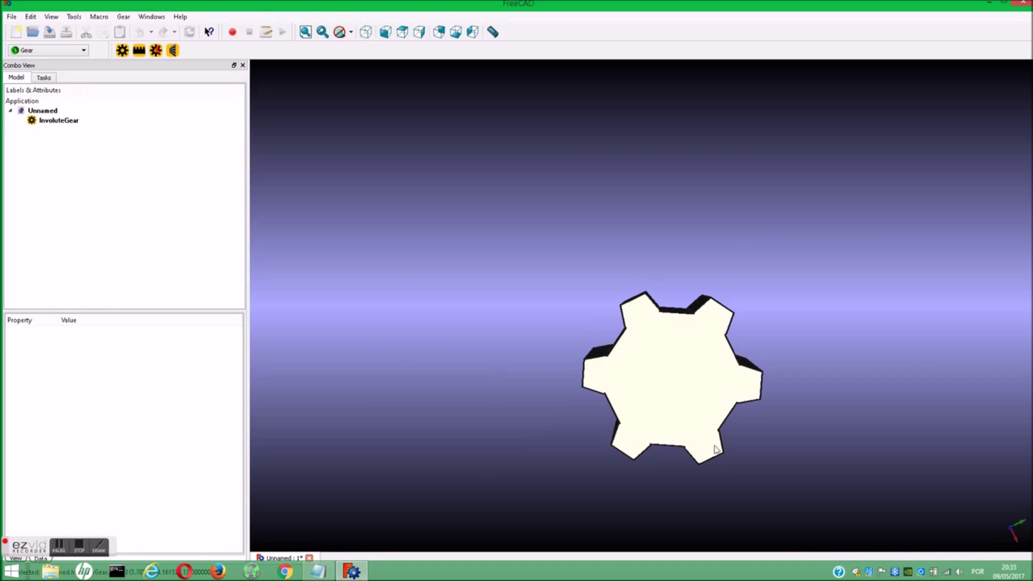
left_click(54, 121)
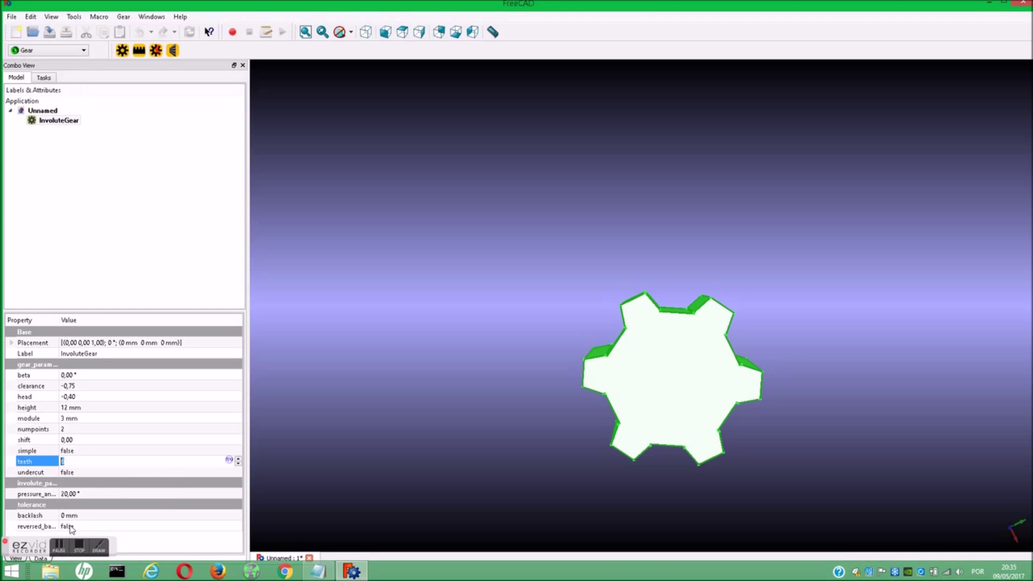
- Edit the gear's pressure angle value, typing 3
left_click(81, 493)
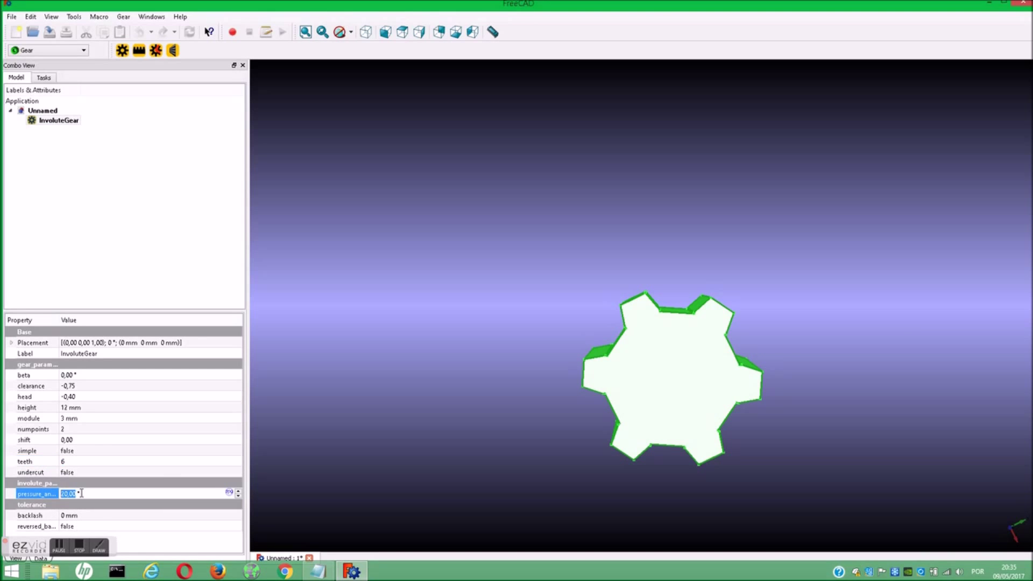
key("ctrl+a")
left_click(63, 493)
type("3")
left_click(361, 404)
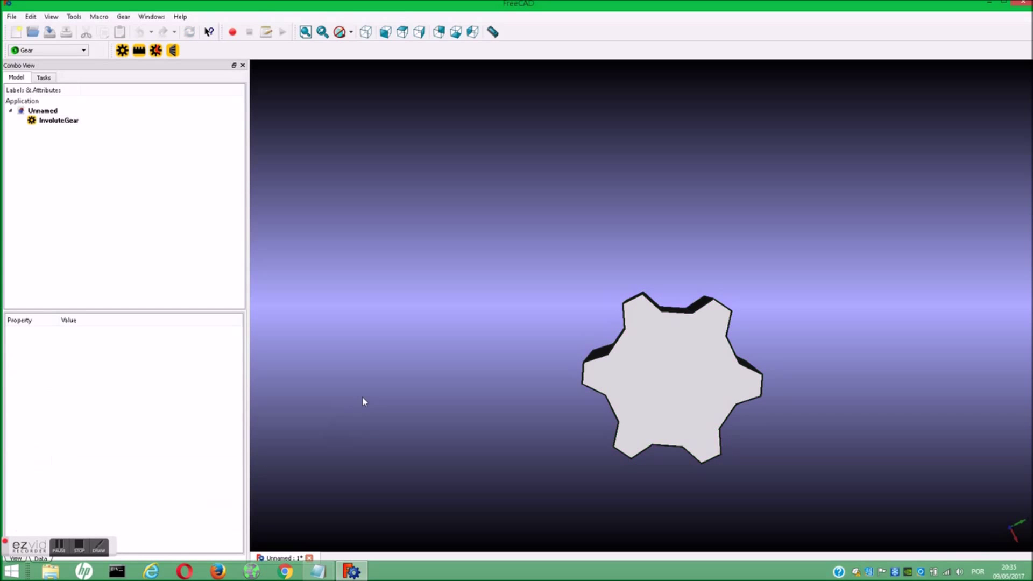
- Delete the InvoluteGear via its context menu in the model tree
mouse_move(462, 406)
middle_mouse_down()
mouse_move(377, 344)
mouse_move(489, 307)
mouse_move(376, 328)
middle_mouse_up()
right_click(376, 327)
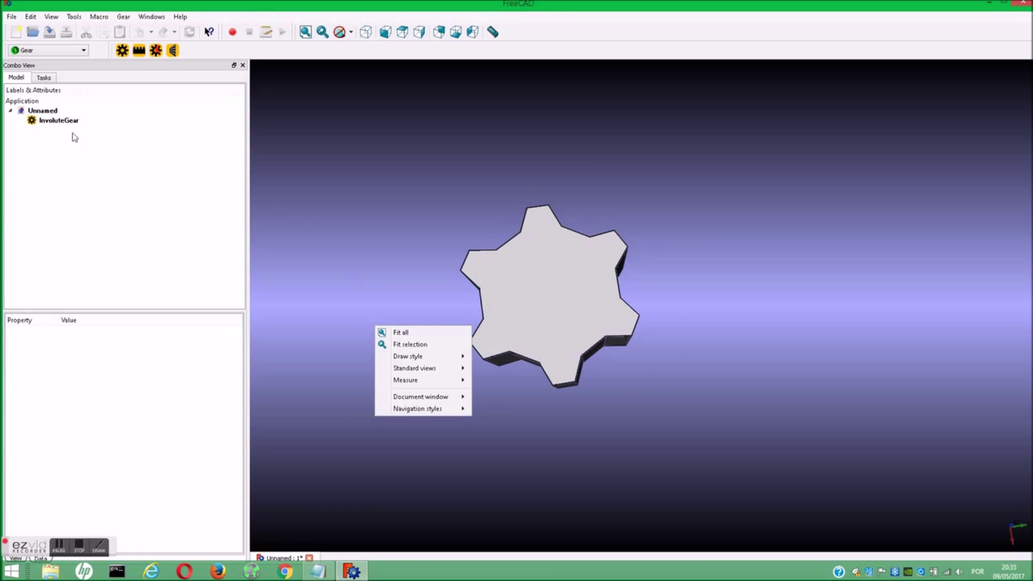
left_click(65, 121)
right_click(66, 127)
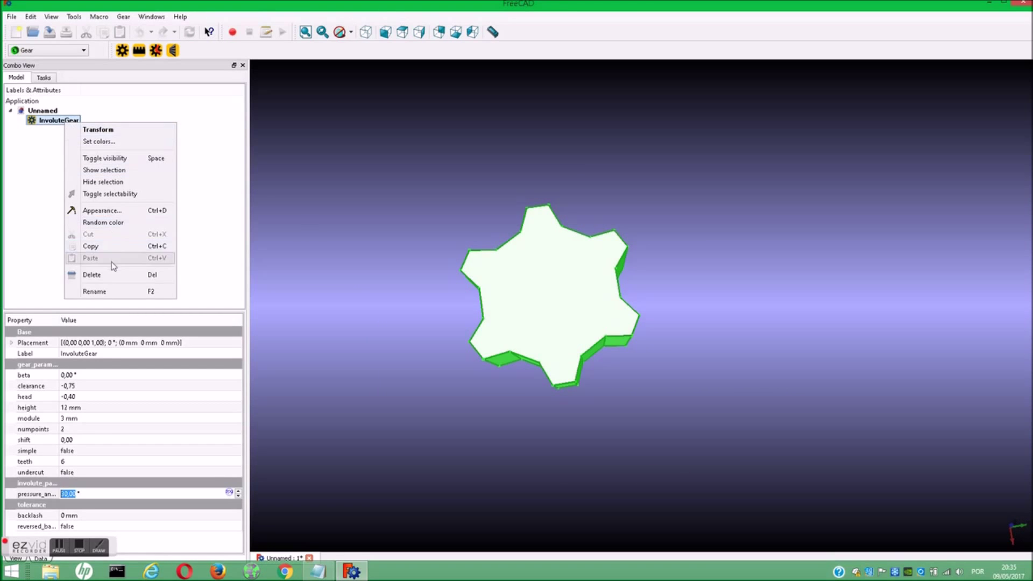
left_click(107, 274)
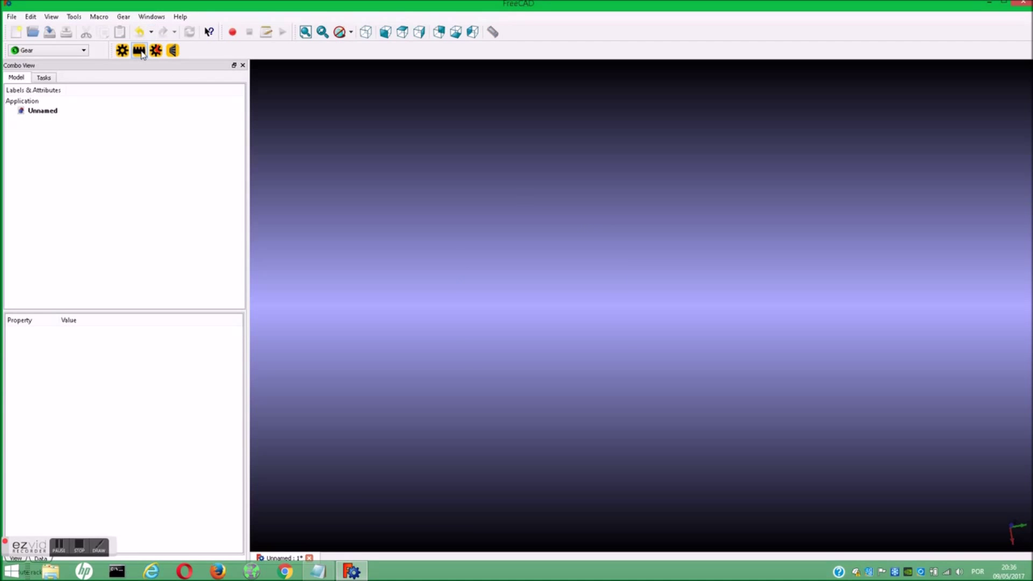
- Create a default 15-tooth BevelGear and orbit it to an oblique view
left_click(173, 51)
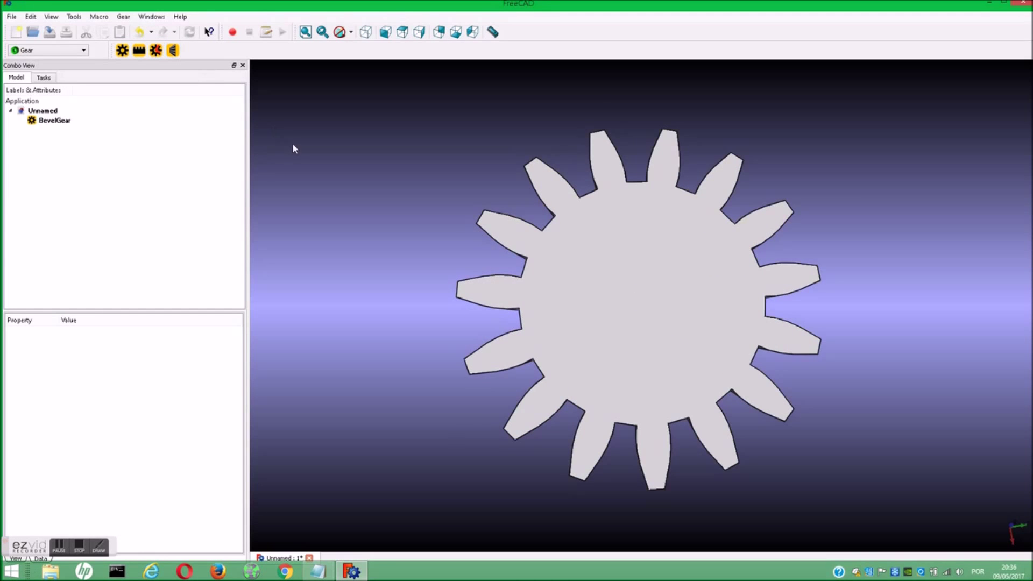
left_click(59, 120)
middle_click_drag(871, 204, 565, 219)
left_click(627, 171)
middle_click_drag(774, 203, 739, 261)
right_click(739, 261)
left_click(67, 123)
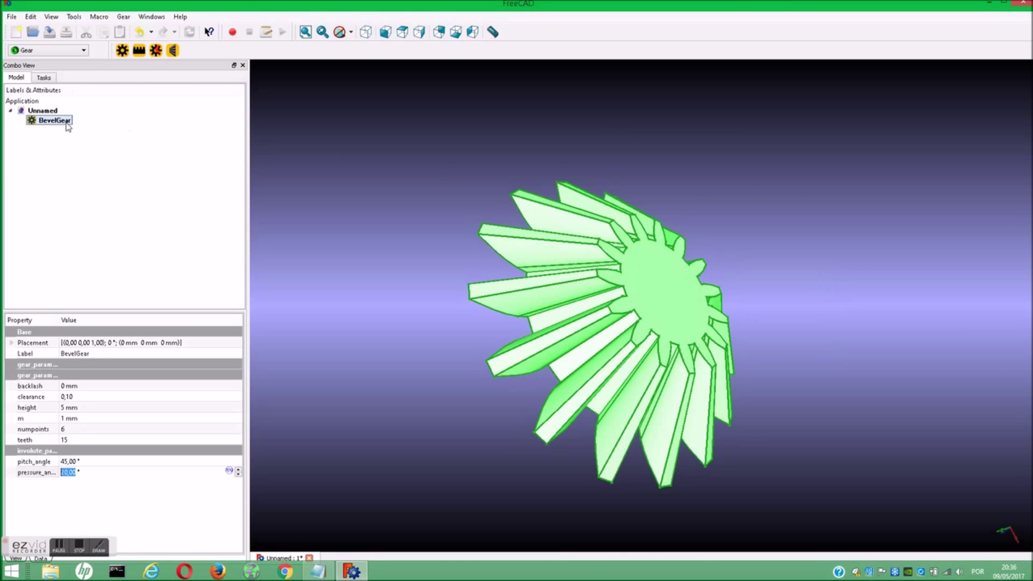
- Retype the BevelGear's clearance value and orbit the gear head-on
left_click(78, 397)
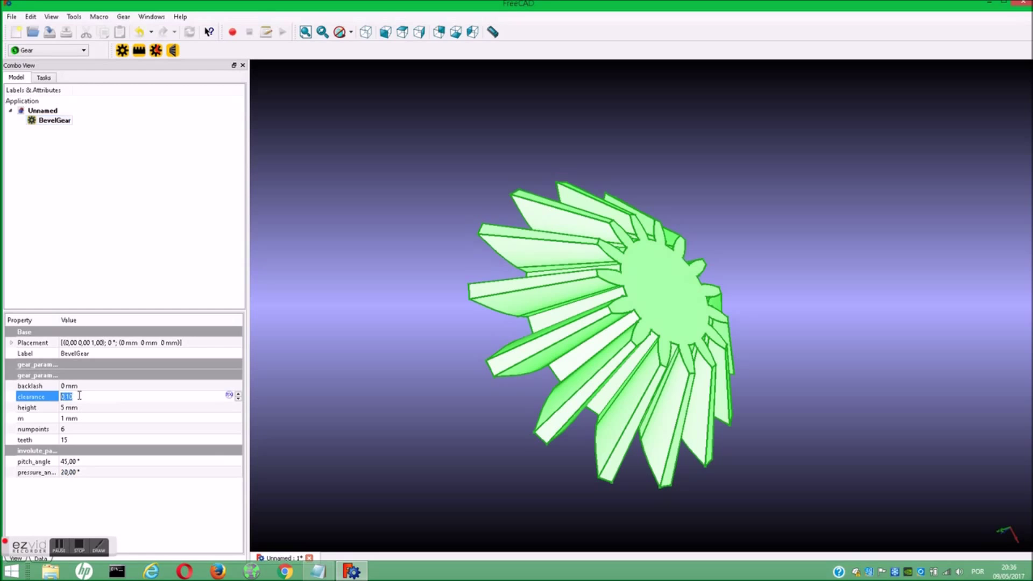
key("BackSpace")
key("BackSpace")
key("BackSpace")
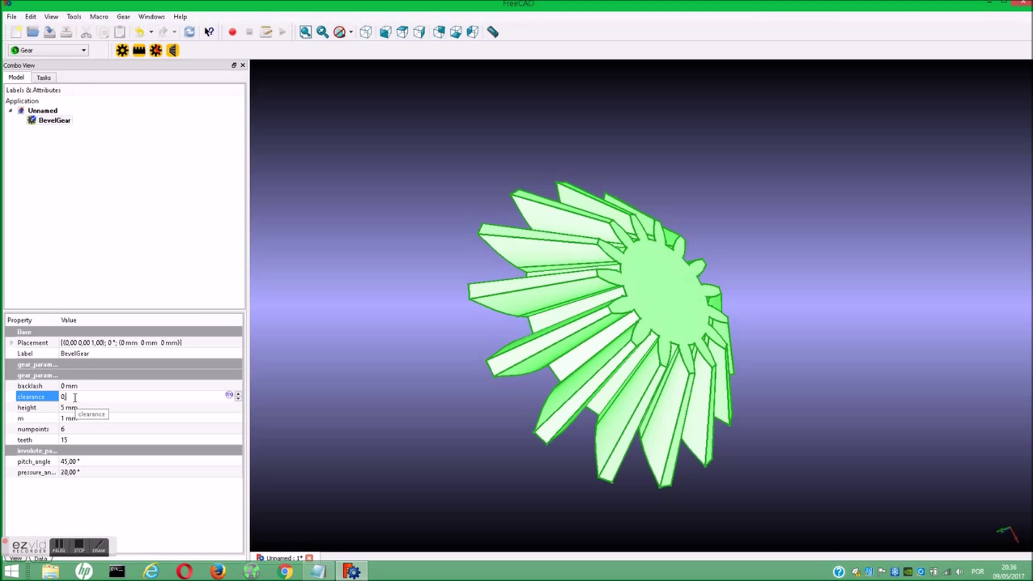
type(",9")
left_click(409, 331)
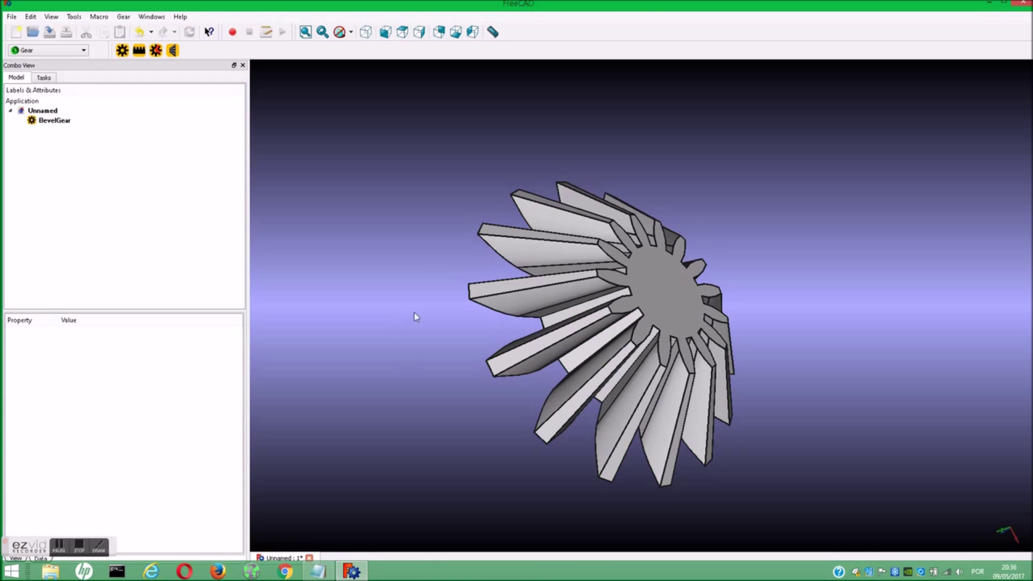
scroll(708, 291, "up", 2)
scroll(708, 290, "up", 2)
mouse_move(844, 273)
middle_mouse_down()
mouse_move(837, 301)
mouse_move(818, 306)
middle_mouse_up()
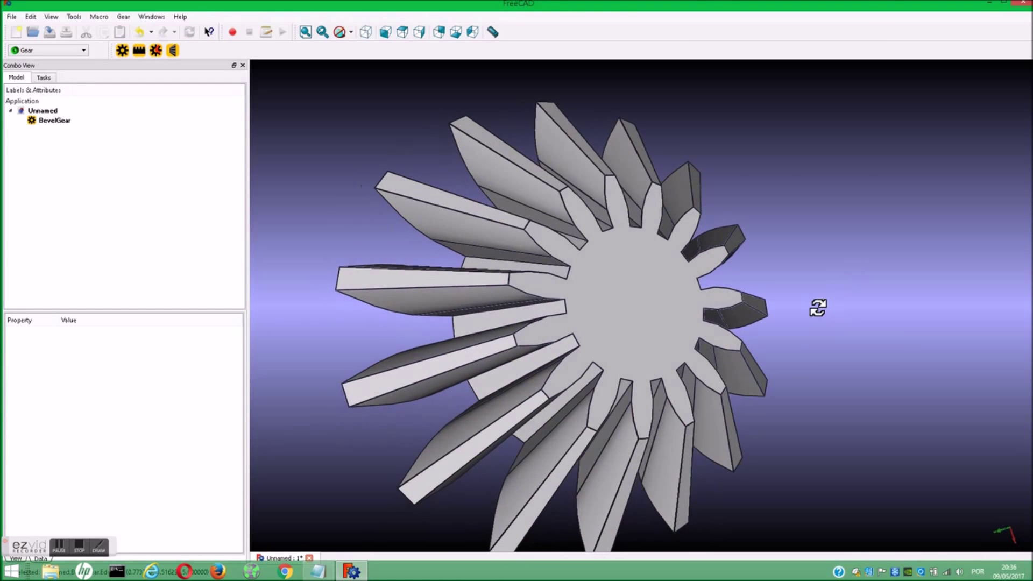
scroll(816, 300, "down", 3)
left_click(54, 120)
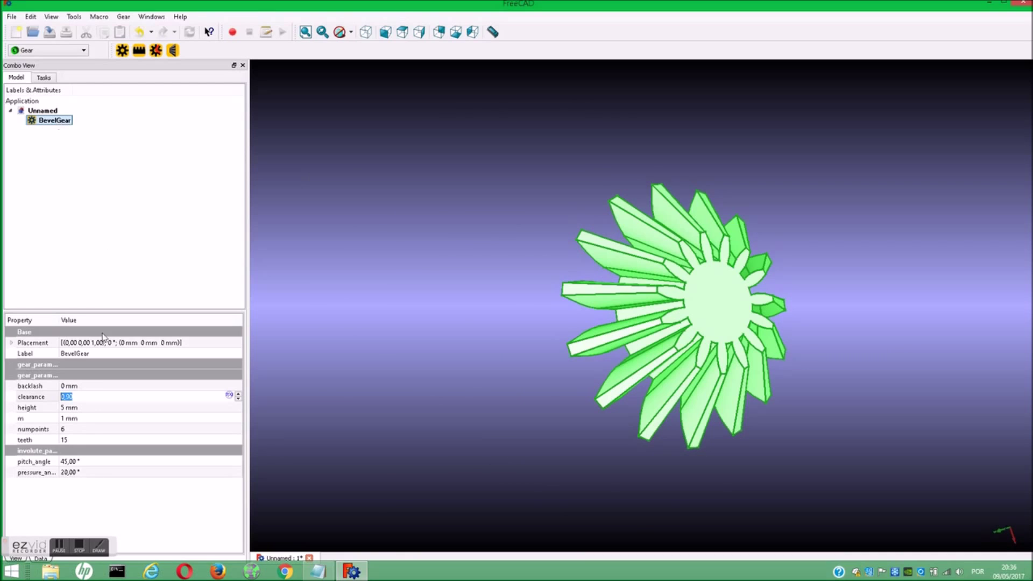
- Set the BevelGear's height to 10 mm and pitch_angle to 50°
left_click(66, 407)
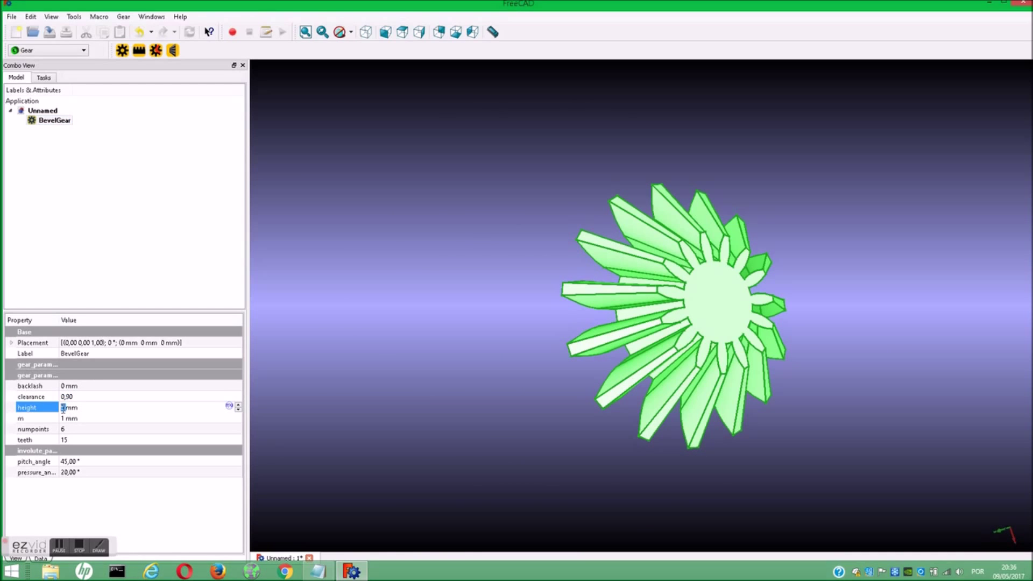
type("10")
left_click(422, 283)
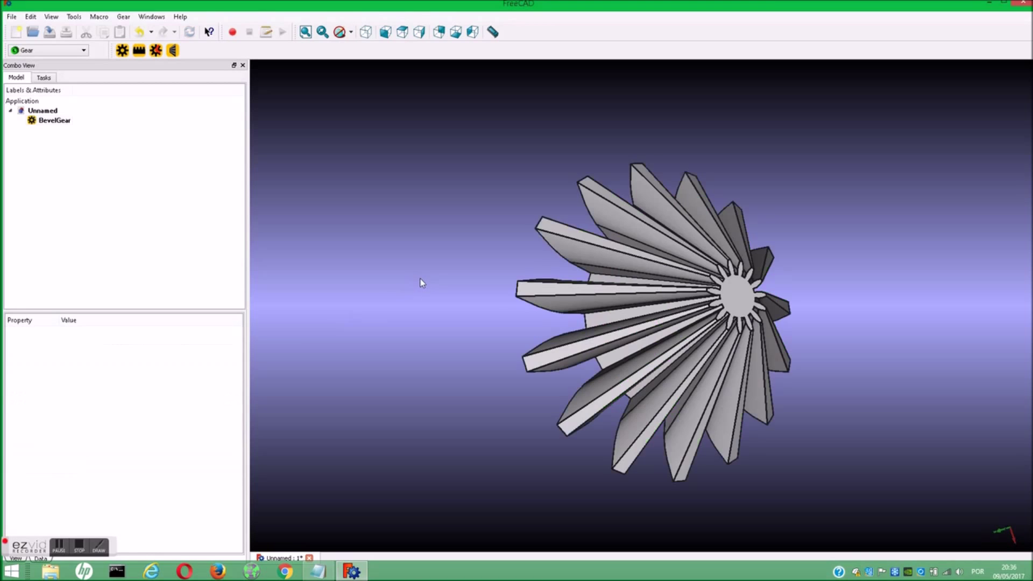
left_click(54, 120)
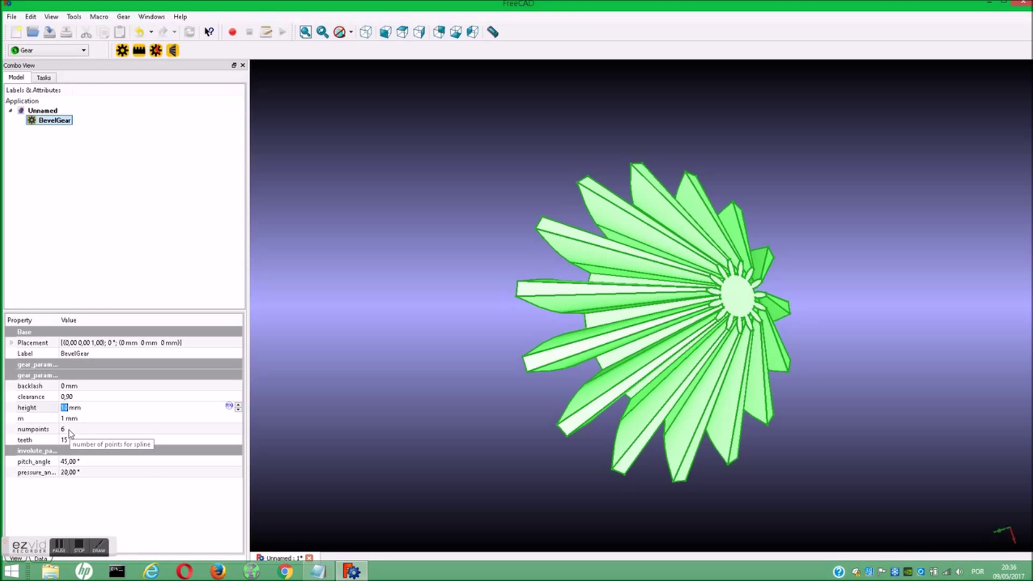
left_click(67, 462)
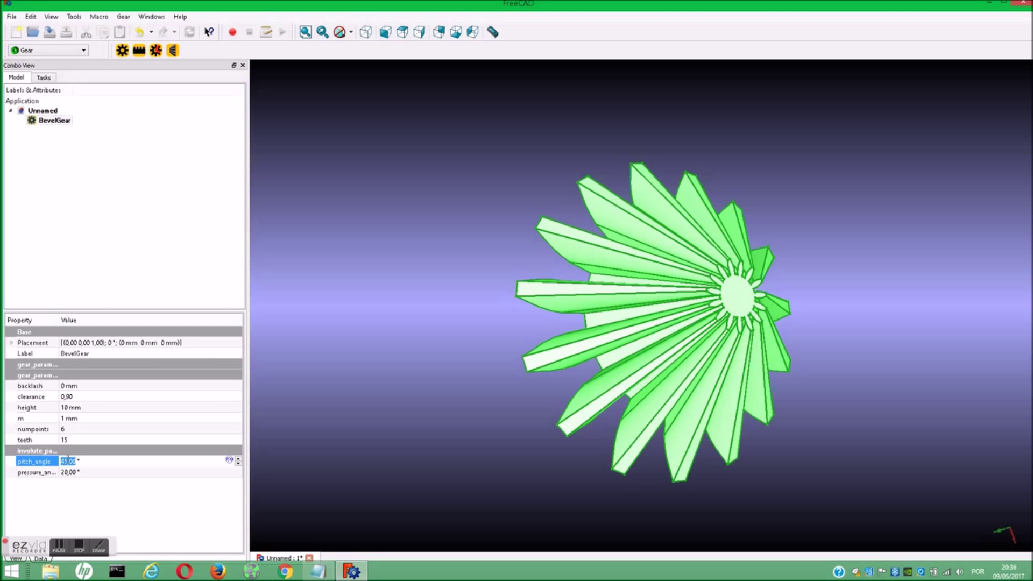
type("30")
left_click(428, 264)
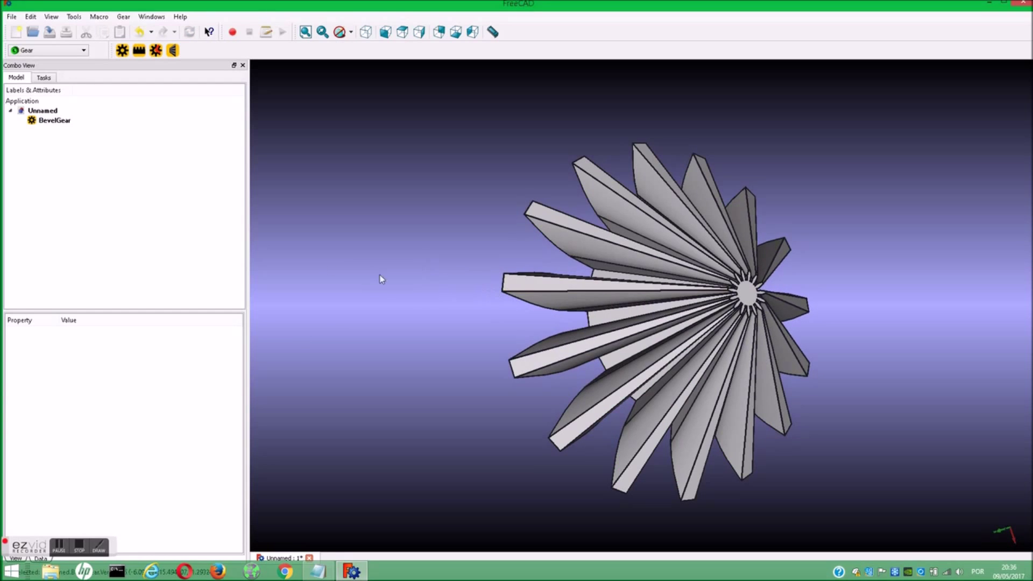
left_click(47, 123)
- Set pressure_angle to 35° and orbit the gear side-on
left_click(78, 472)
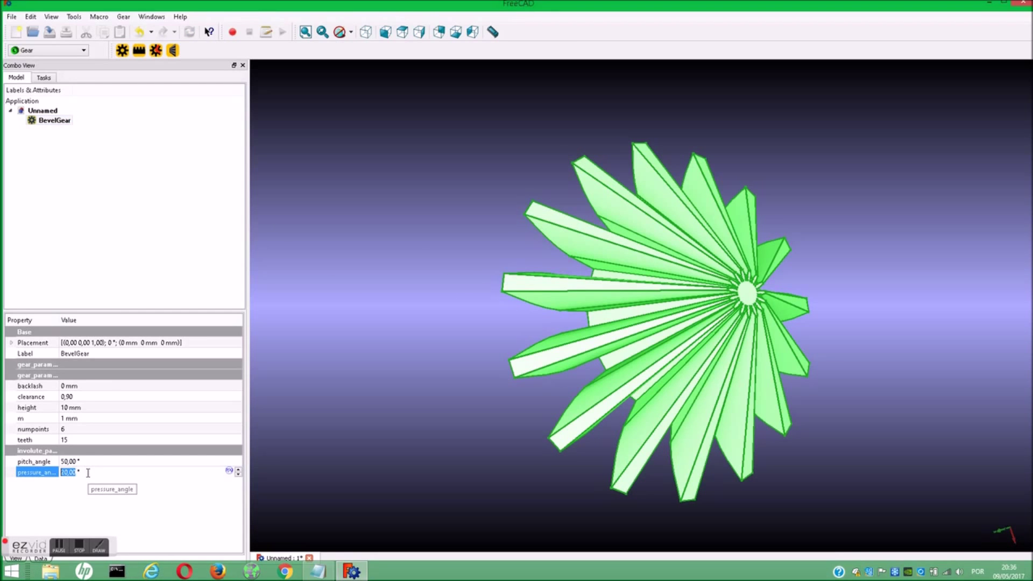
type("3")
type("0")
left_click(426, 350)
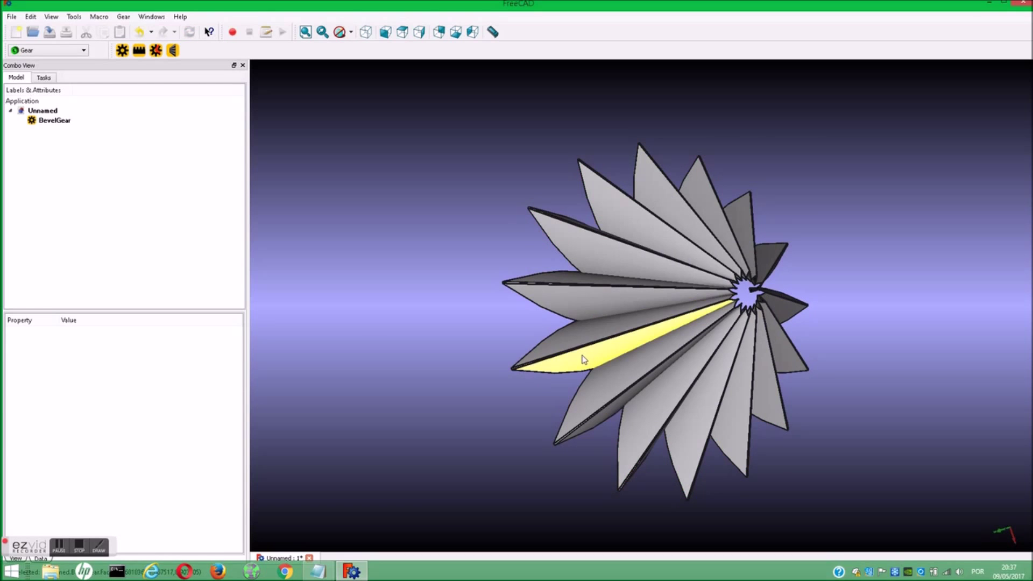
mouse_move(403, 357)
middle_mouse_down()
mouse_move(586, 322)
mouse_move(376, 372)
middle_mouse_up()
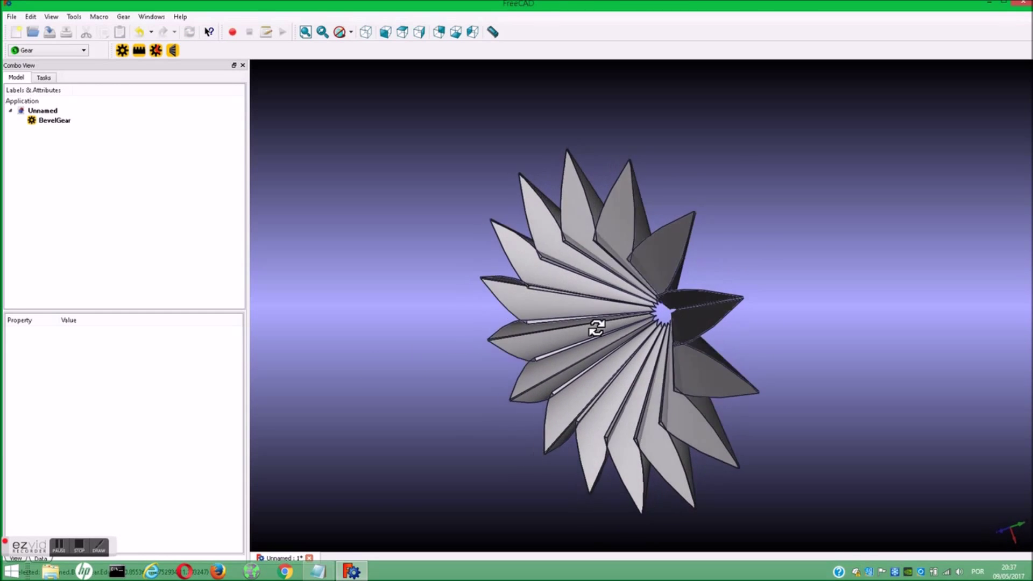
right_click(376, 371)
left_click(54, 120)
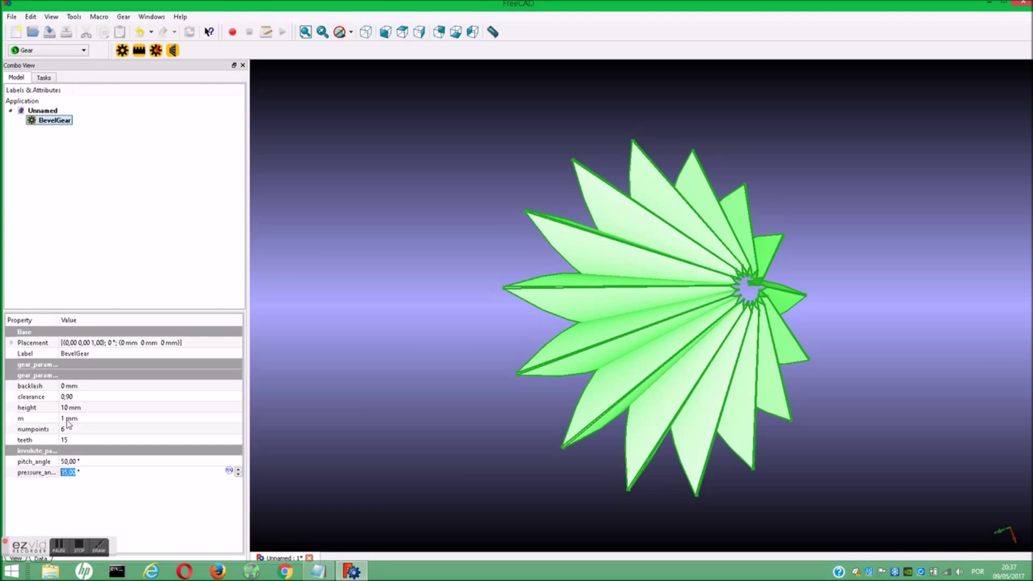
- Set the bevel gear's module m to 6 mm and orbit the enlarged gear
left_click(67, 419)
type("3")
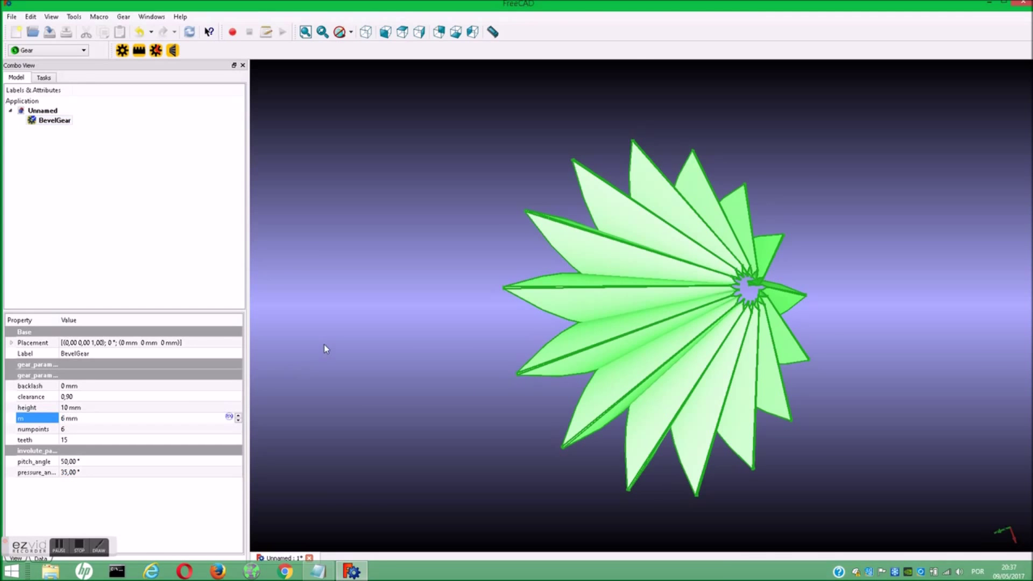
scroll(482, 325, "down", 5)
scroll(482, 325, "down", 3)
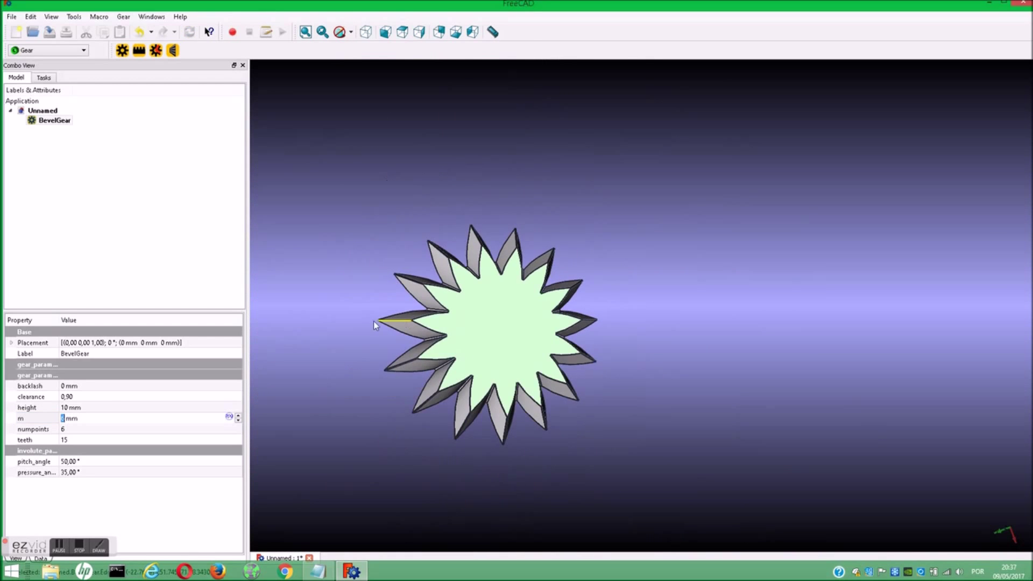
mouse_move(336, 348)
middle_mouse_down()
mouse_move(516, 330)
mouse_move(576, 306)
mouse_move(409, 321)
middle_mouse_up()
right_click_drag(409, 321, 347, 318)
- Add a second bevel gear, then delete both BevelGear and BevelGear001
left_click(333, 196)
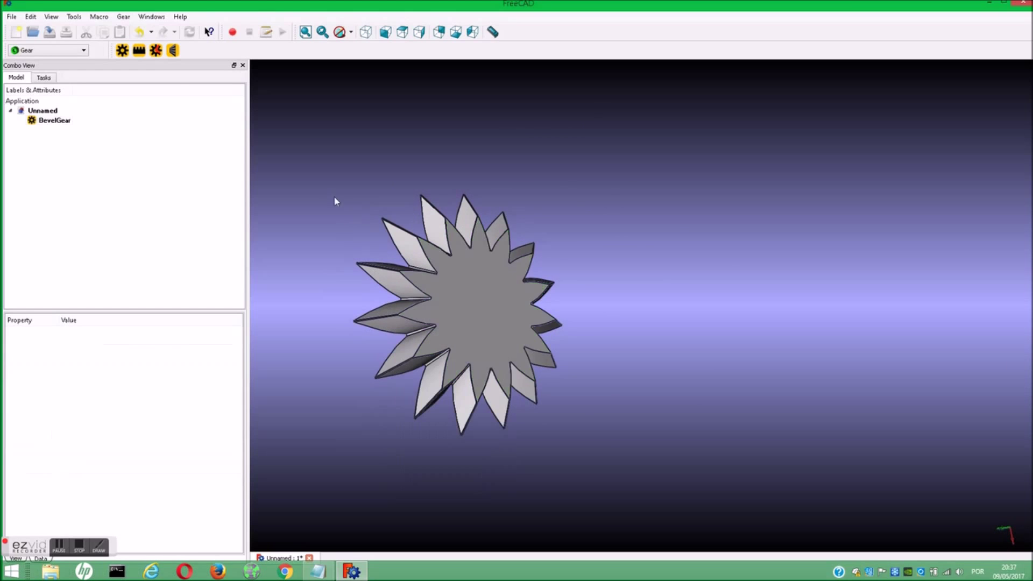
left_click(172, 50)
left_click(47, 131)
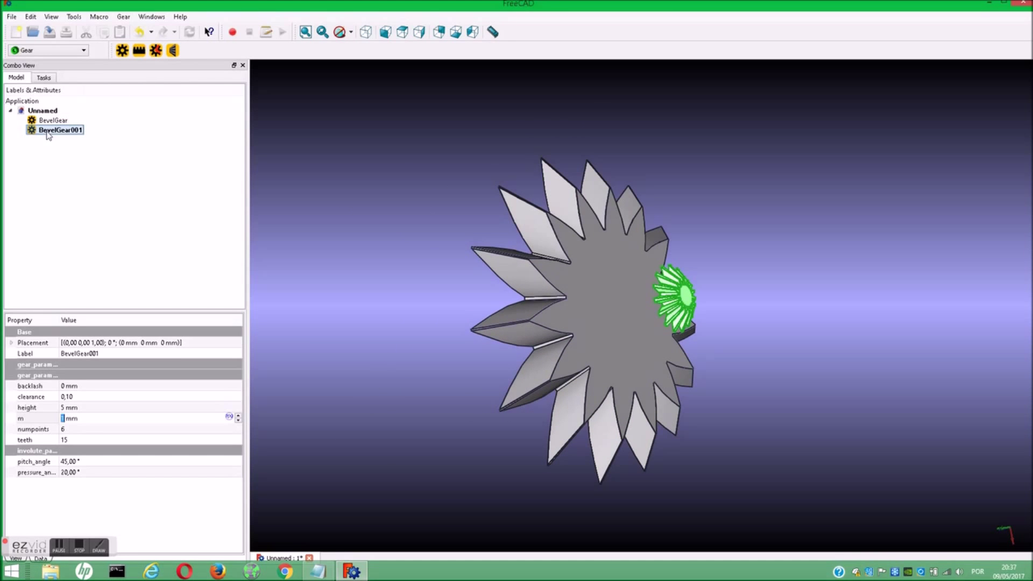
key("Delete")
left_click(52, 120)
key("Delete")
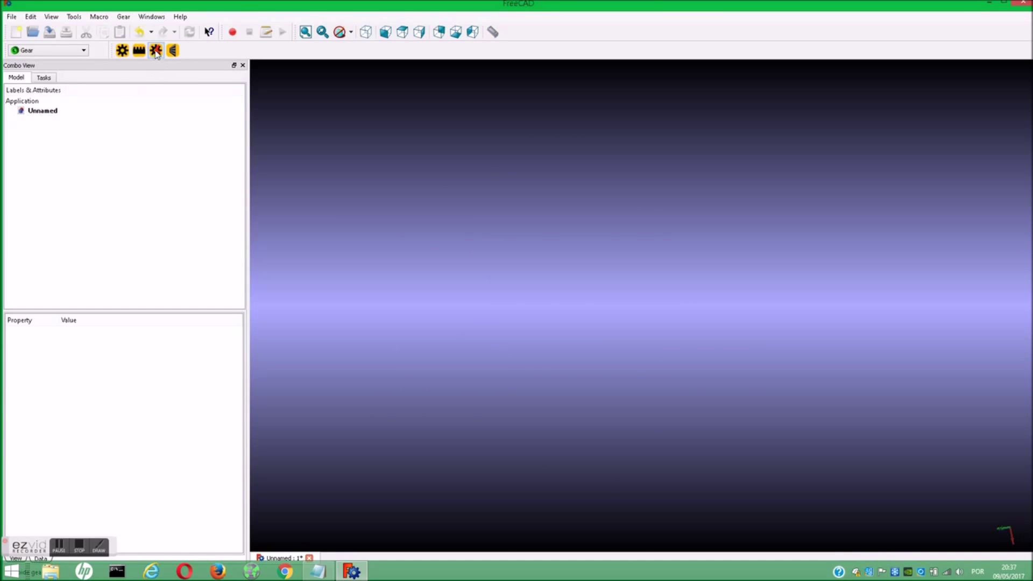
left_click(156, 50)
- Set the CycloideGear's inner_diam to 2 mm
left_click(56, 121)
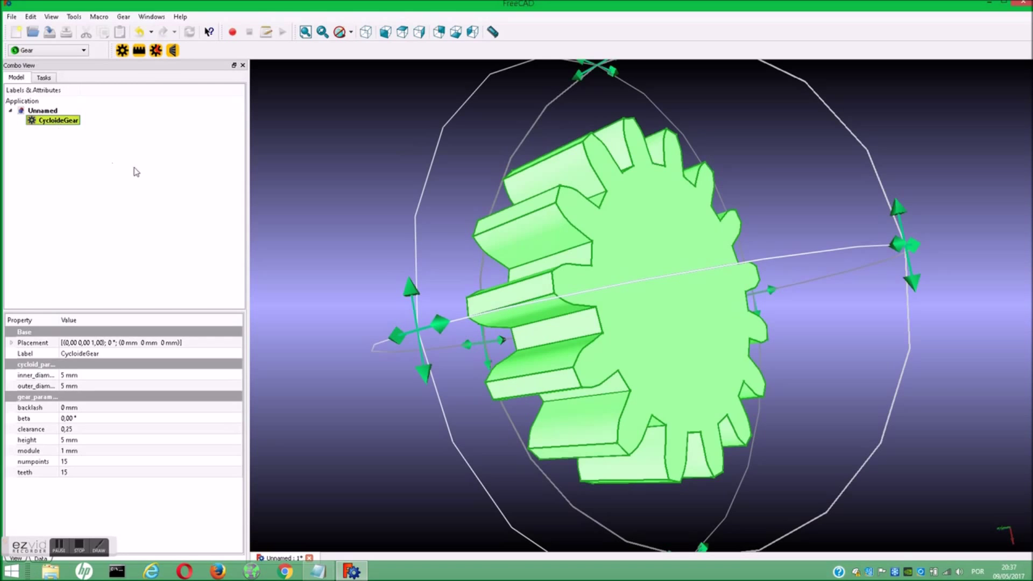
left_click(371, 129)
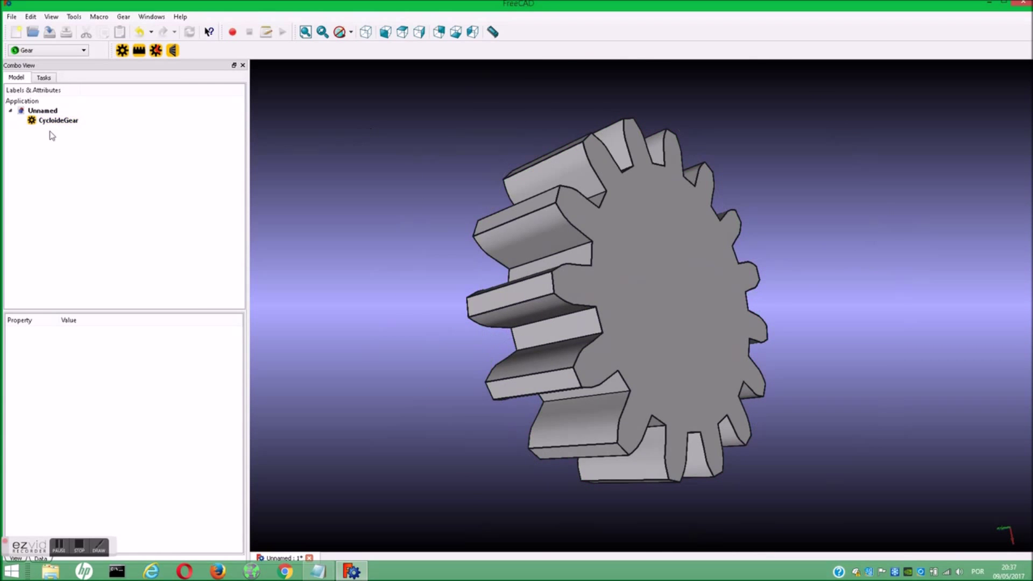
left_click(51, 123)
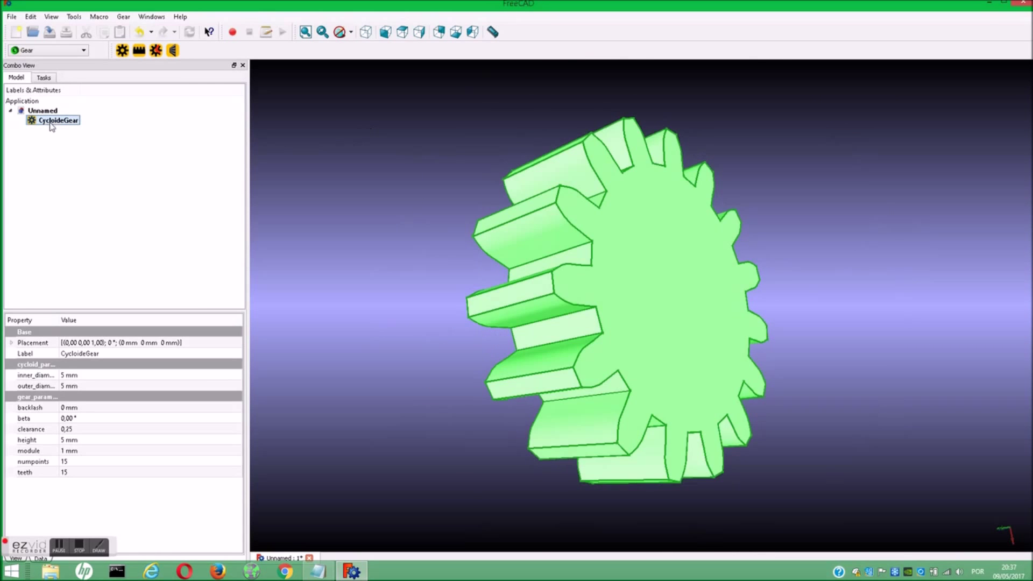
left_click(65, 375)
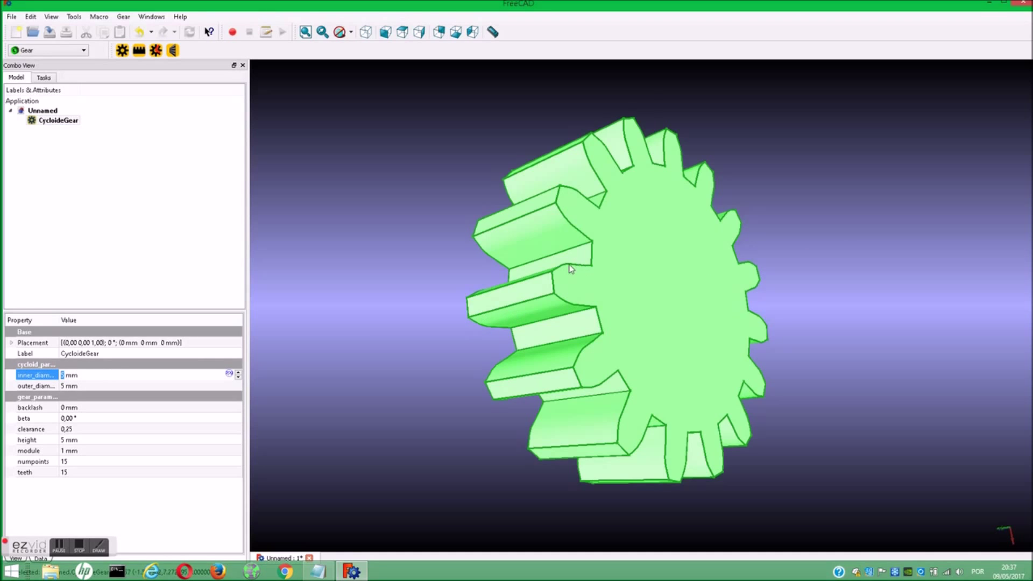
type("2")
left_click(391, 262)
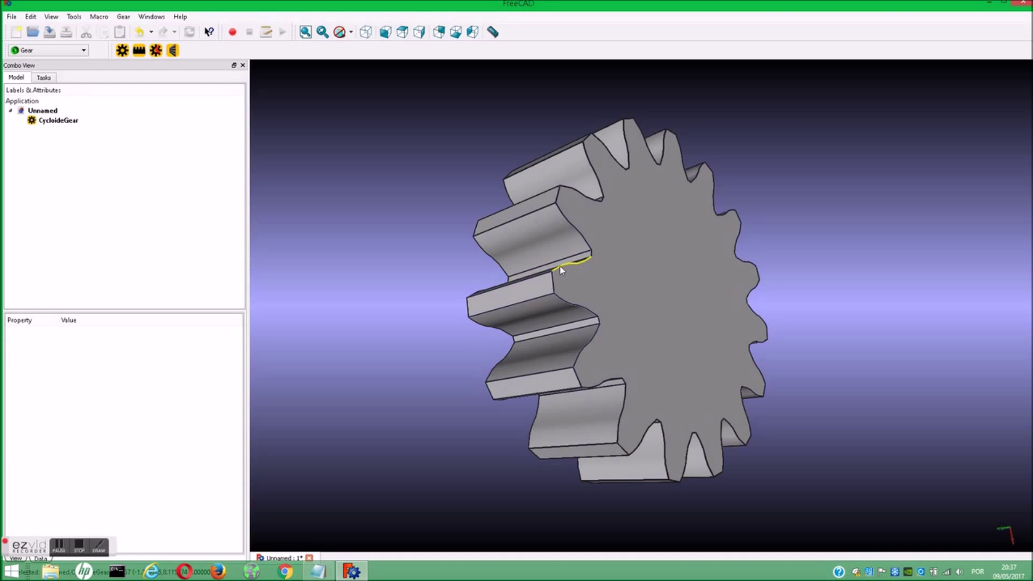
left_click(55, 120)
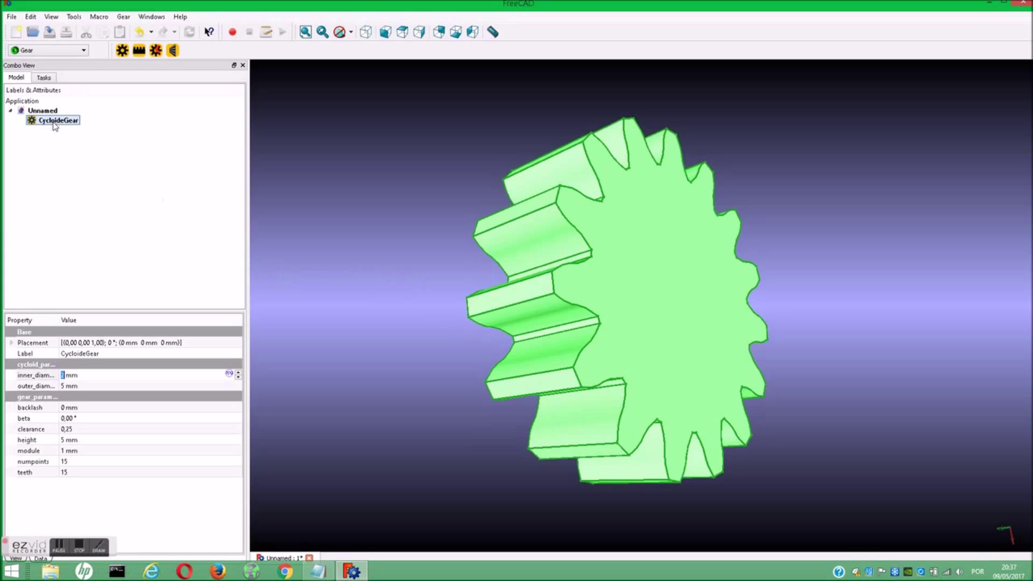
left_click(63, 386)
- Set outer_diam to 2 mm, then delete the CycloideGear and add an InvoluteGear
middle_click_drag(687, 230, 802, 237)
right_click(798, 232)
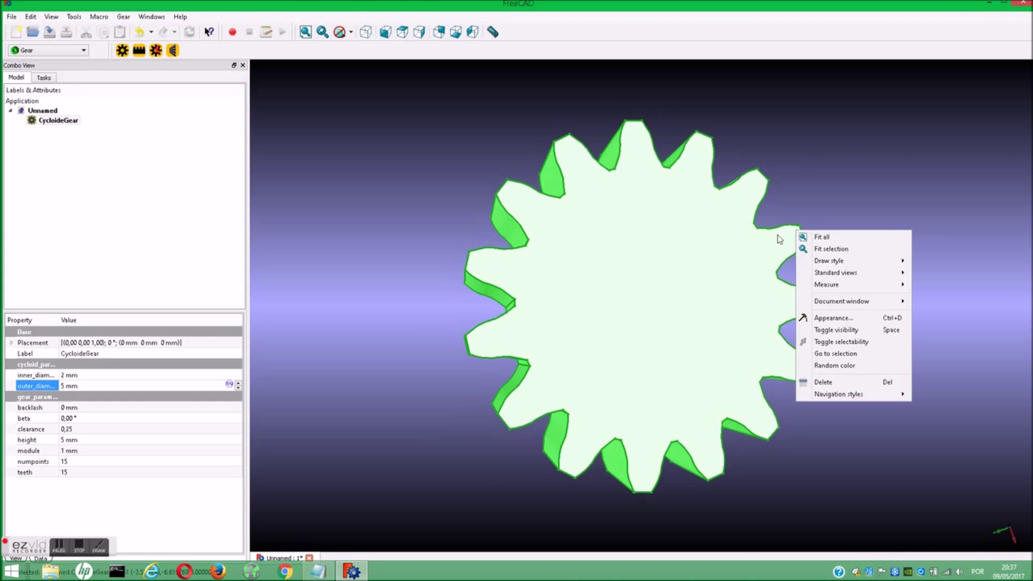
left_click(66, 386)
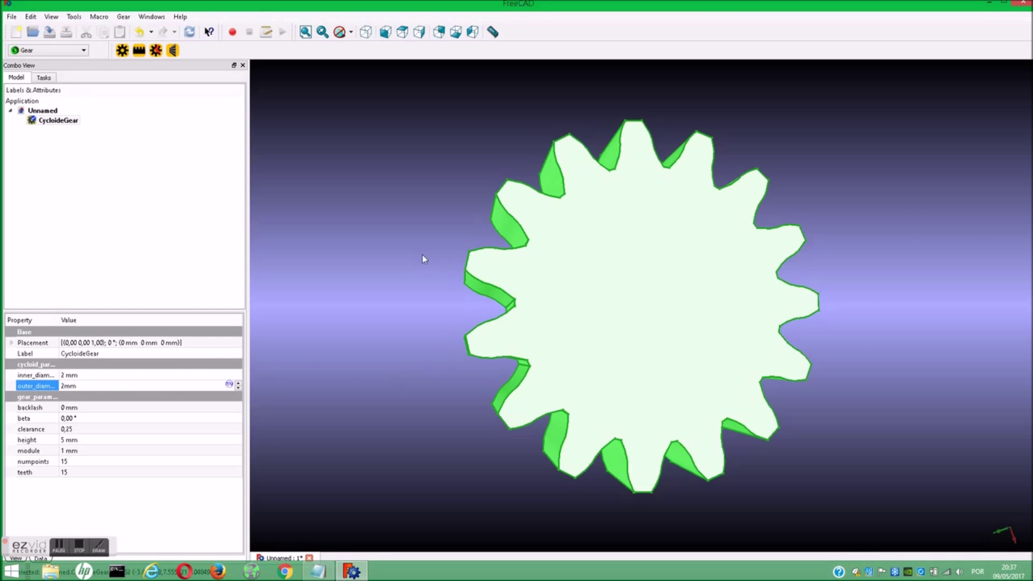
left_click(392, 248)
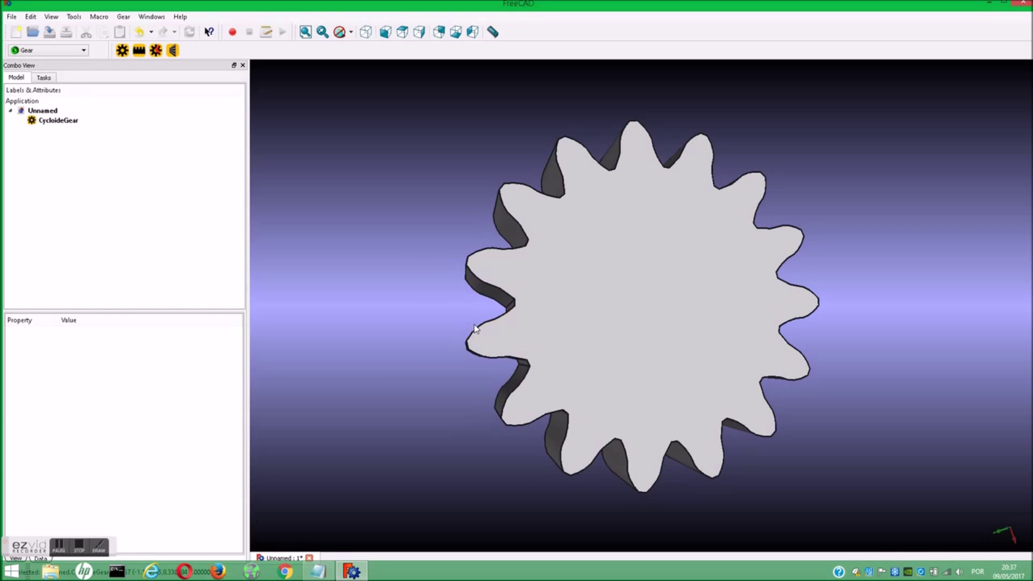
left_click(72, 122)
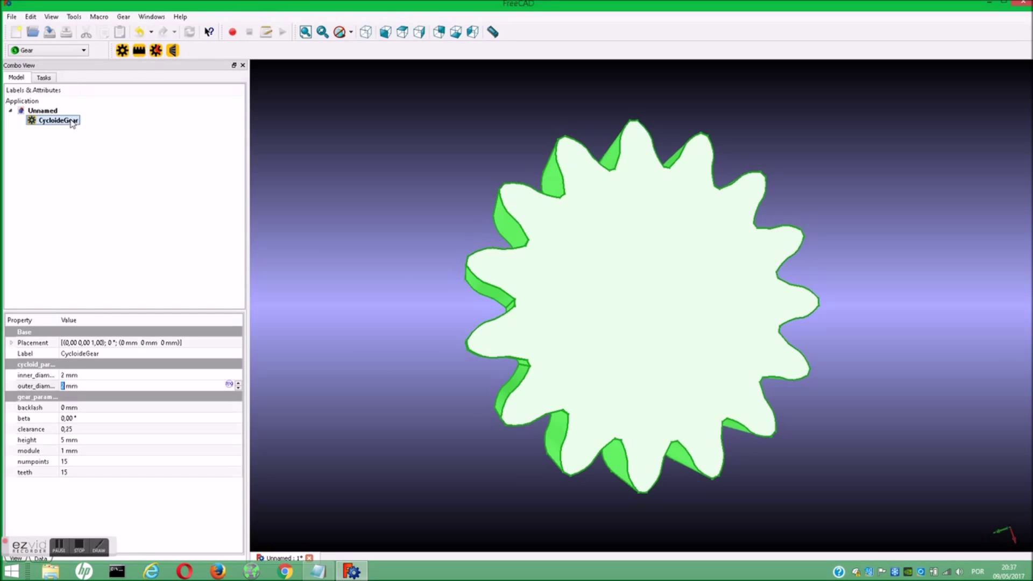
key("Delete")
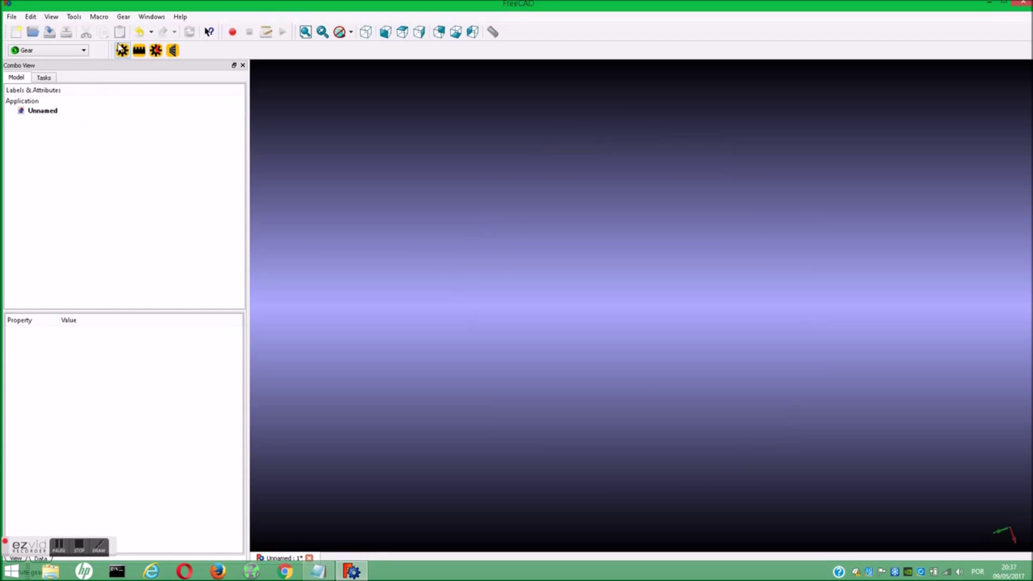
left_click(123, 50)
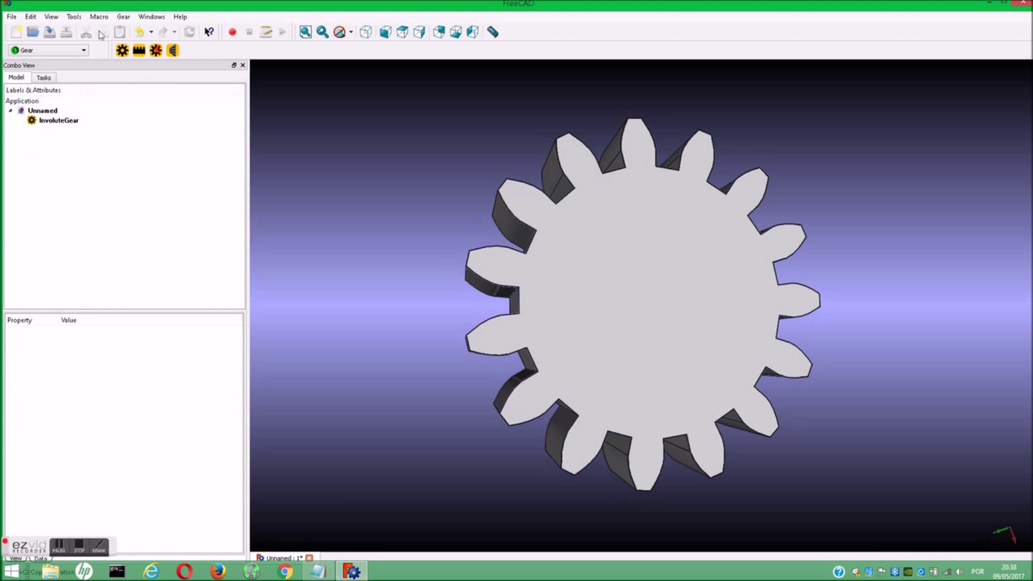
- Add a second involute gear and place InvoluteGear001 at Translation X = -19 mm
left_click(123, 50)
left_click(75, 131)
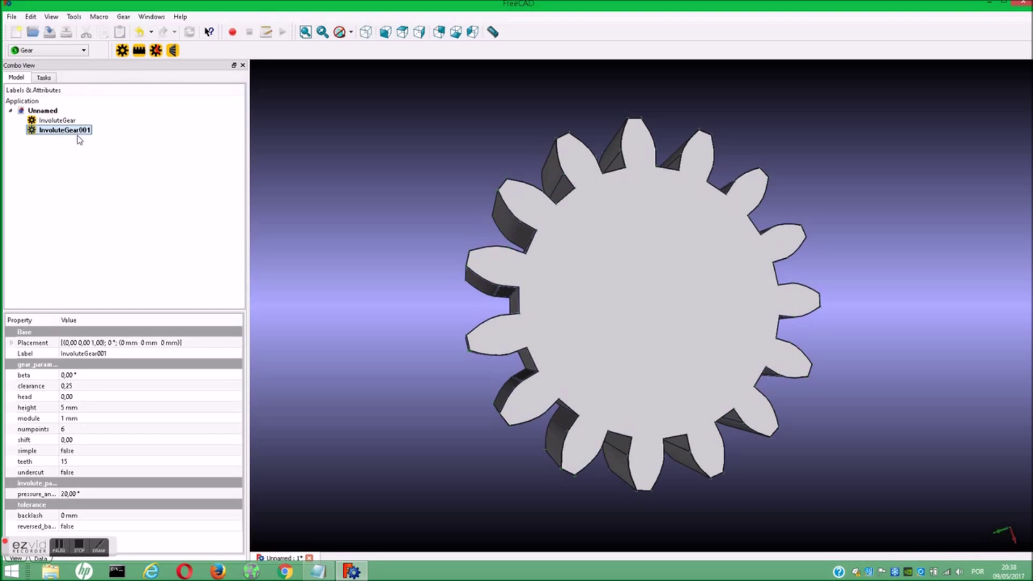
left_click(189, 344)
left_click(237, 343)
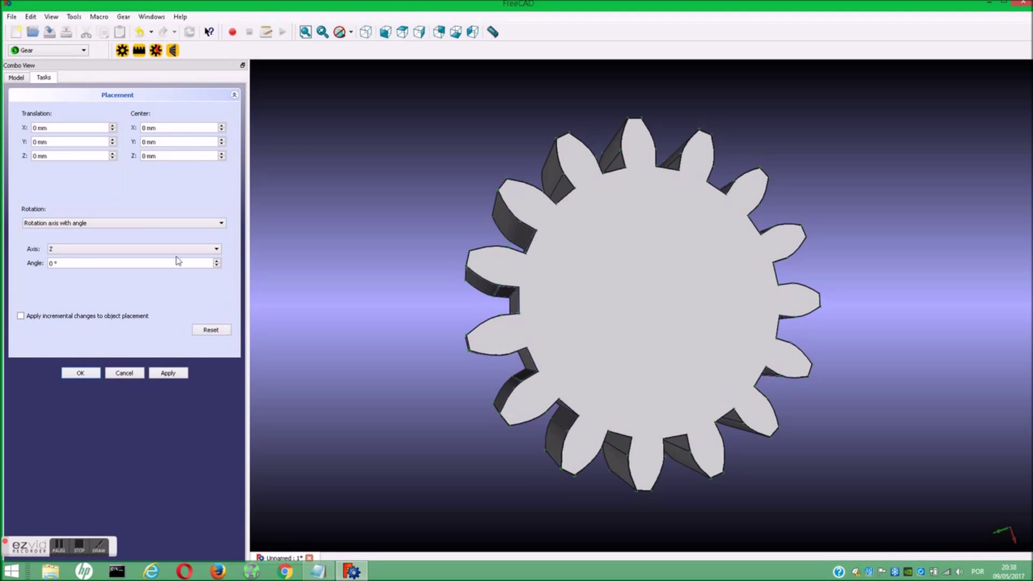
left_click(112, 130)
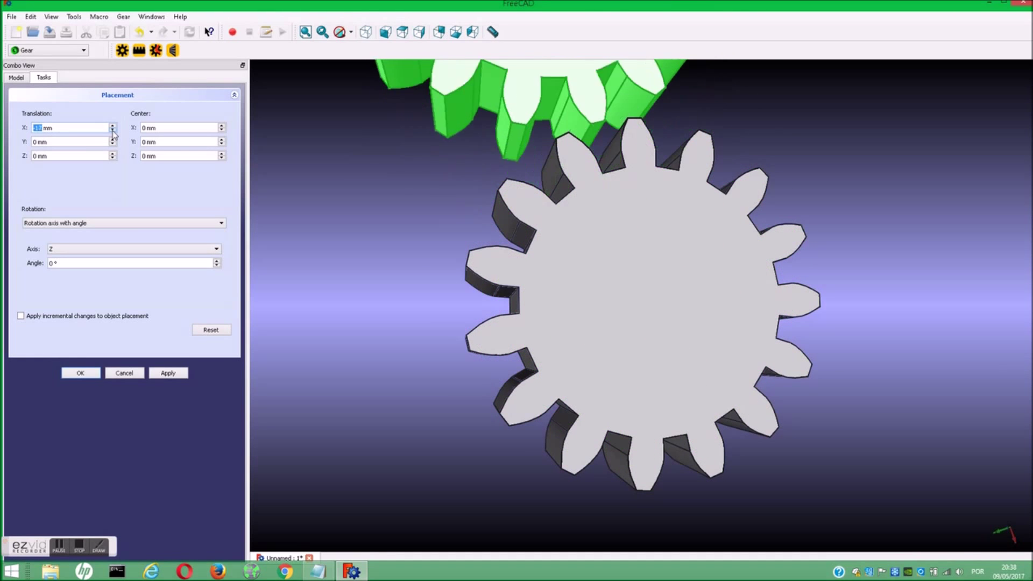
scroll(365, 205, "down", 3)
scroll(362, 203, "down", 3)
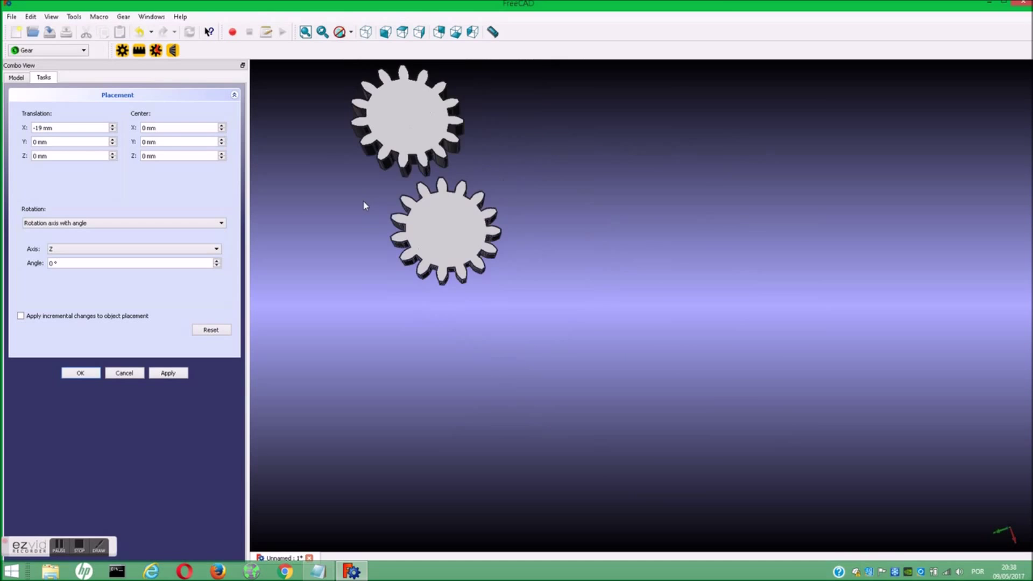
middle_click_drag(362, 203, 413, 286)
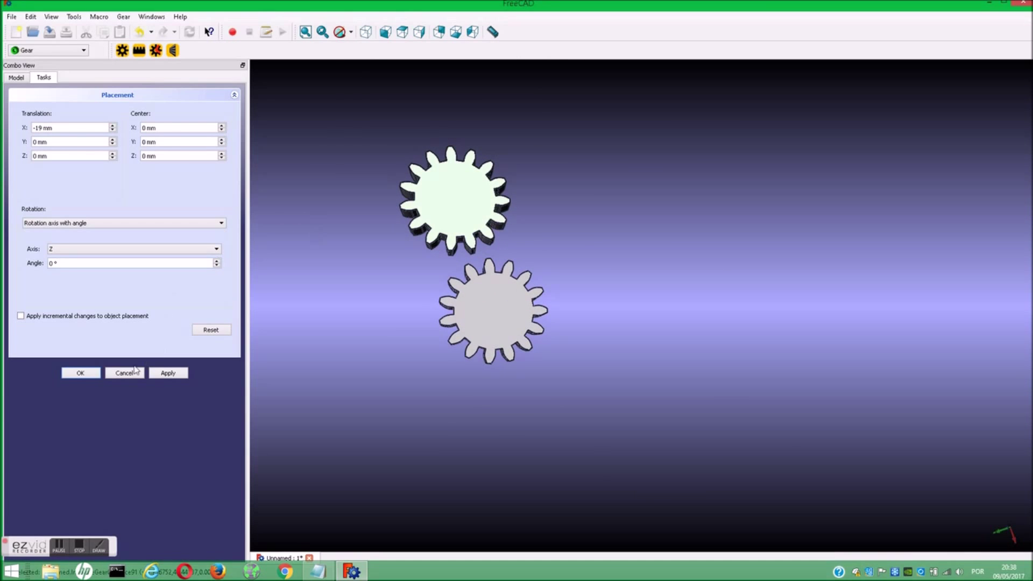
left_click(81, 373)
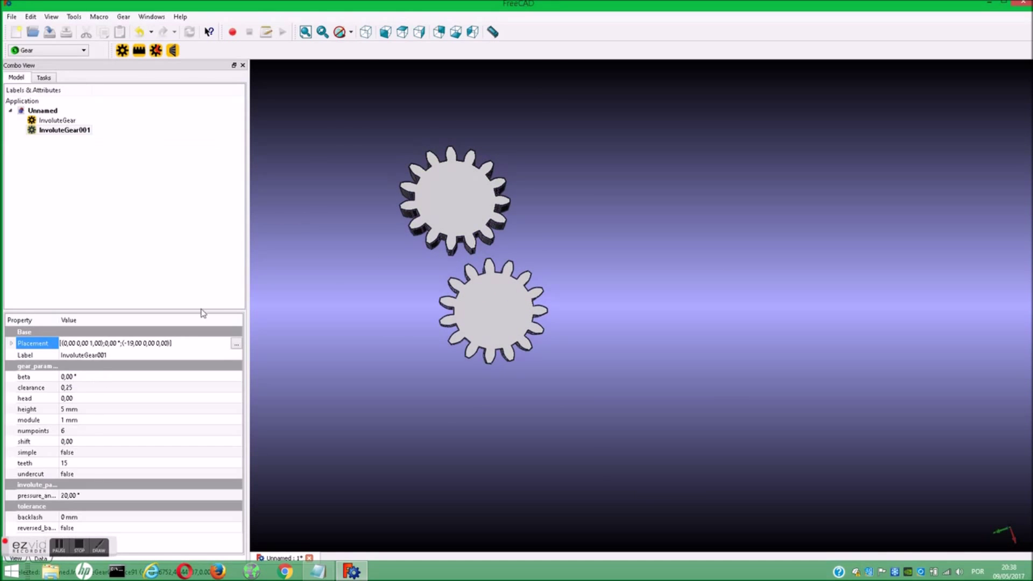
left_click(443, 195)
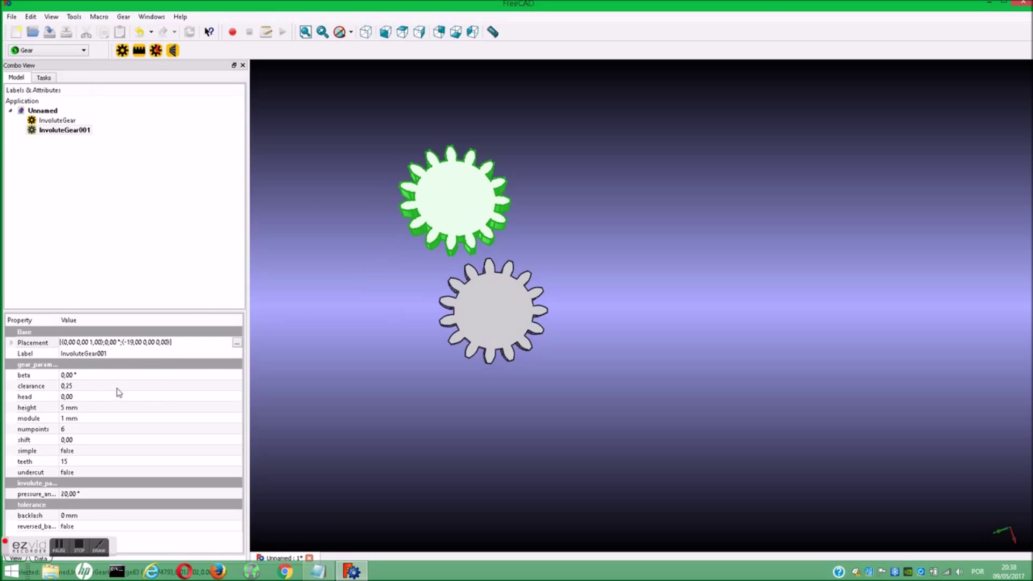
left_click(64, 419)
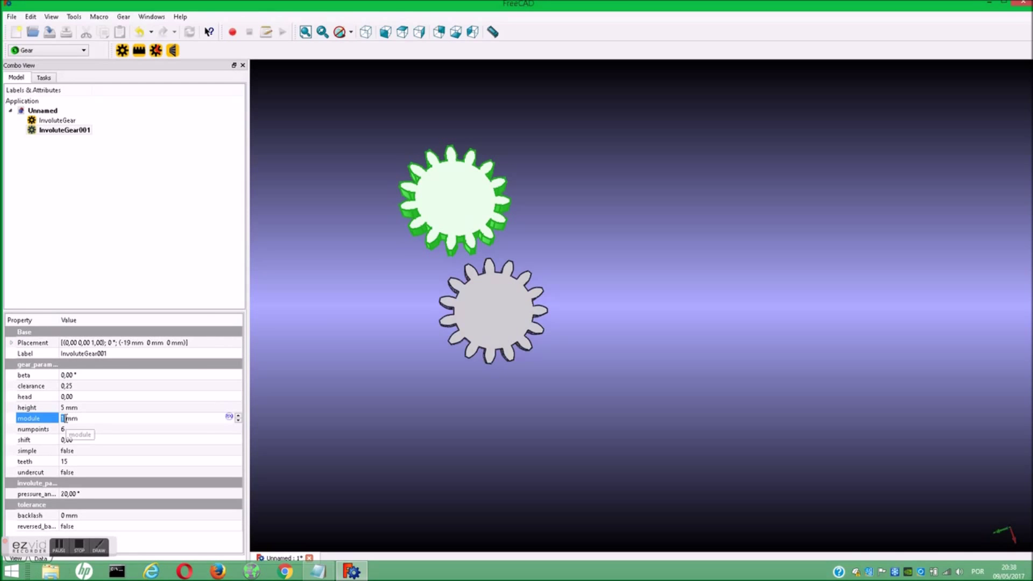
key("BackSpace")
type("5")
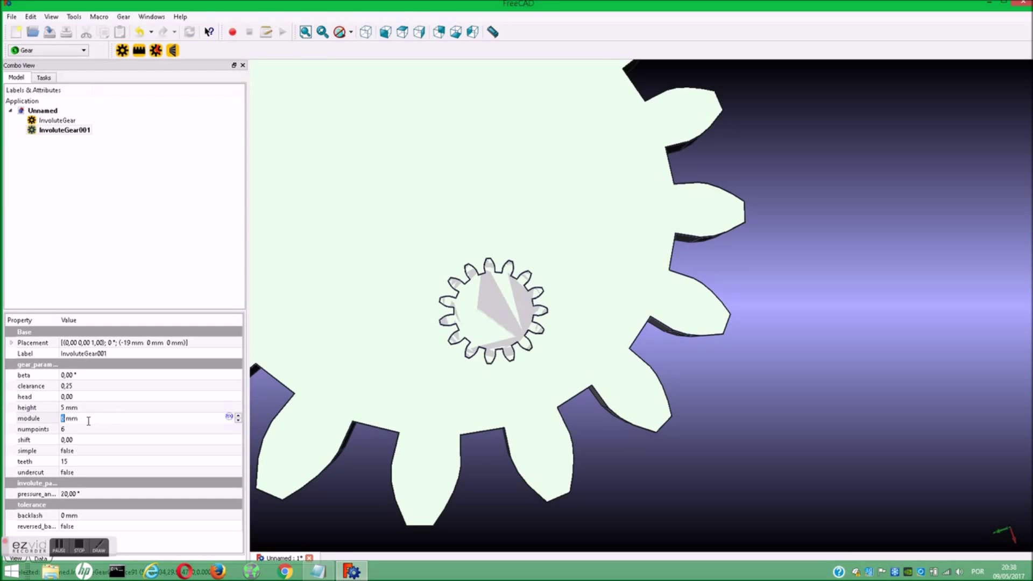
type("1")
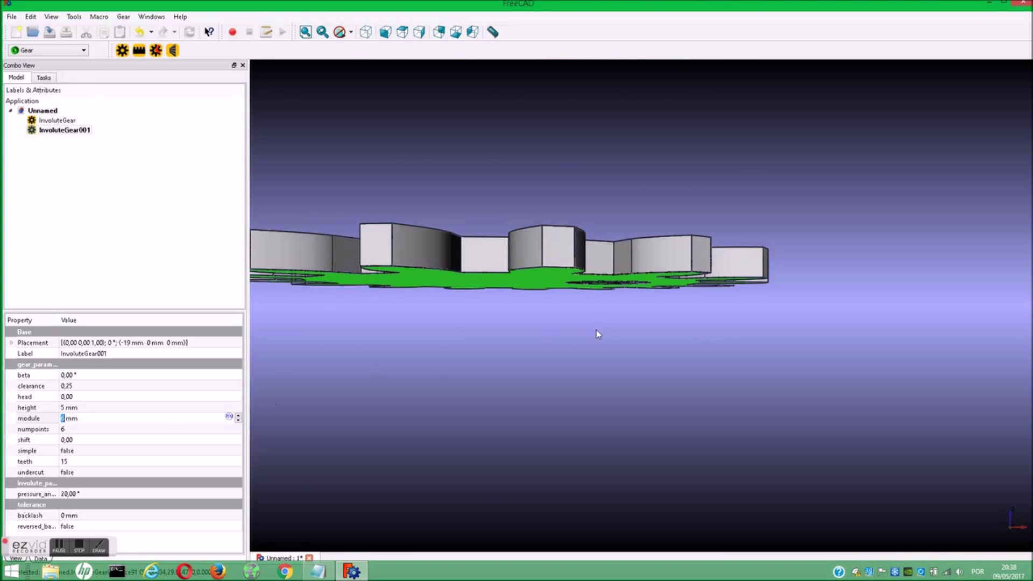
right_click_drag(598, 334, 585, 433)
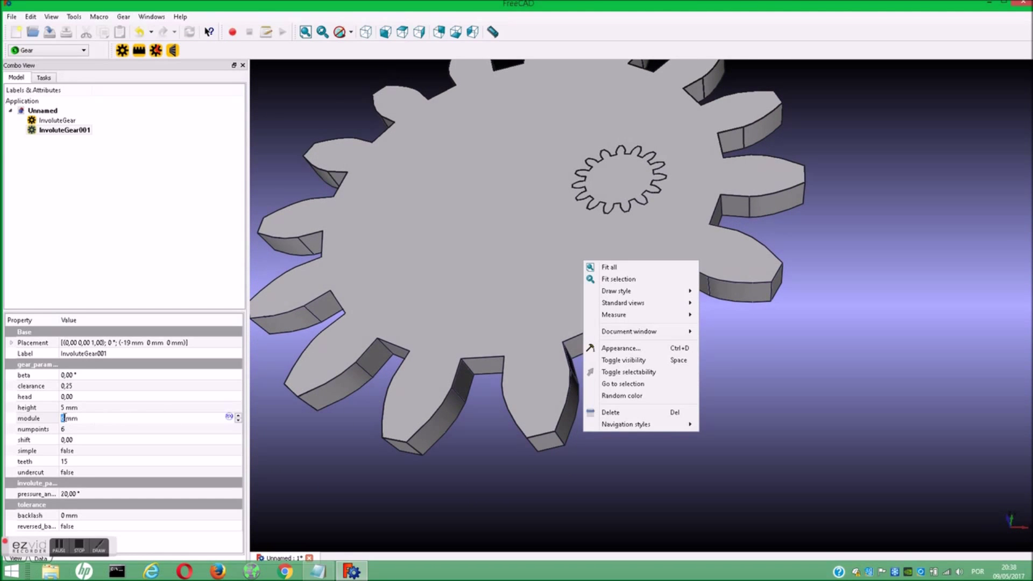
left_click(63, 418)
type("1")
key("Return")
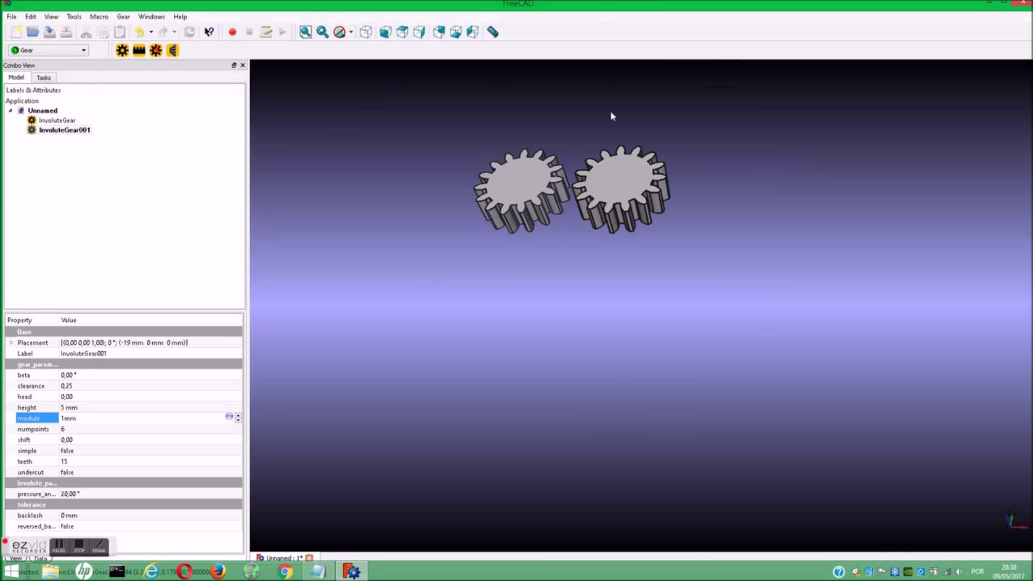
right_click_drag(614, 114, 638, 209)
left_click(577, 192)
scroll(577, 192, "up", 3)
scroll(588, 346, "up", 2)
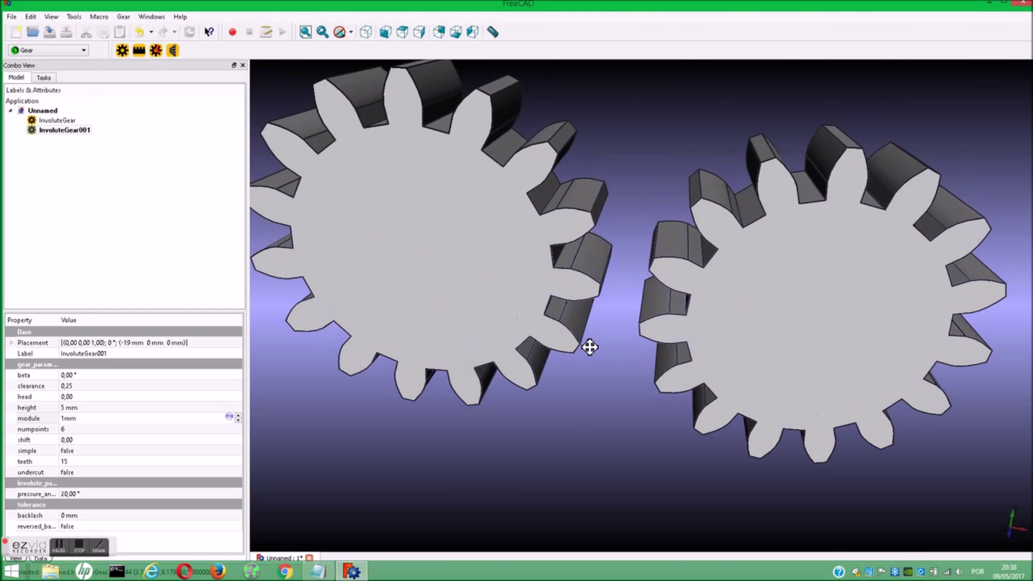
scroll(587, 346, "down", 5)
scroll(528, 463, "up", 2)
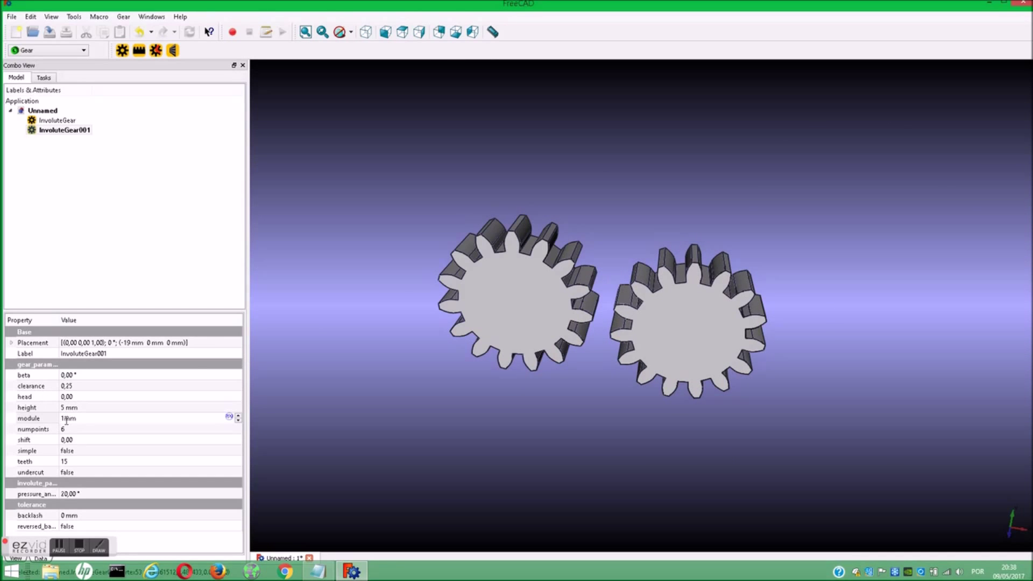
left_click(31, 462)
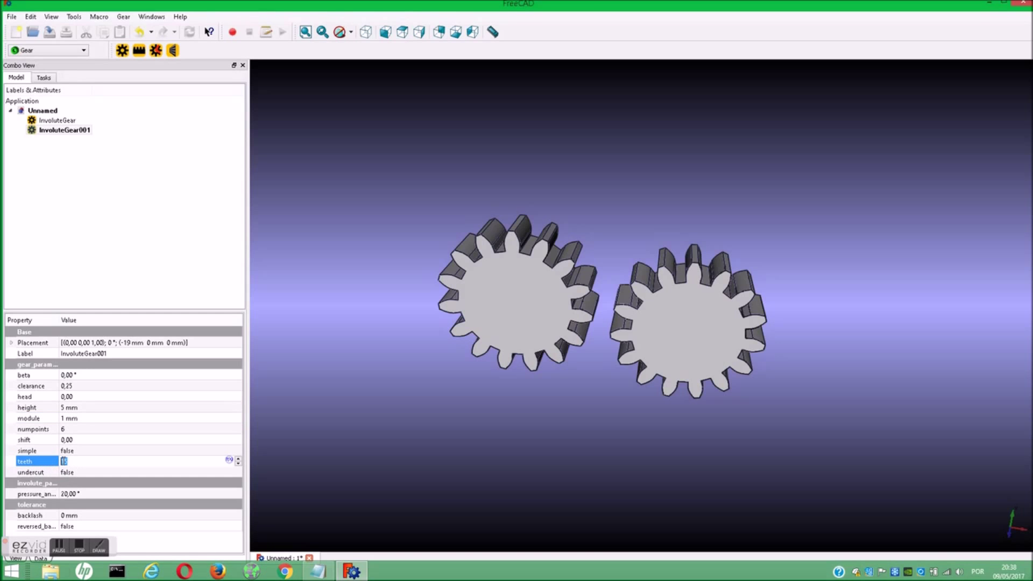
- Give InvoluteGear001 30 teeth and begin moving its placement X toward -23 mm
type("30")
left_click(480, 265)
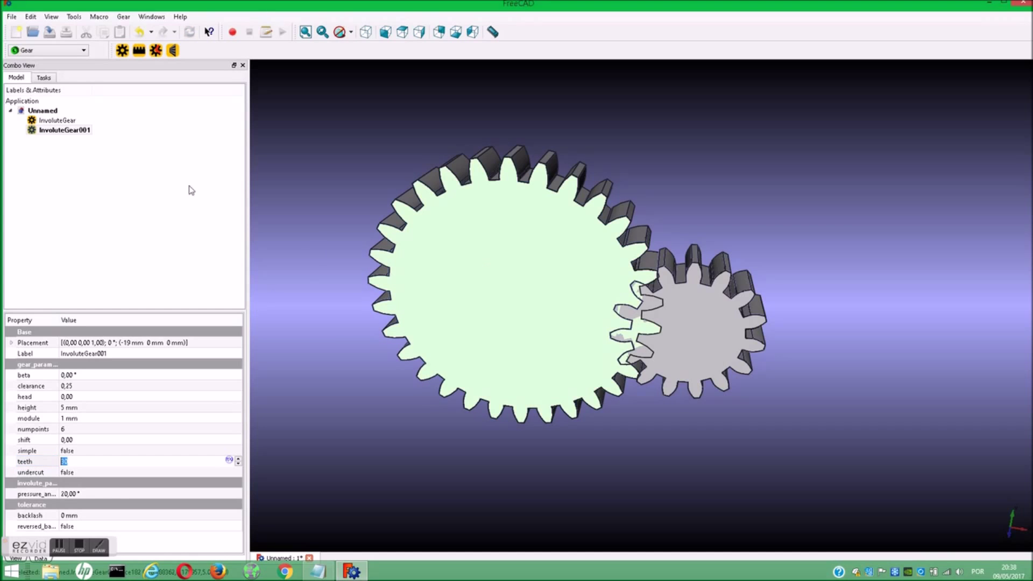
left_click(196, 343)
left_click(237, 343)
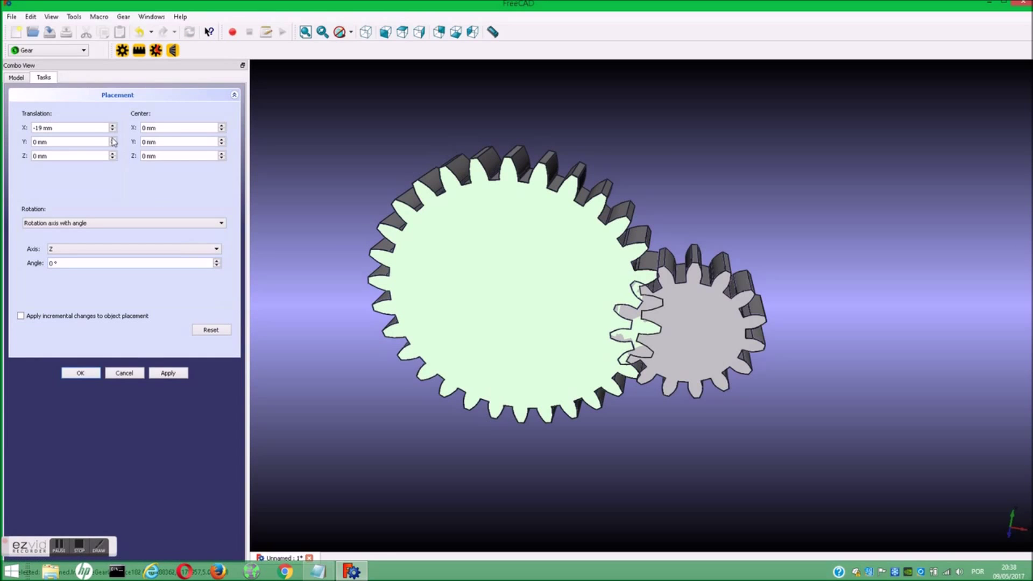
left_click(113, 130)
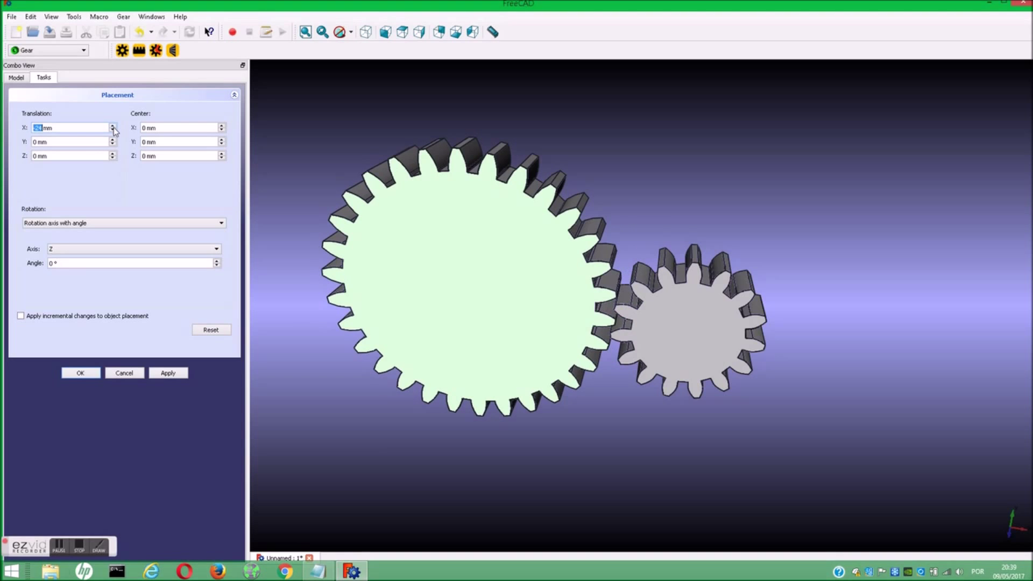
left_click(112, 125)
left_click(113, 131)
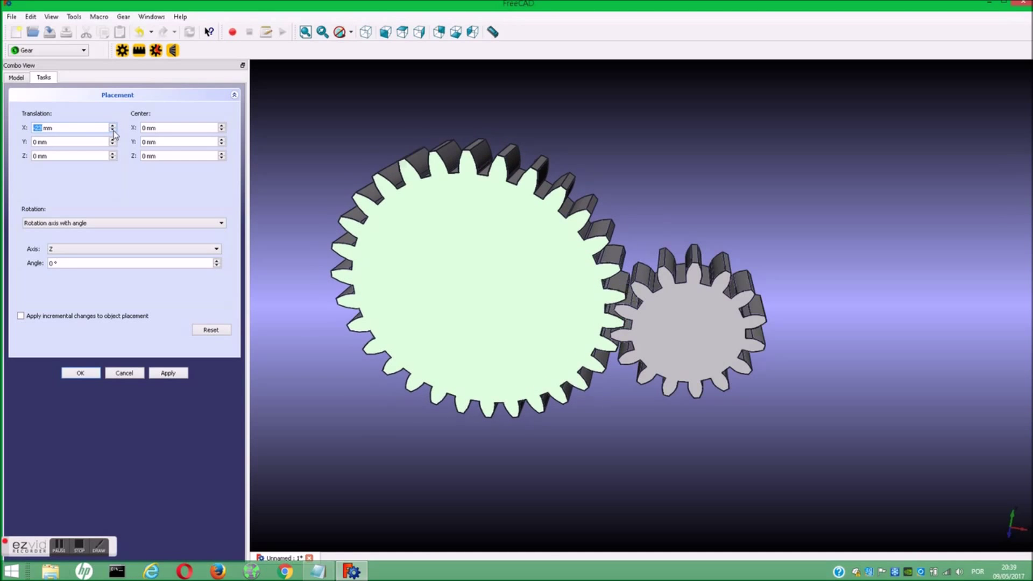
- Reorient the view and reopen the placement of the large InvoluteGear001
middle_click_drag(639, 424, 650, 392)
right_click(650, 393)
left_click(621, 386)
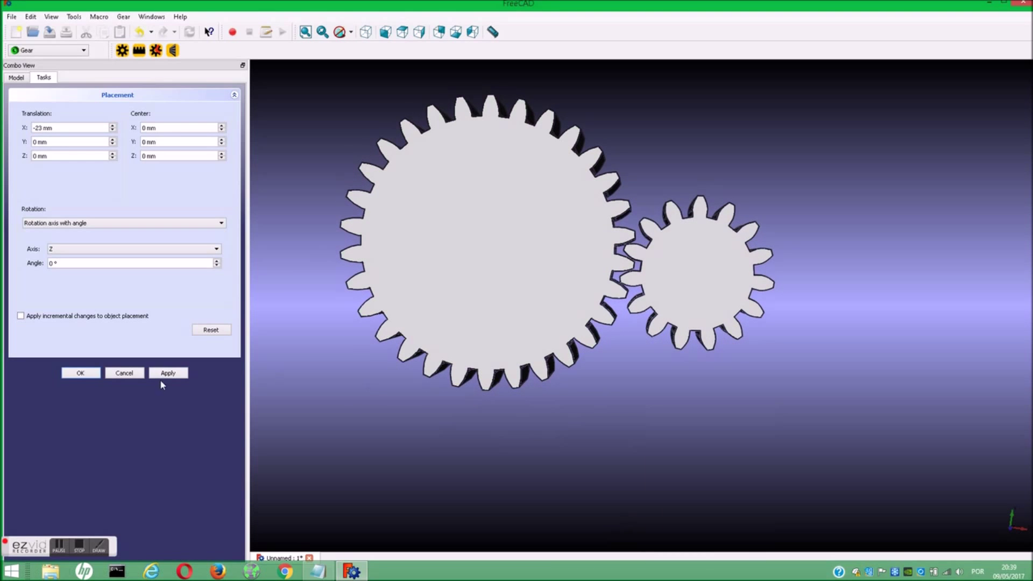
left_click(77, 375)
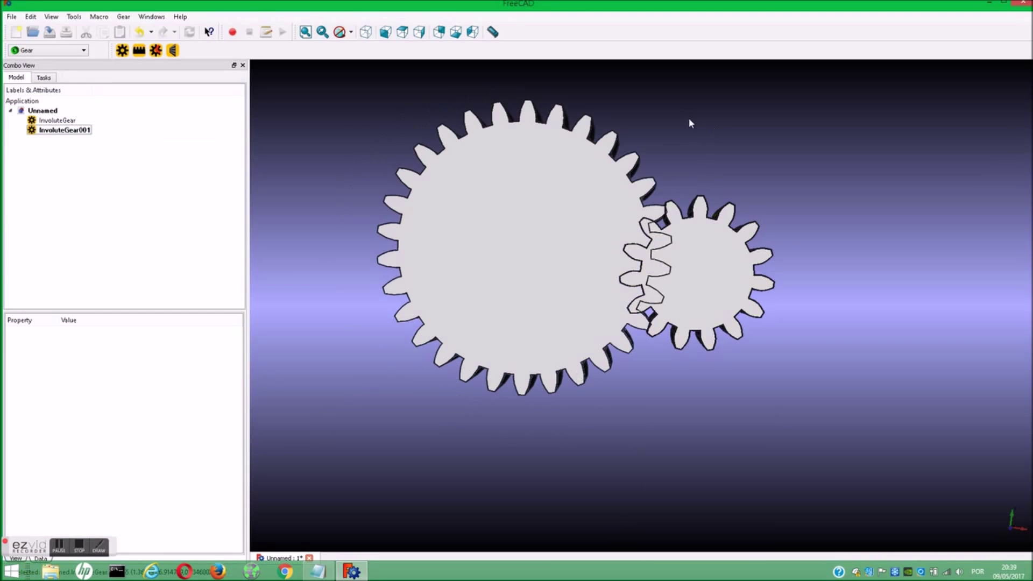
left_click(77, 131)
left_click(237, 342)
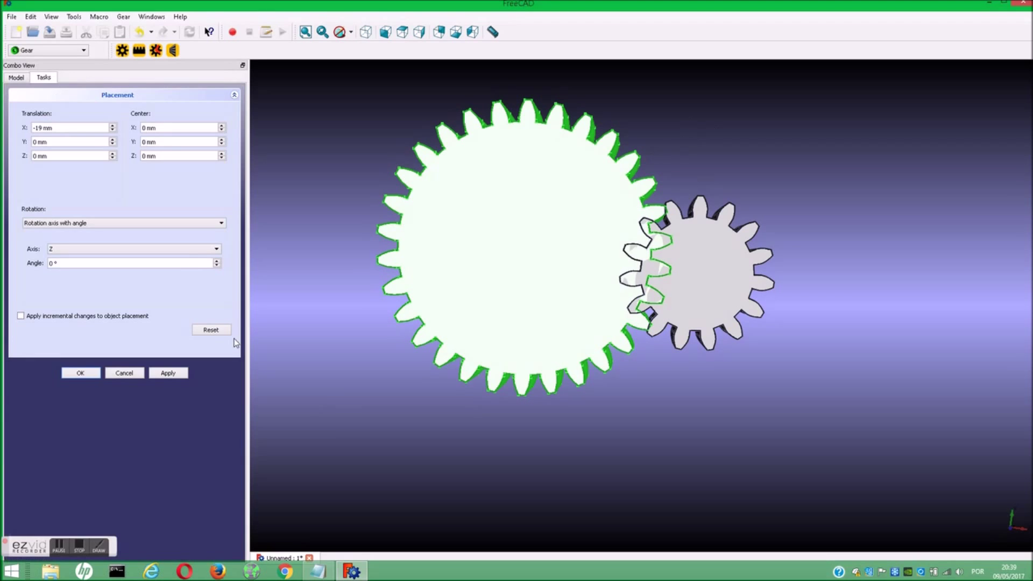
- Set the large gear's Translation X to -23 mm and apply the placement
scroll(111, 134, "up", 1)
scroll(112, 134, "up", 1)
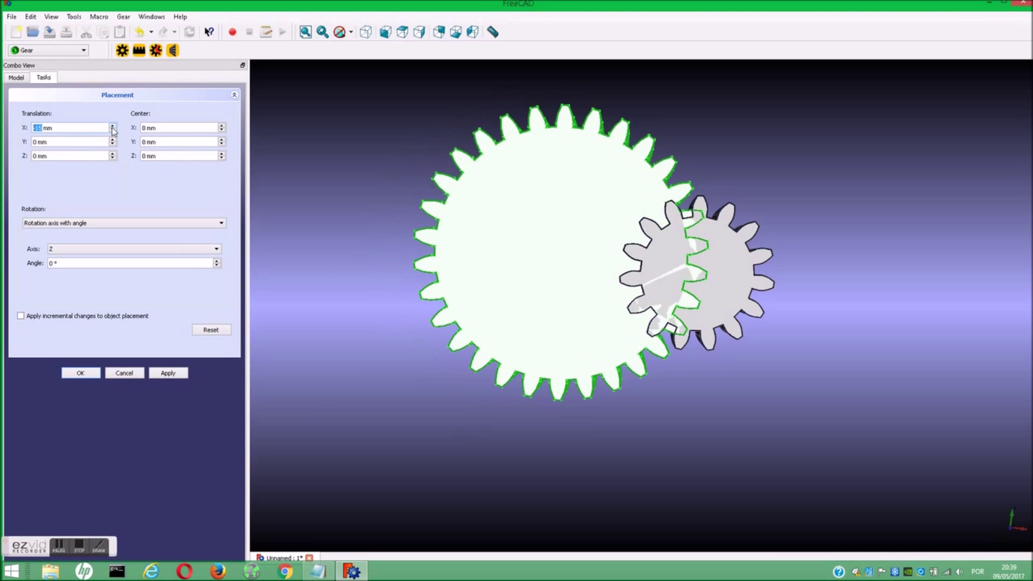
scroll(112, 133, "up", 1)
scroll(112, 132, "up", 1)
scroll(112, 133, "down", 1)
scroll(113, 133, "down", 1)
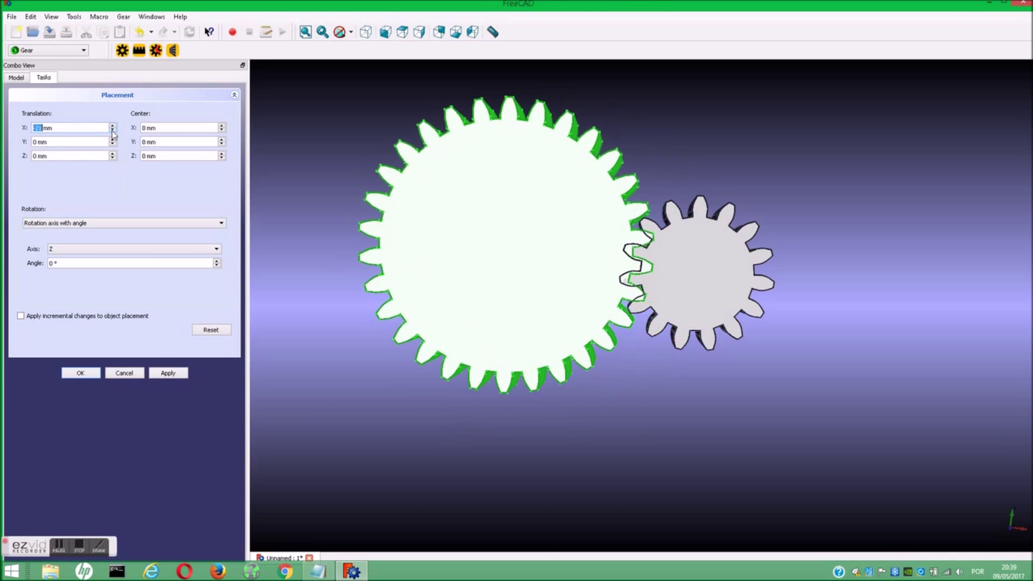
scroll(113, 133, "down", 1)
scroll(113, 130, "up", 1)
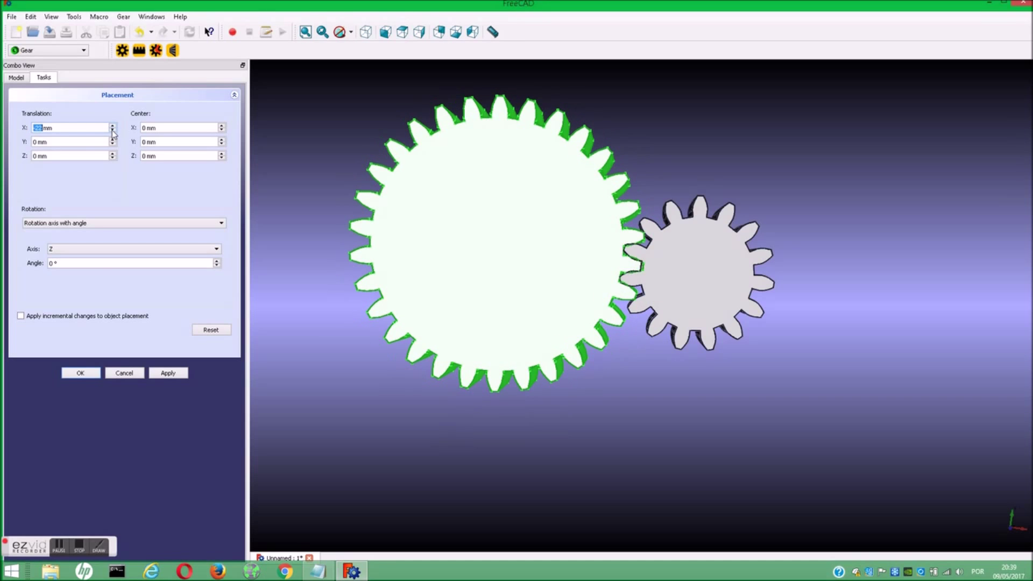
scroll(113, 133, "down", 1)
left_click(166, 373)
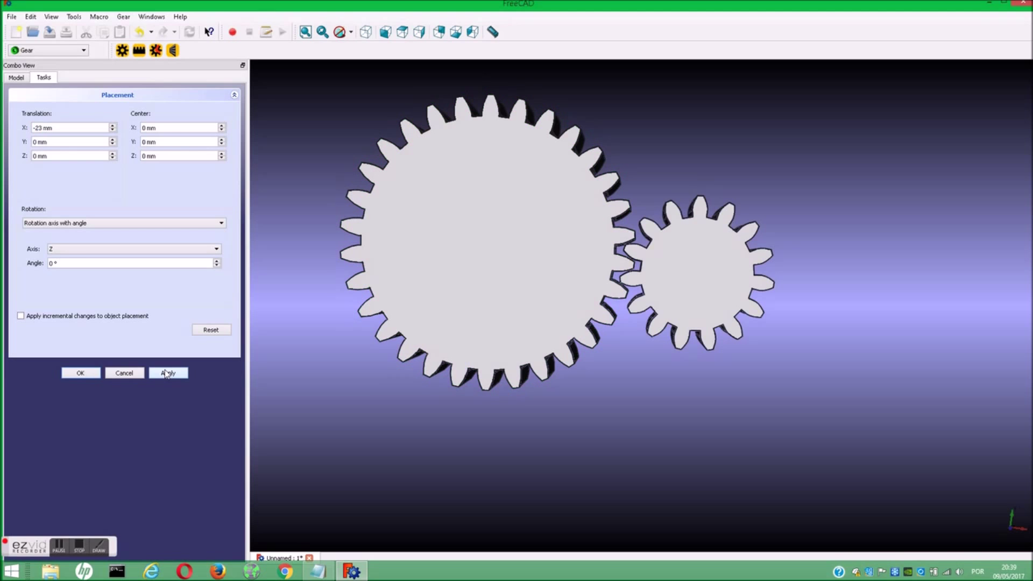
left_click(81, 373)
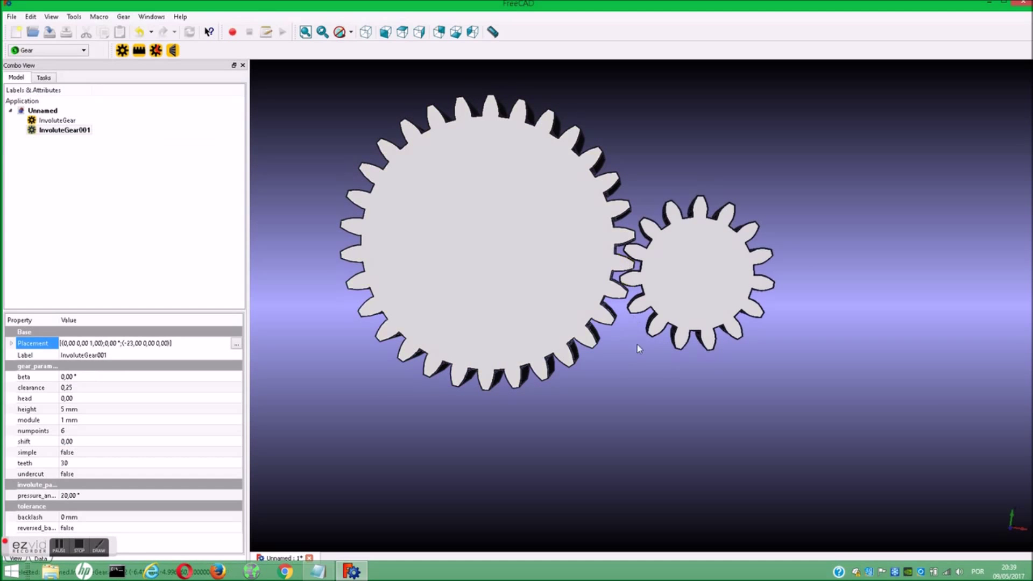
- Delete the 30-tooth gear and create an InvoluteRack beside the 15-tooth InvoluteGear
scroll(640, 323, "down", 3)
scroll(618, 261, "down", 2)
scroll(617, 258, "up", 5)
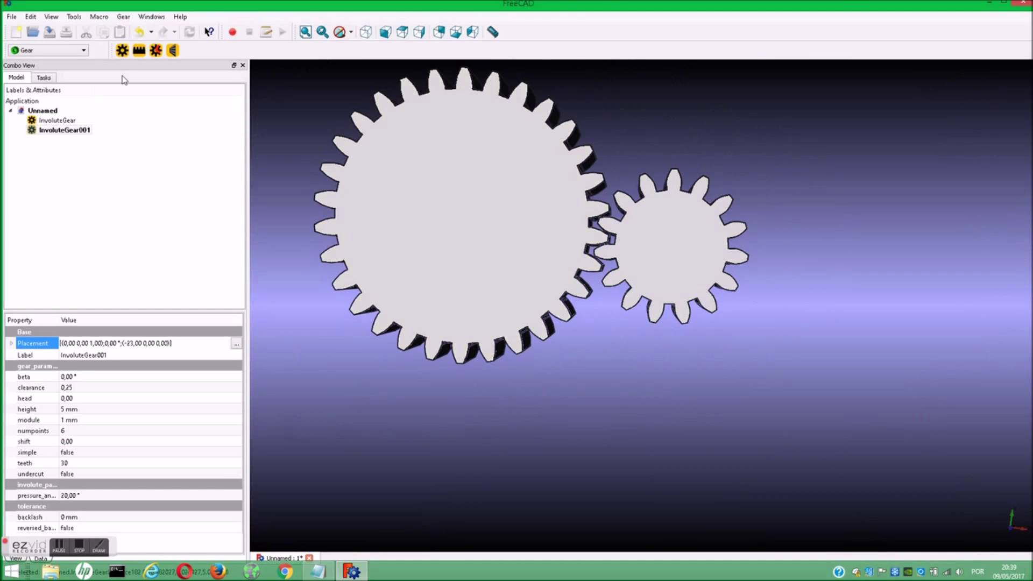
key("Delete")
left_click(63, 122)
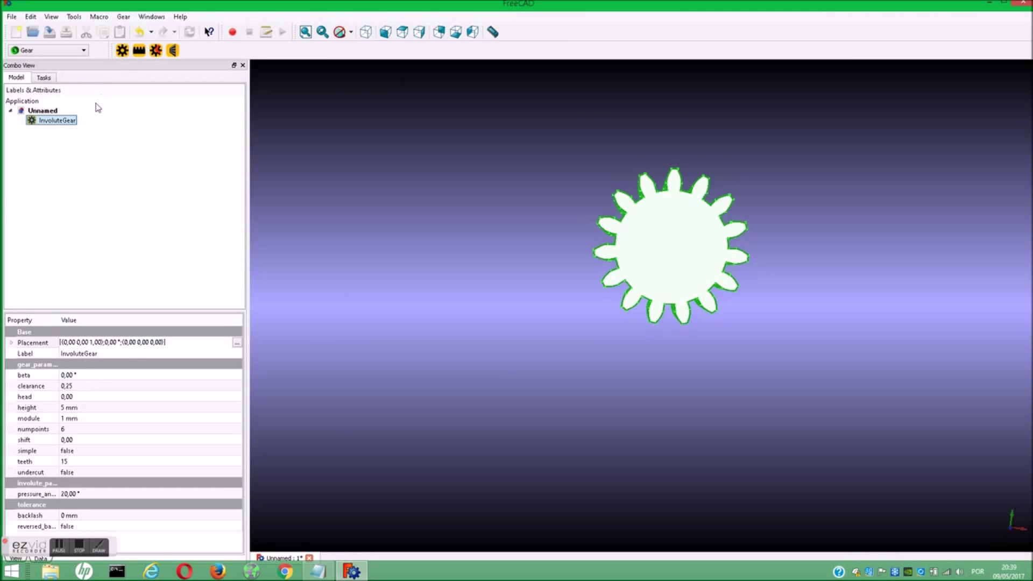
left_click(139, 50)
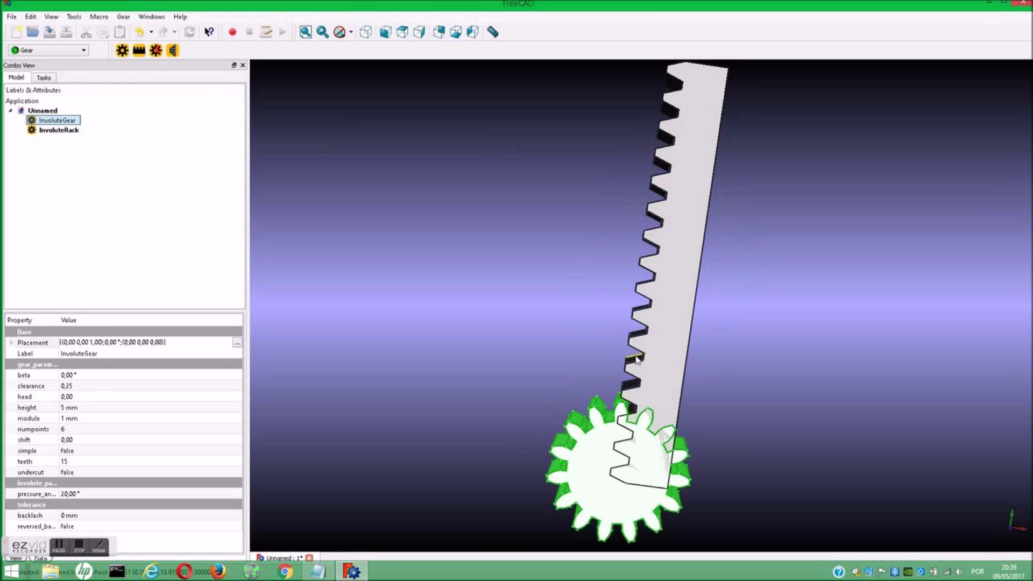
- Reselect the InvoluteGear and frame the gear and rack in the view
left_click(565, 378)
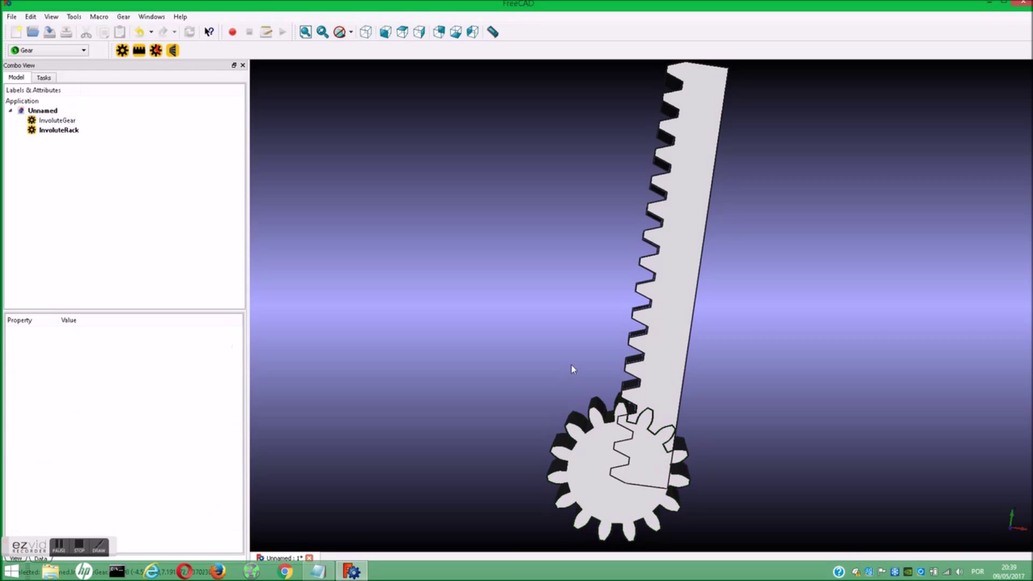
left_click(58, 120)
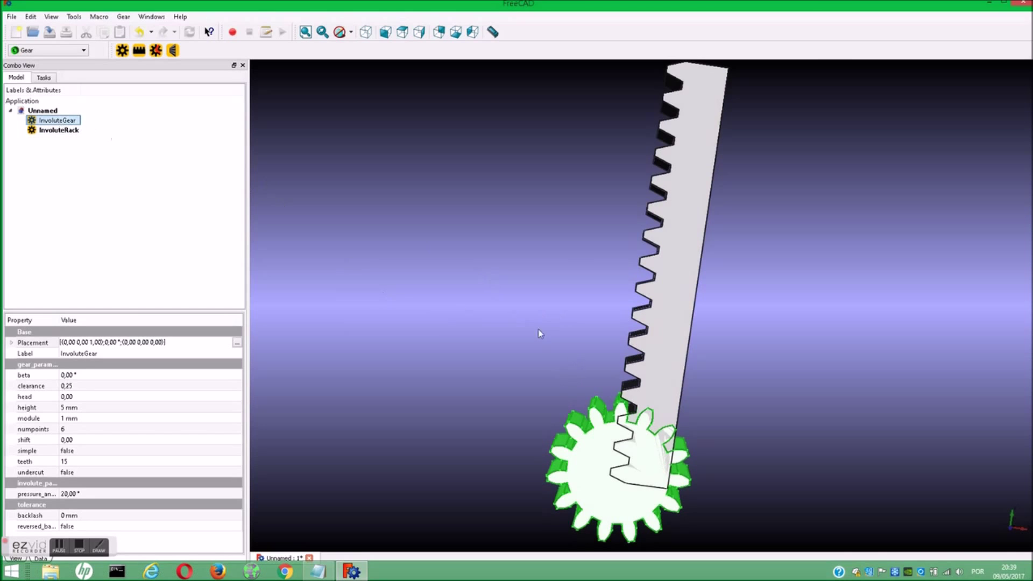
middle_click_drag(516, 317, 535, 287)
right_click(536, 287)
scroll(480, 322, "up", 2)
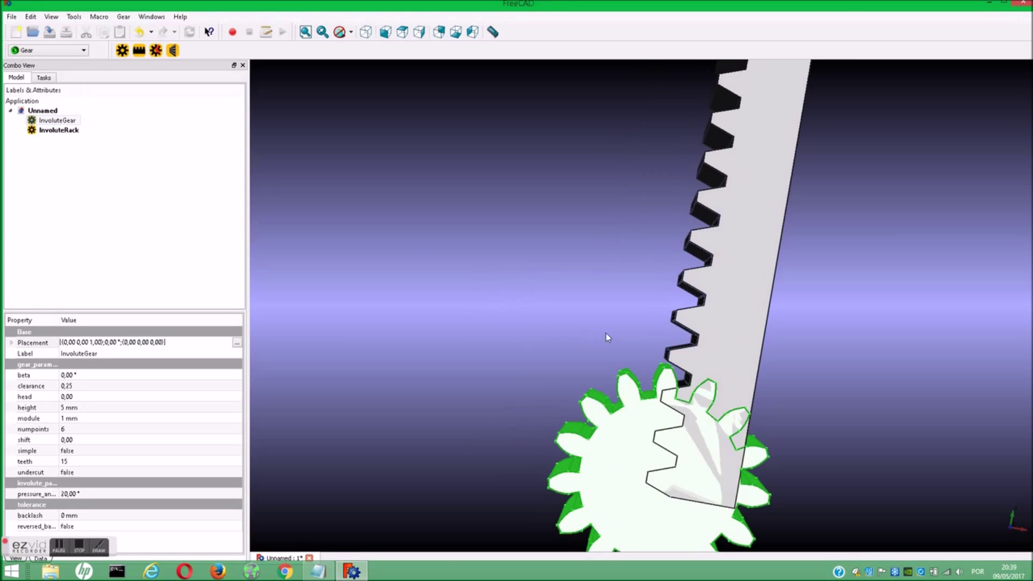
middle_click_drag(431, 491, 365, 371)
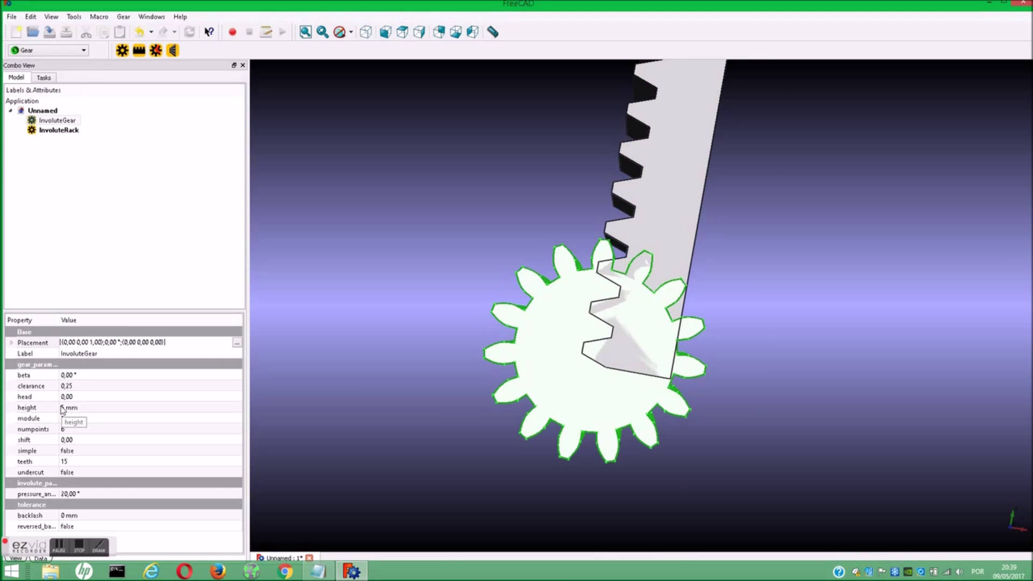
- Change the InvoluteGear's clearance to 0,40
left_click(78, 386)
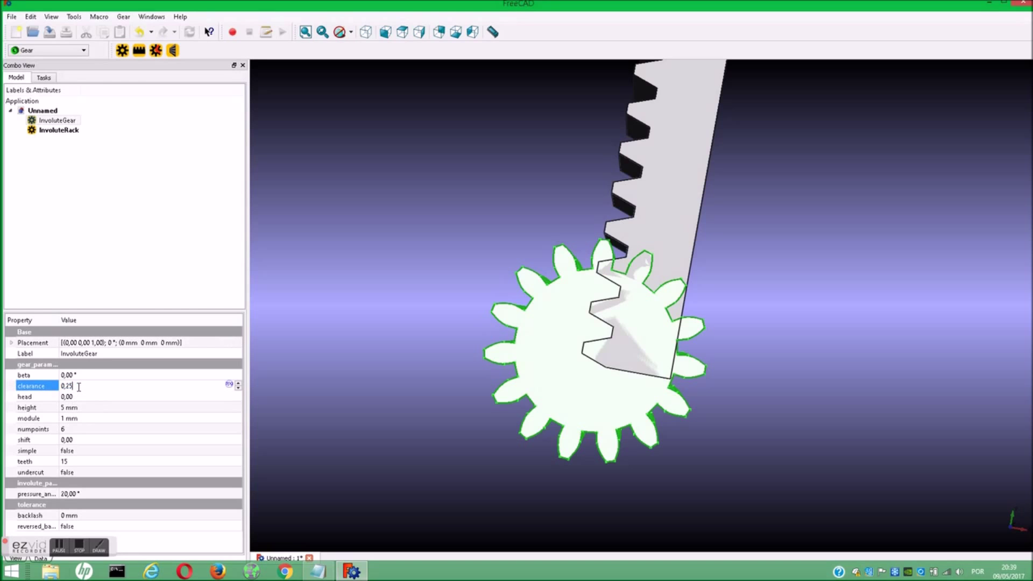
key("BackSpace")
key("BackSpace")
key("BackSpace")
left_click(424, 331)
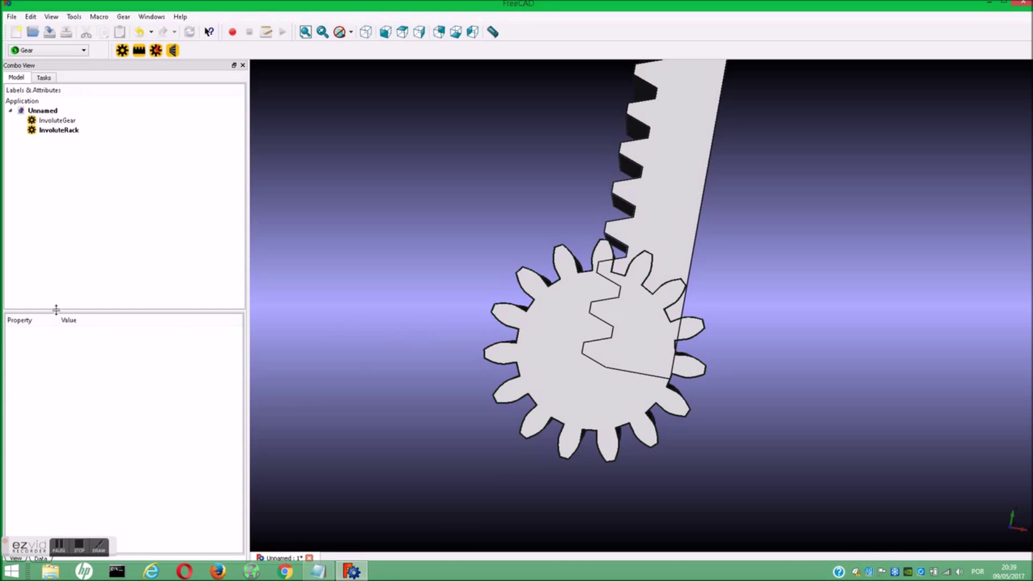
left_click(46, 122)
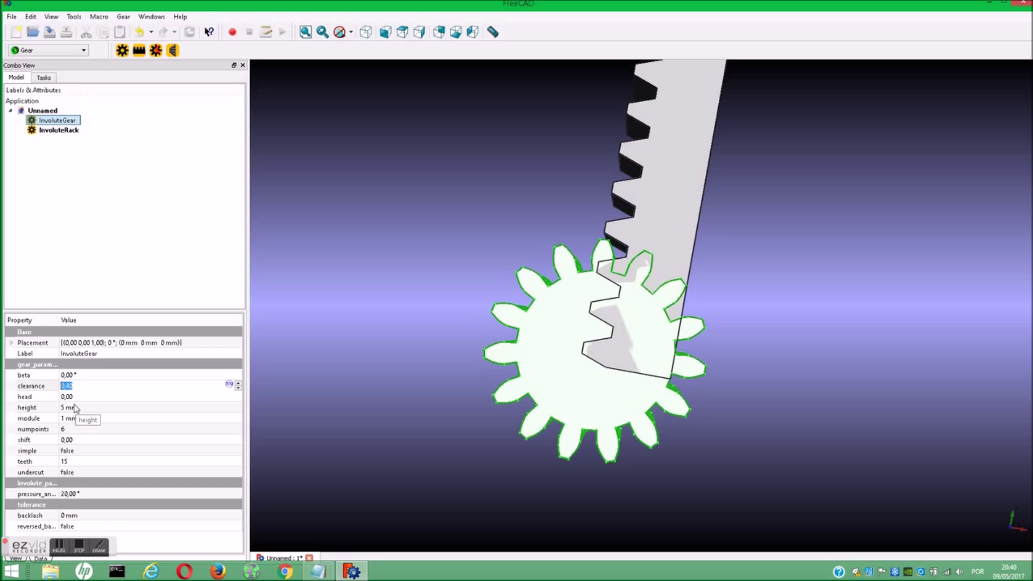
left_click(64, 428)
- Set the InvoluteGear's numpoints to 2 and its pressure angle to 30°
type("2")
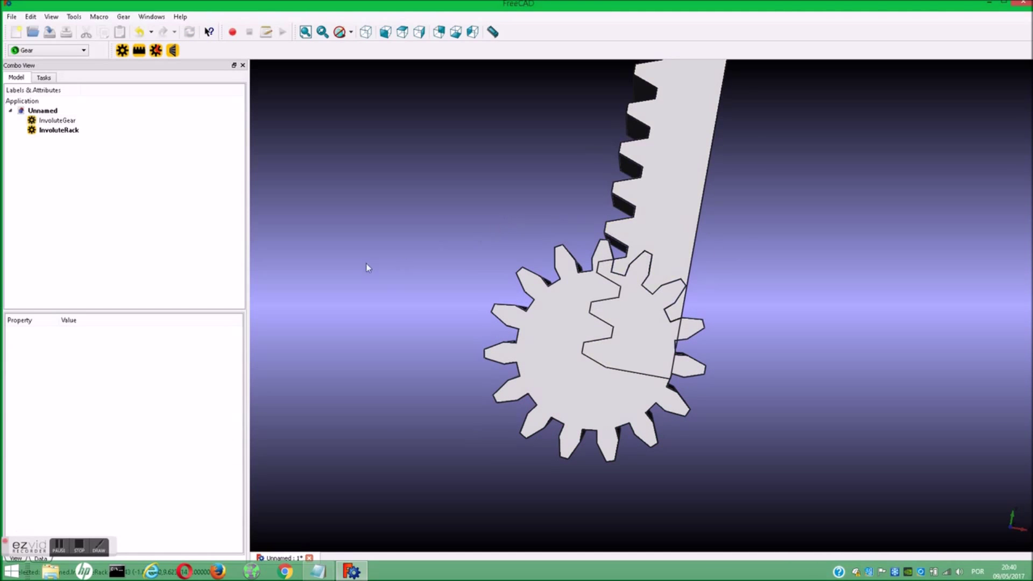
left_click(54, 121)
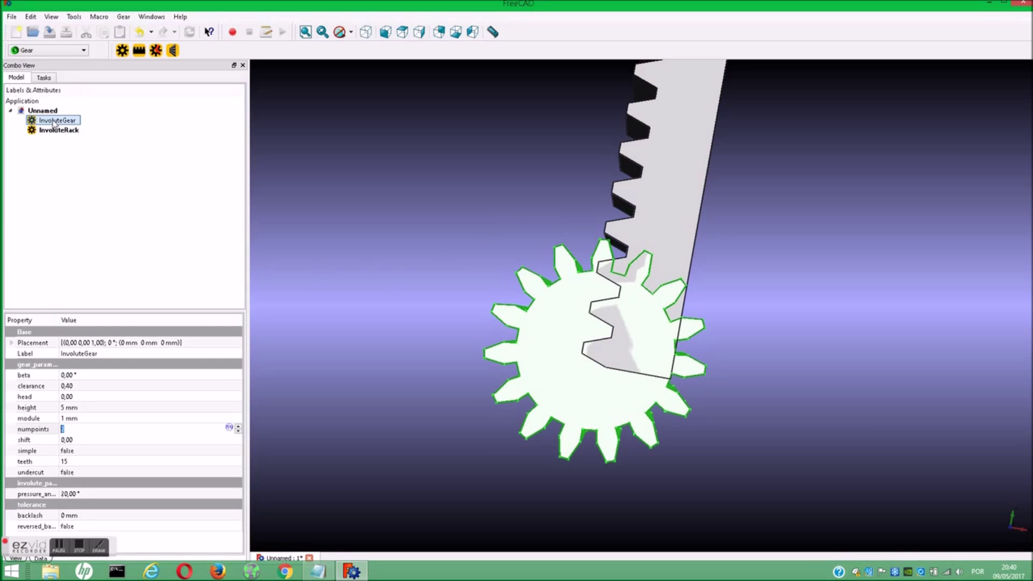
left_click(69, 495)
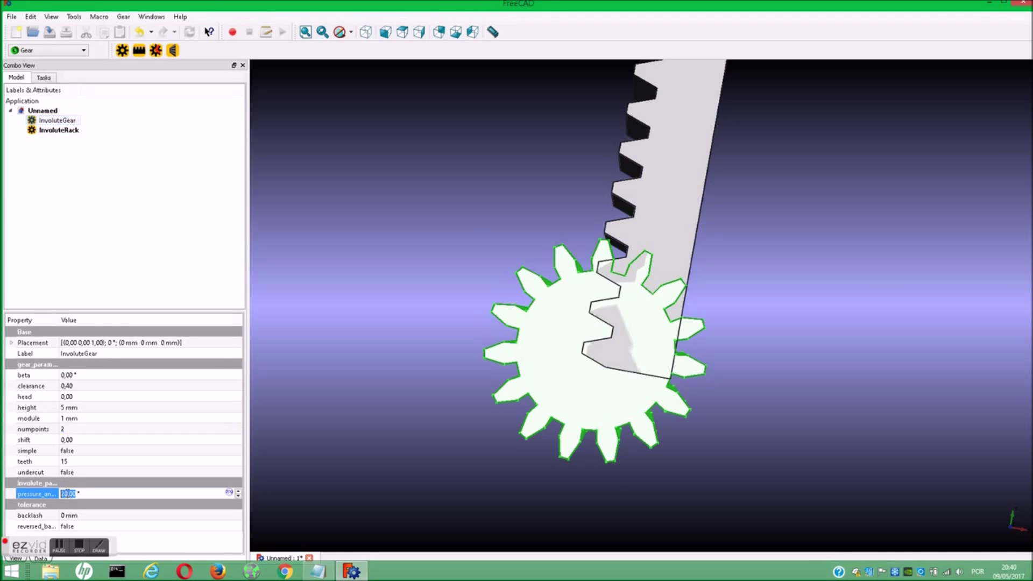
left_click(66, 492)
key("BackSpace")
type("3")
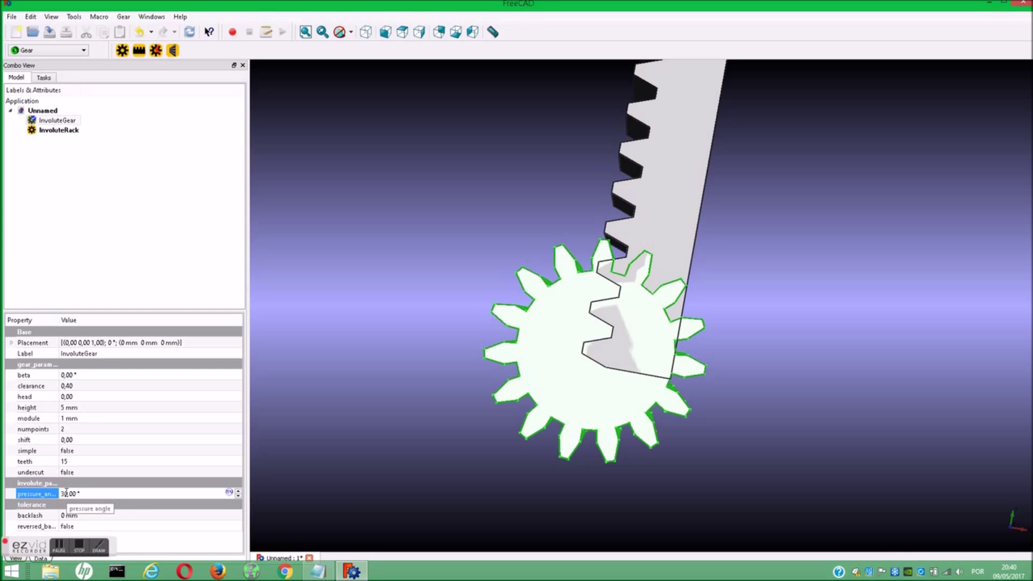
left_click(354, 431)
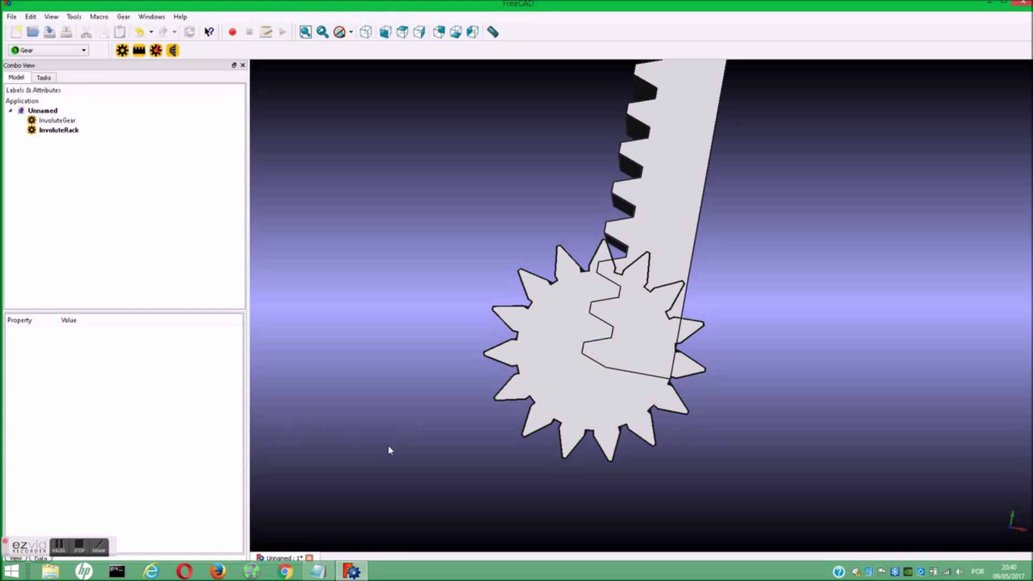
left_click(58, 121)
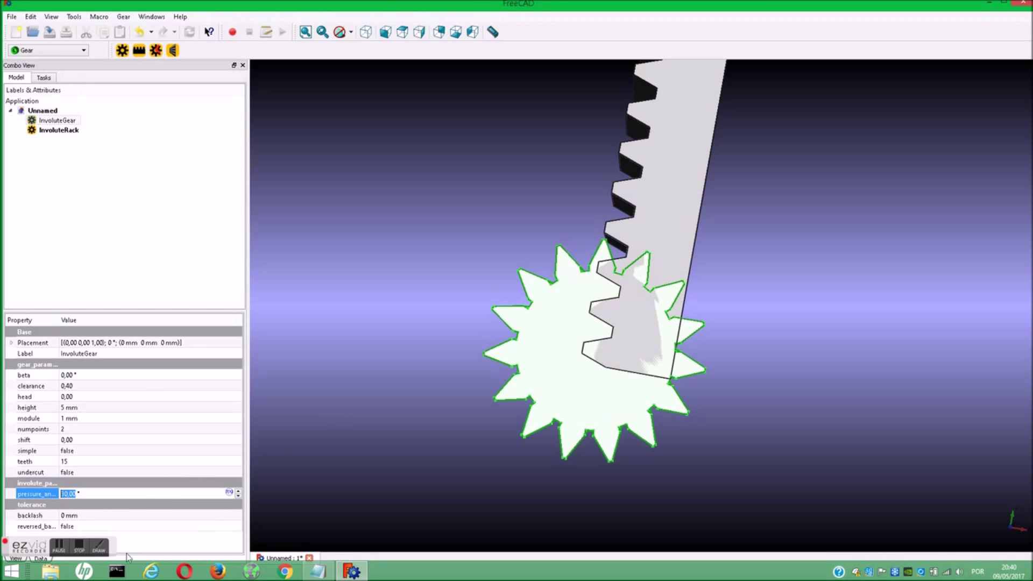
left_click(63, 418)
type("2")
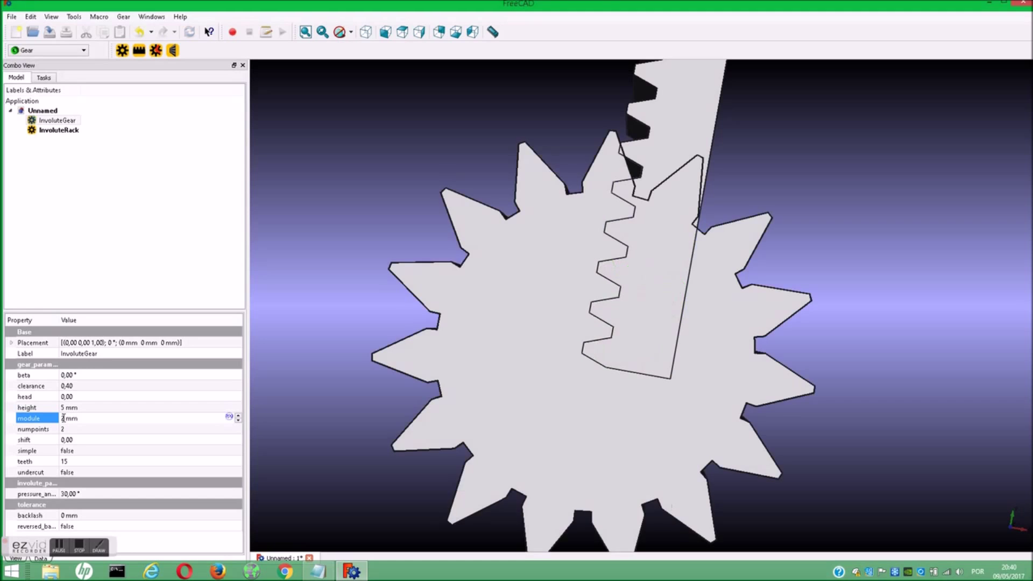
- Give the InvoluteRack a 2 mm module to match the gear
left_click(346, 262)
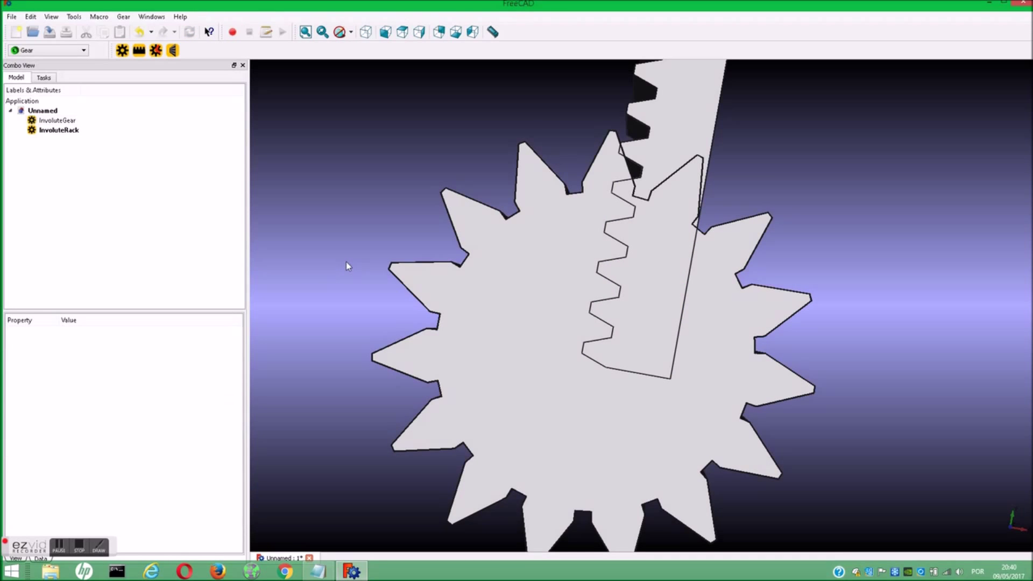
left_click(57, 120)
left_click(60, 419)
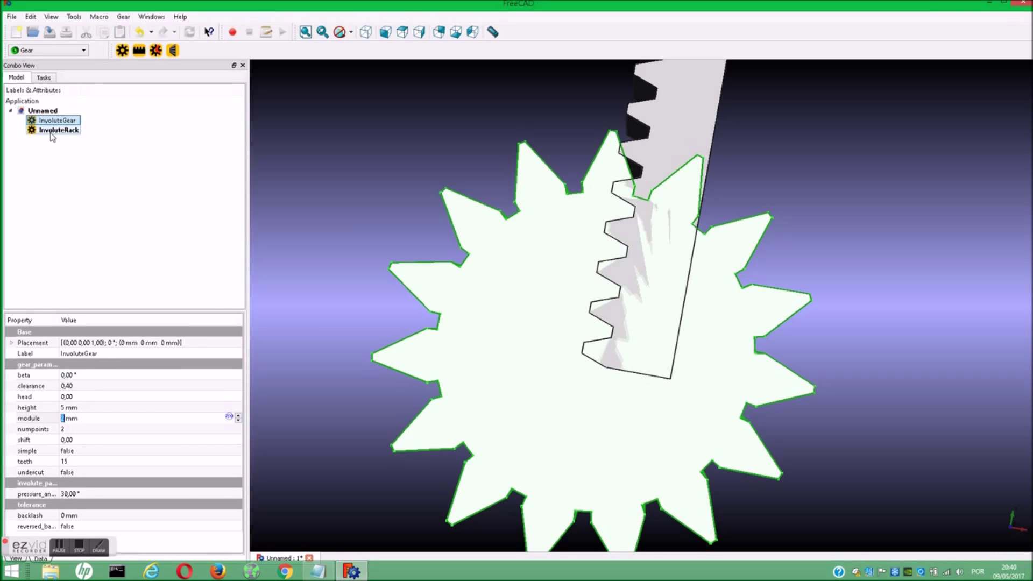
left_click(54, 131)
left_click(68, 386)
type("2")
key("Return")
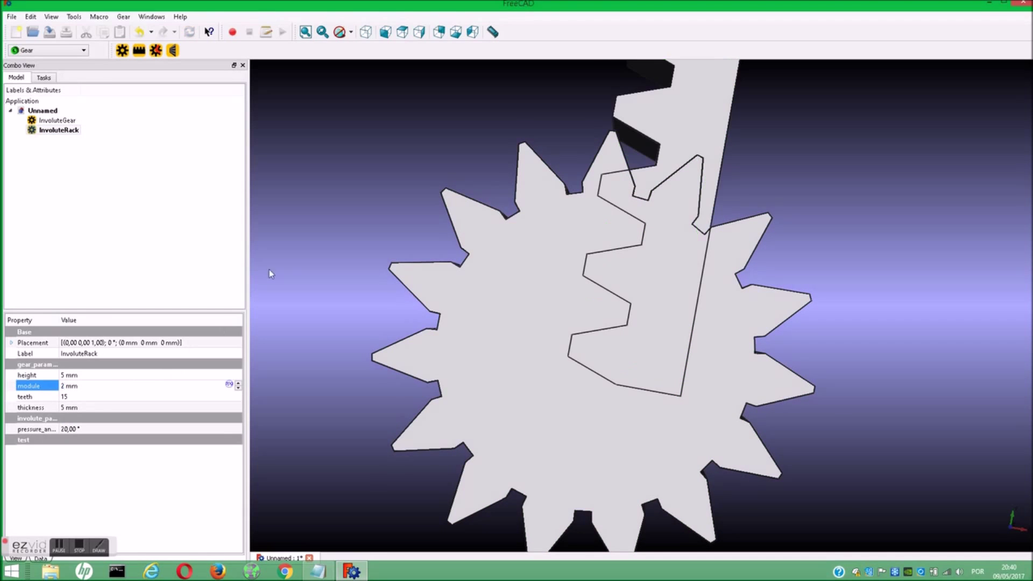
left_click(308, 209)
scroll(337, 211, "down", 3)
middle_click_drag(599, 200, 697, 277)
left_click(603, 243)
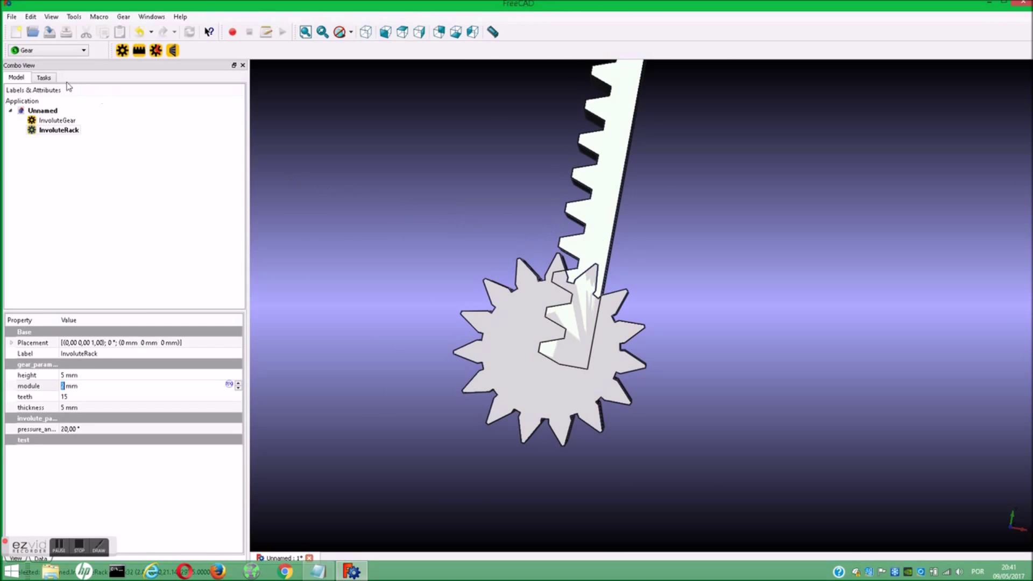
- Step the rack's placement X up to 16 mm and start offsetting Y
left_click(215, 343)
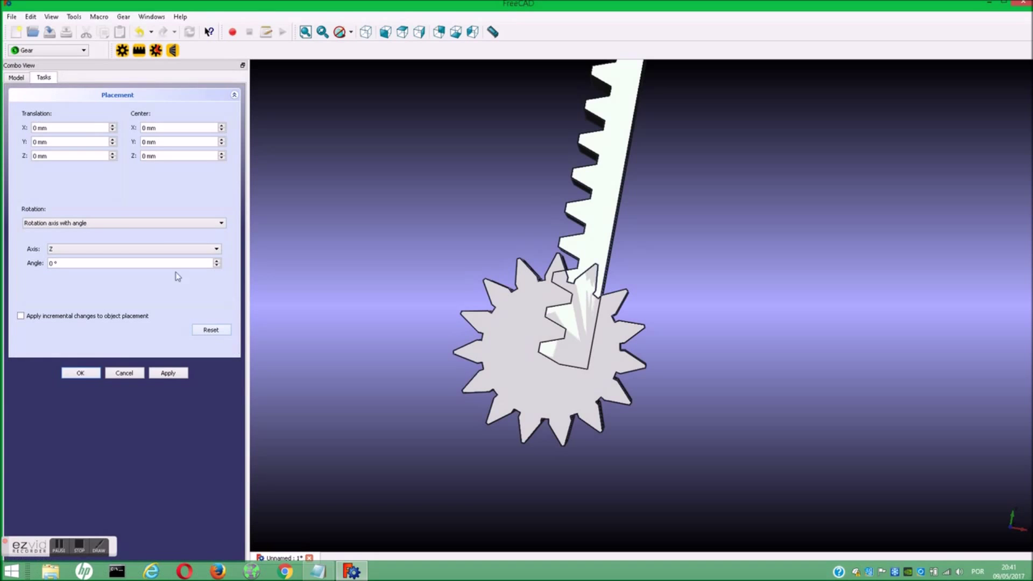
left_click(112, 128)
left_click(112, 128)
left_click(113, 128)
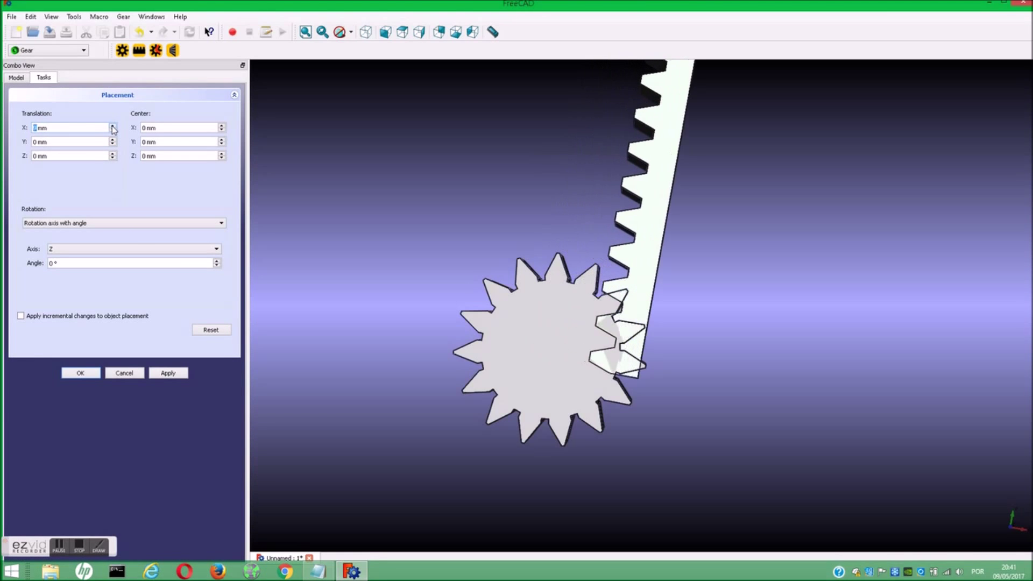
left_click(112, 128)
left_click(112, 128)
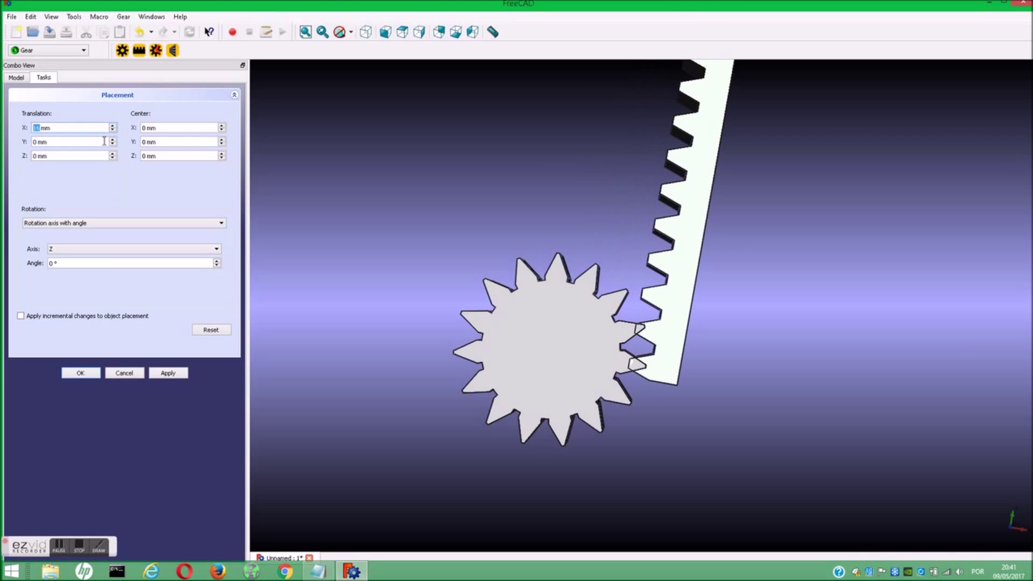
left_click(112, 144)
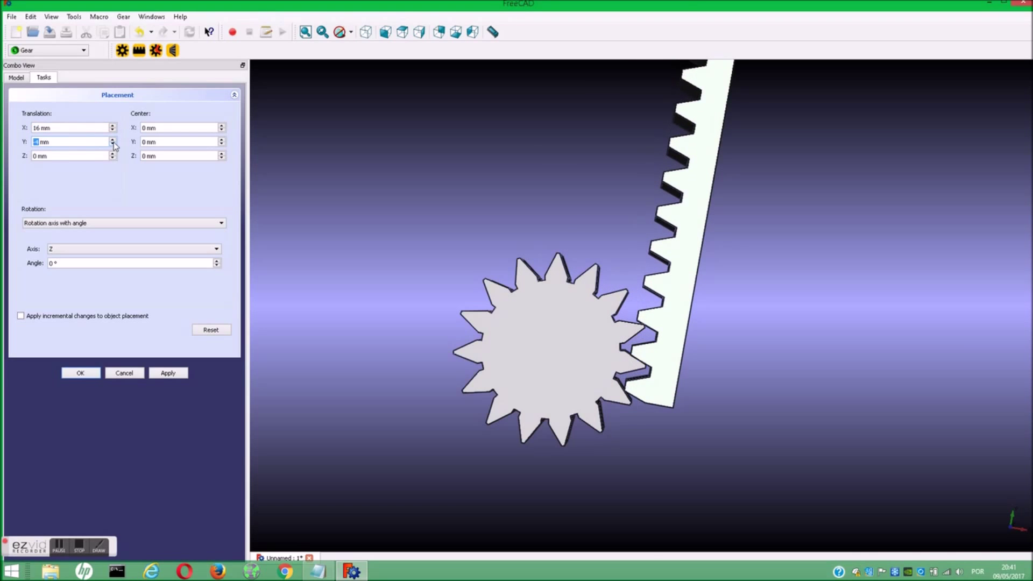
left_click(112, 139)
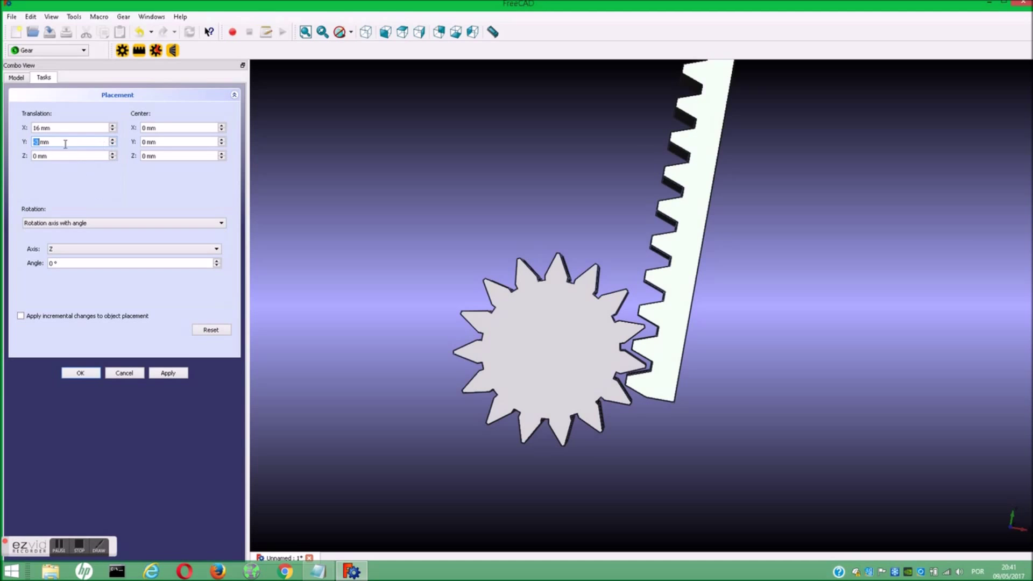
- Set the rack's Y offset to -3.25 mm and apply the placement
type("-3.")
type("5")
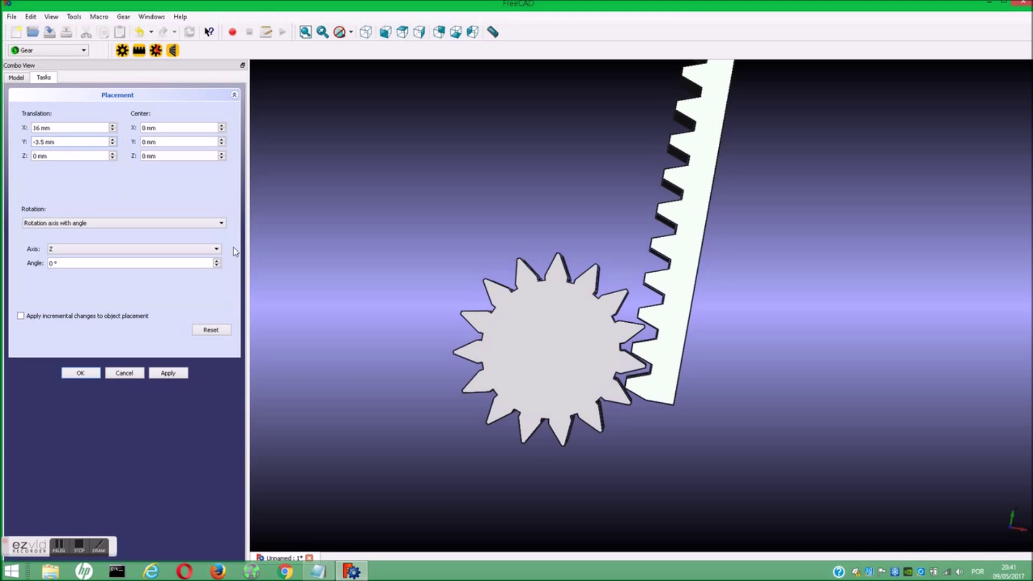
left_click(401, 32)
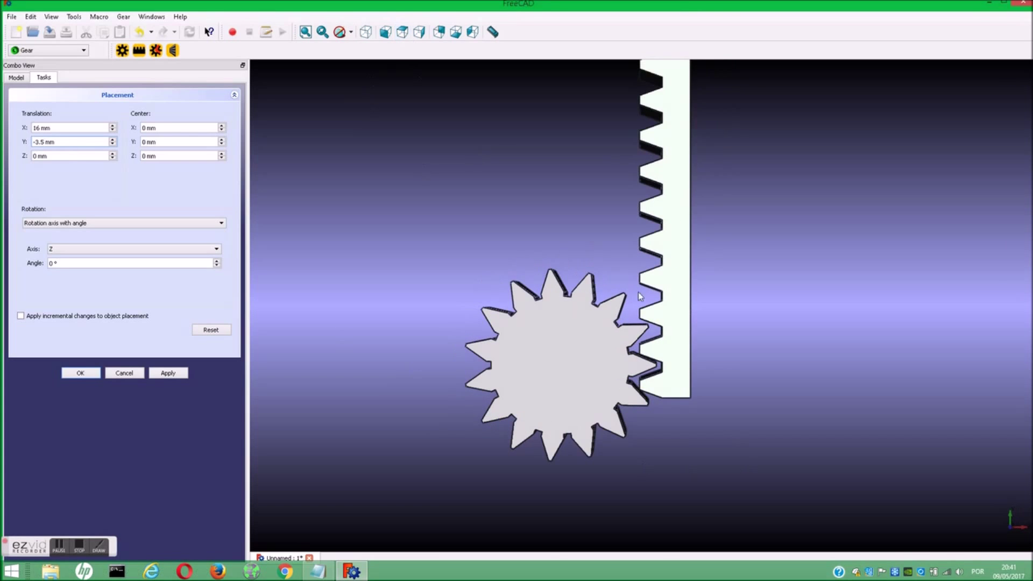
scroll(662, 388, "up", 5)
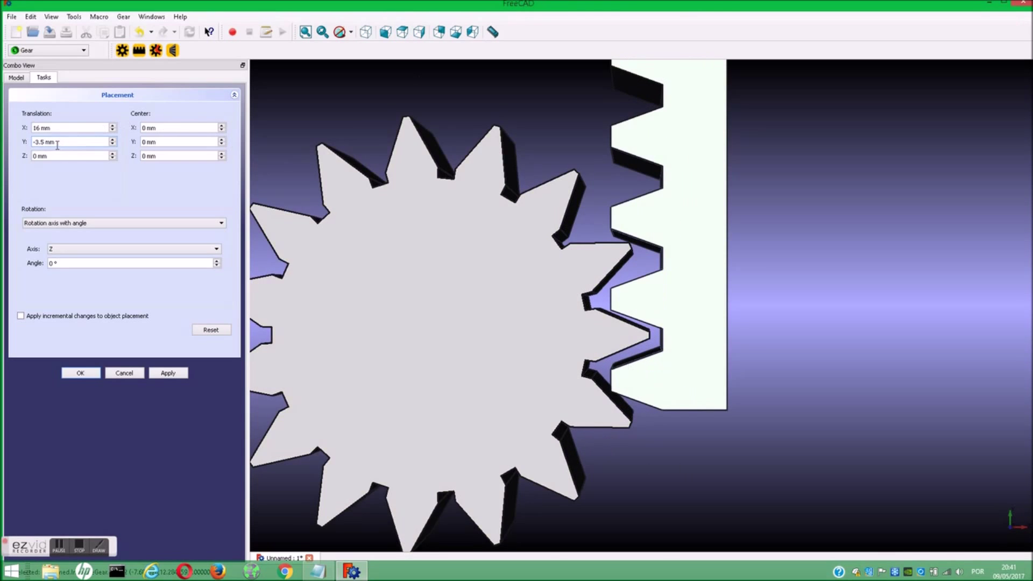
key("BackSpace")
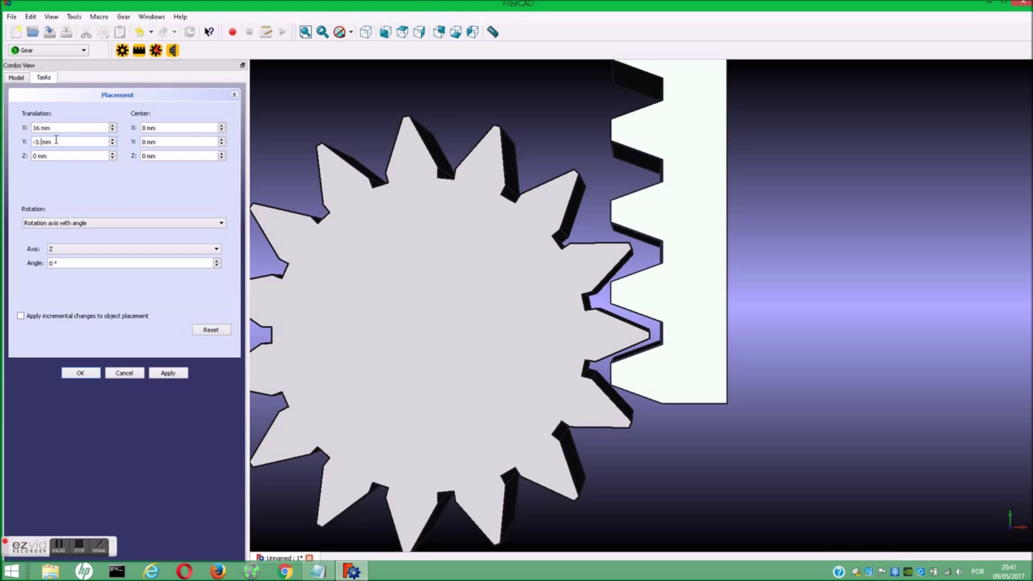
type("25")
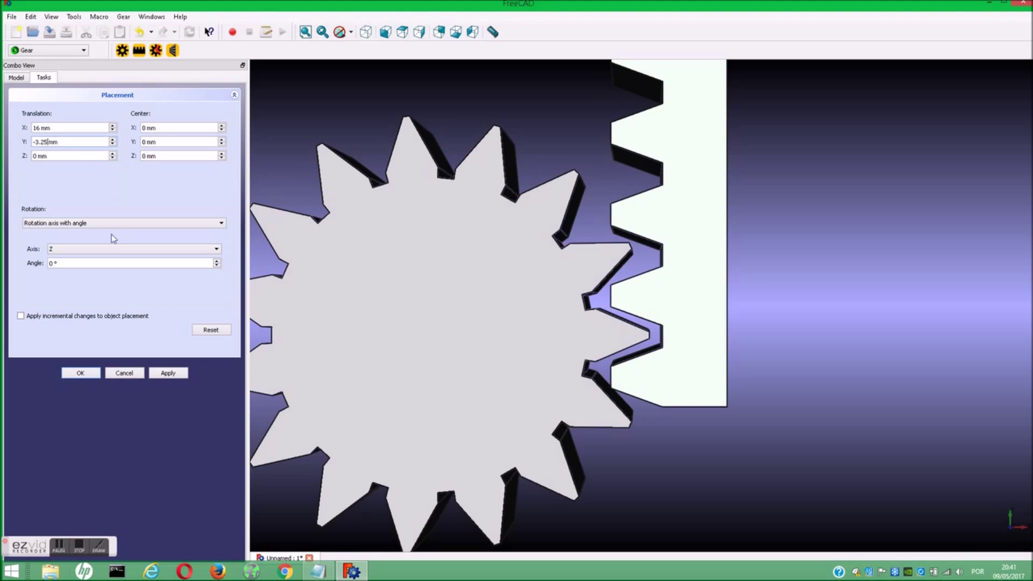
left_click(168, 372)
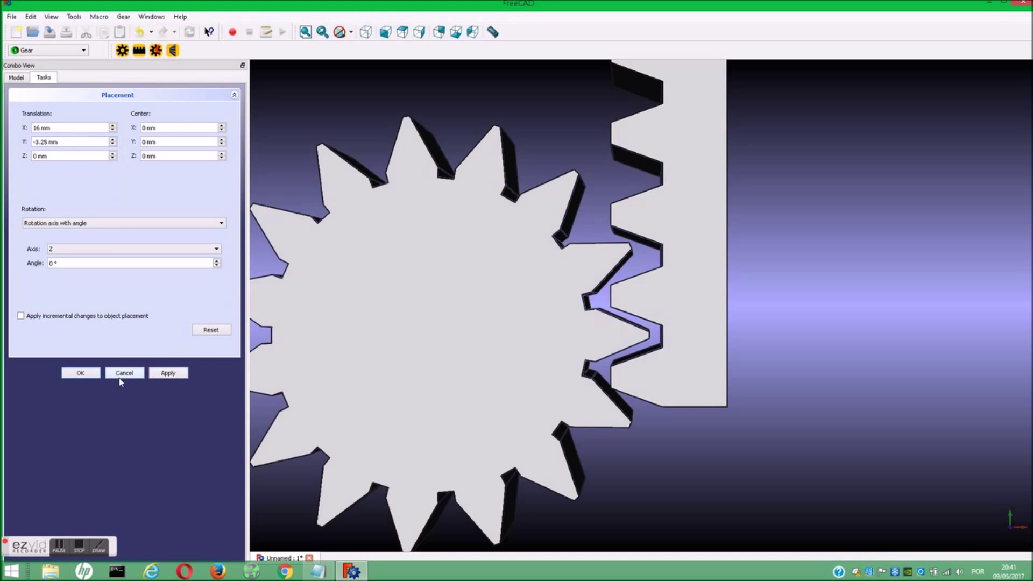
left_click(91, 374)
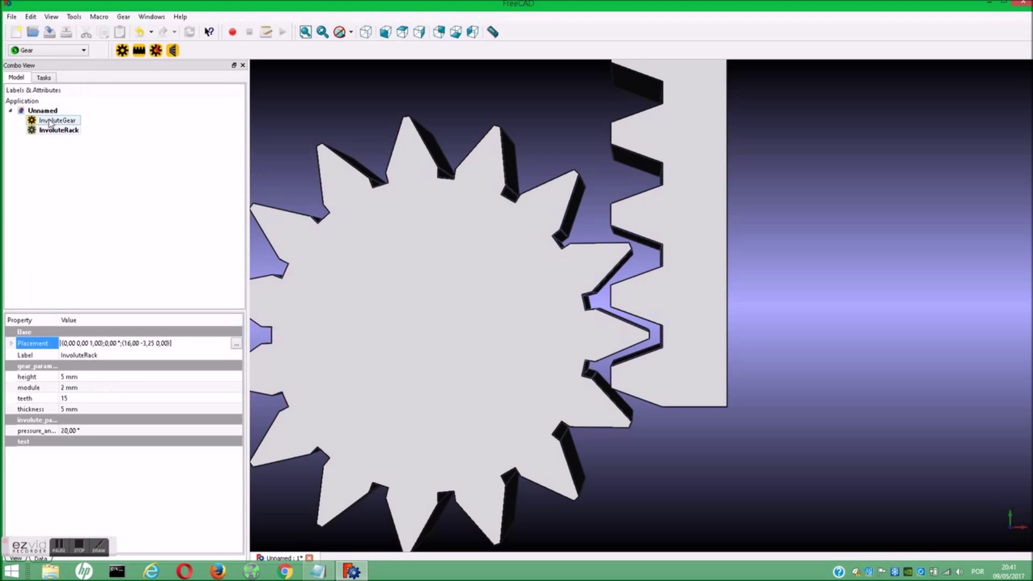
- Try different head values on the InvoluteGear, including -4,00 and 0,00
left_click(50, 122)
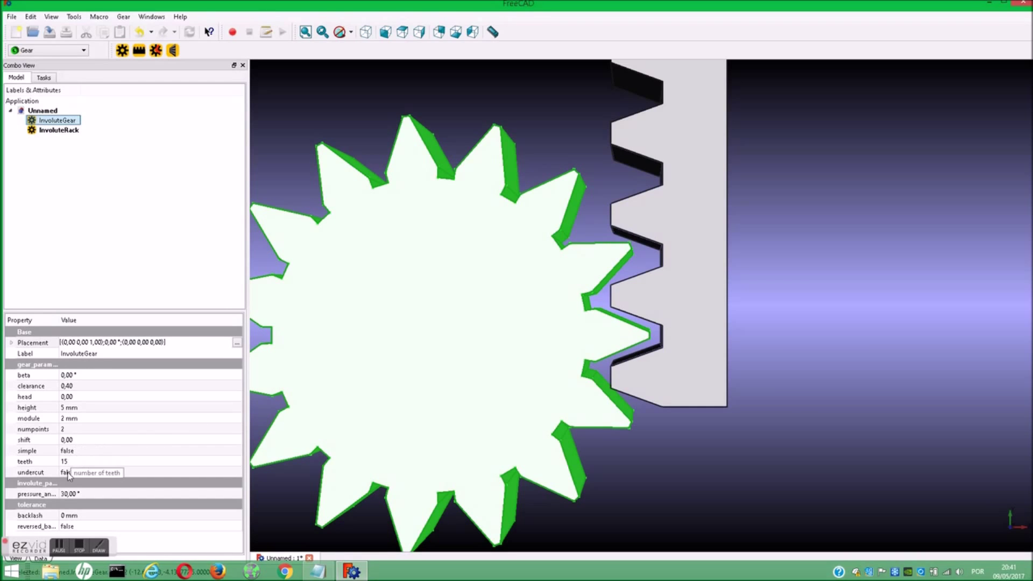
left_click(76, 398)
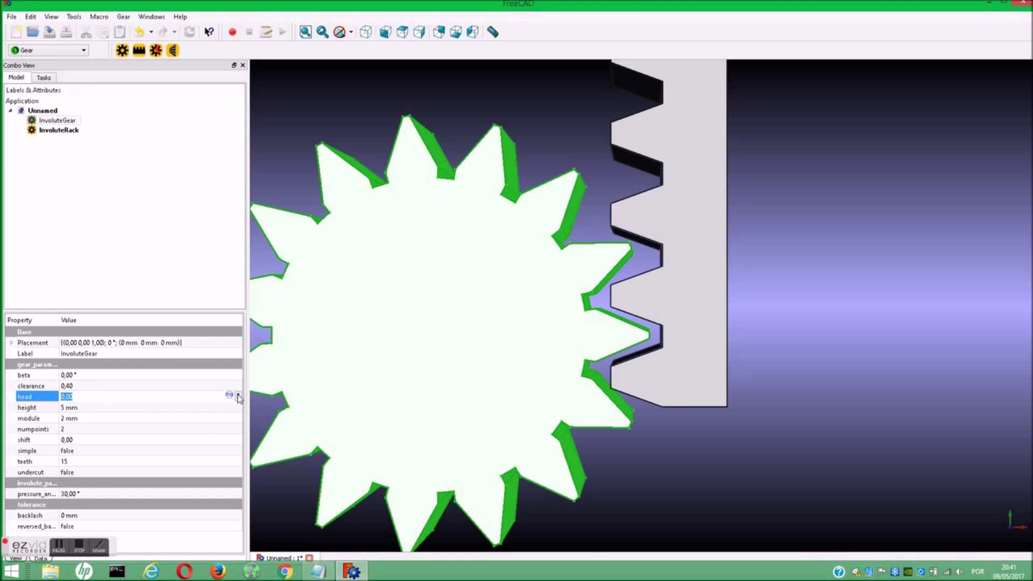
left_click(284, 141)
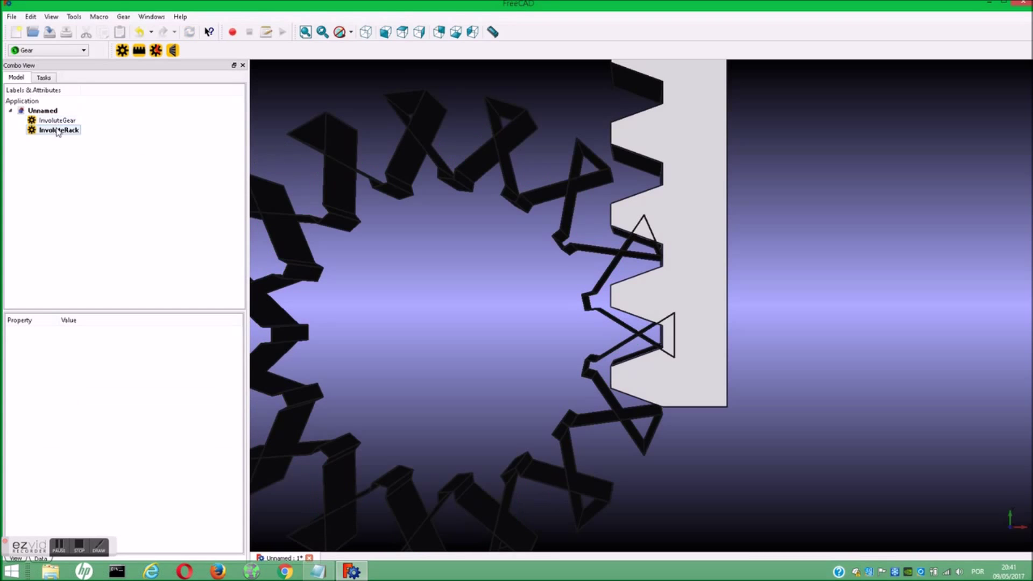
left_click(57, 121)
left_click(238, 399)
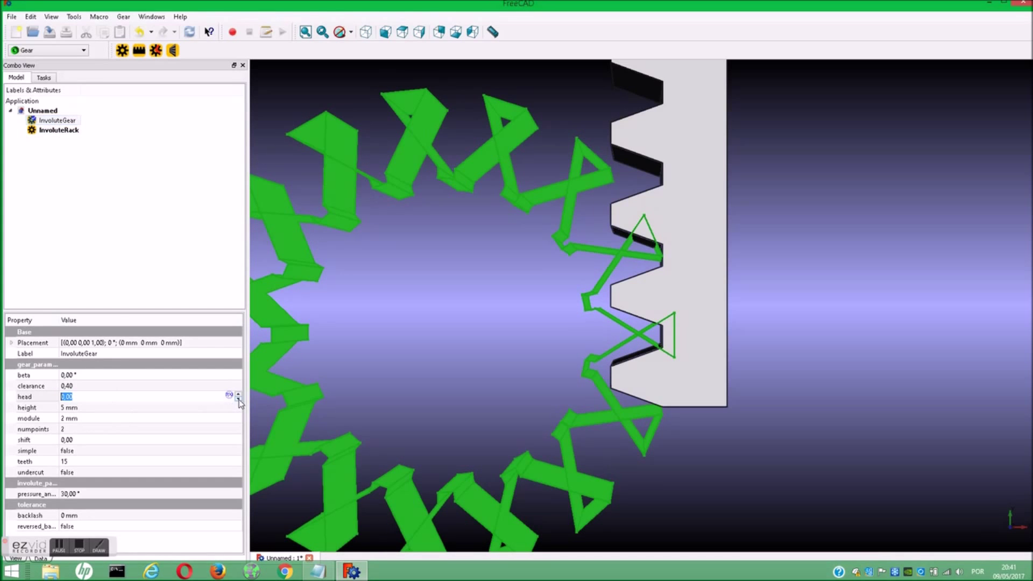
left_click(280, 88)
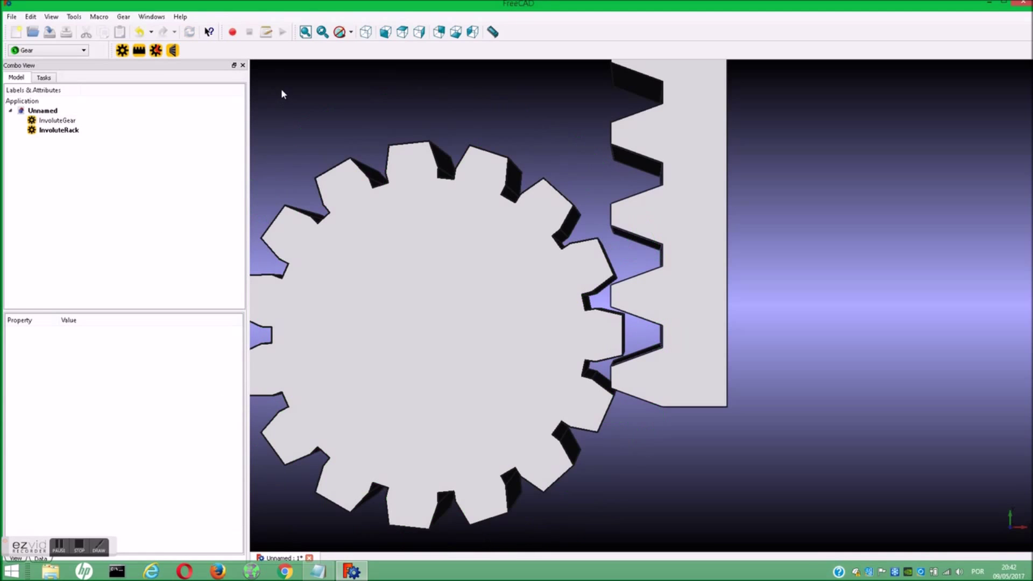
- Set the InvoluteGear's head to -0,4 and recompute the gear
left_click(66, 124)
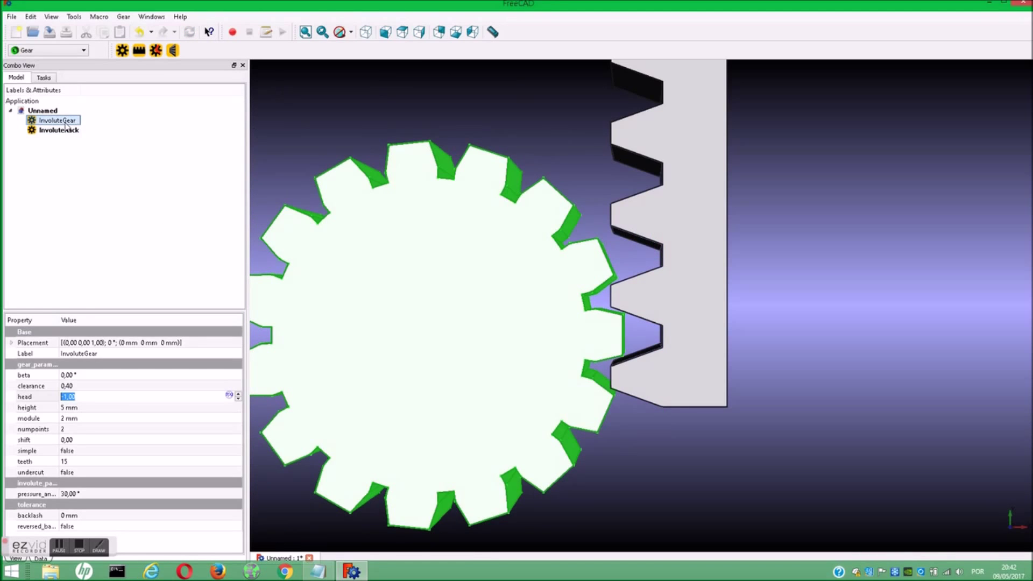
double_click(67, 397)
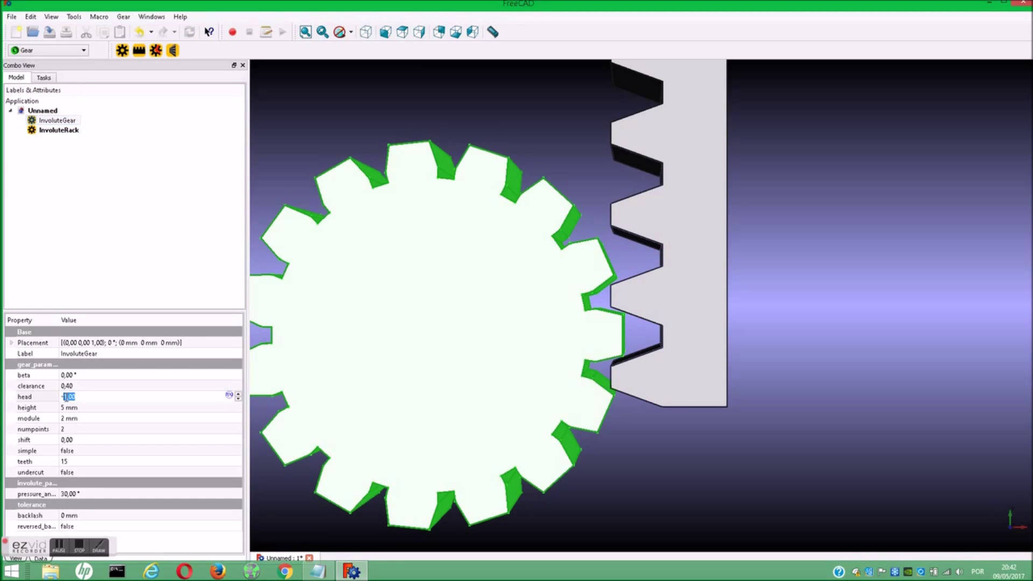
type("04")
key("Return")
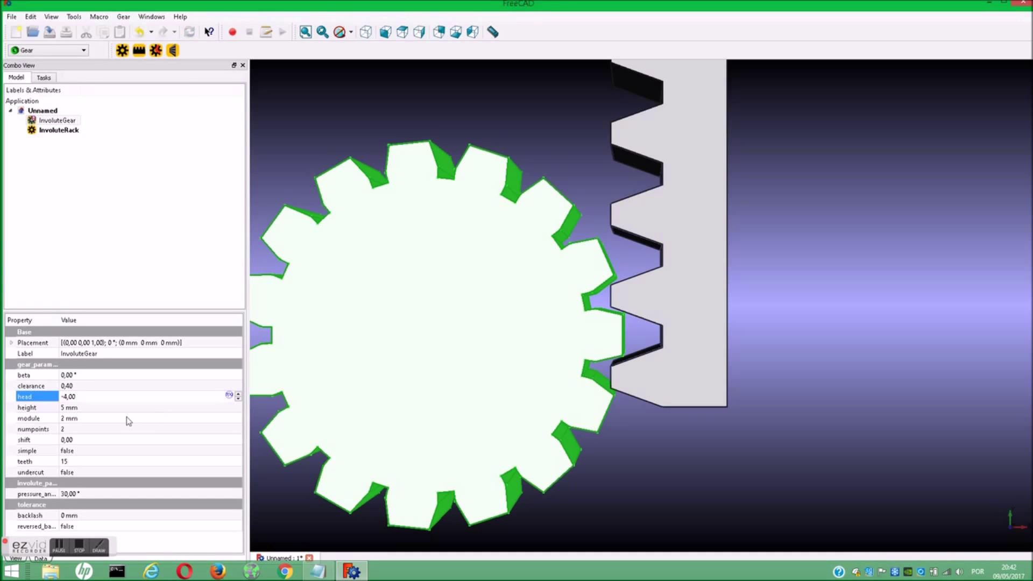
double_click(68, 397)
type("-0,4")
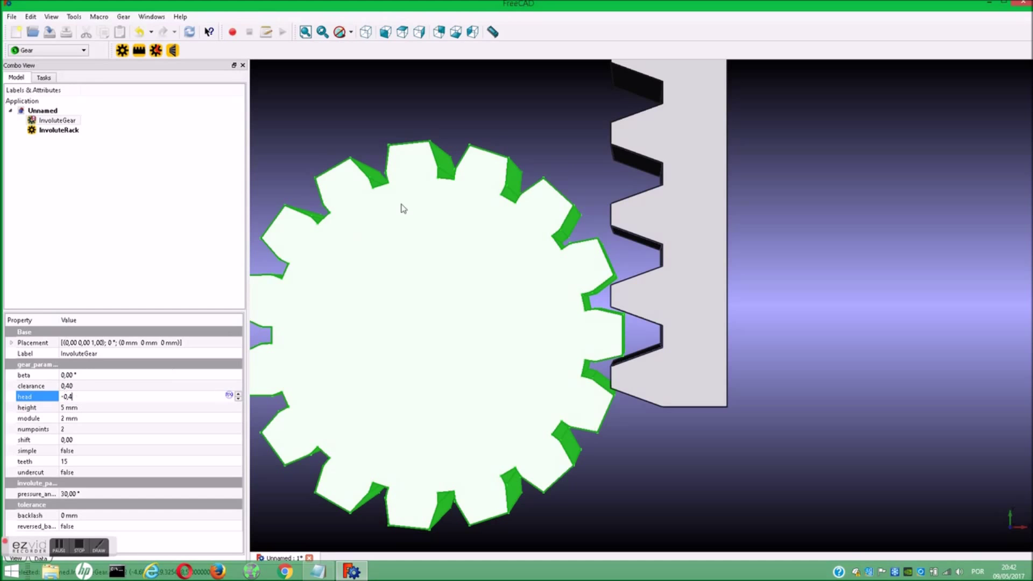
left_click(538, 144)
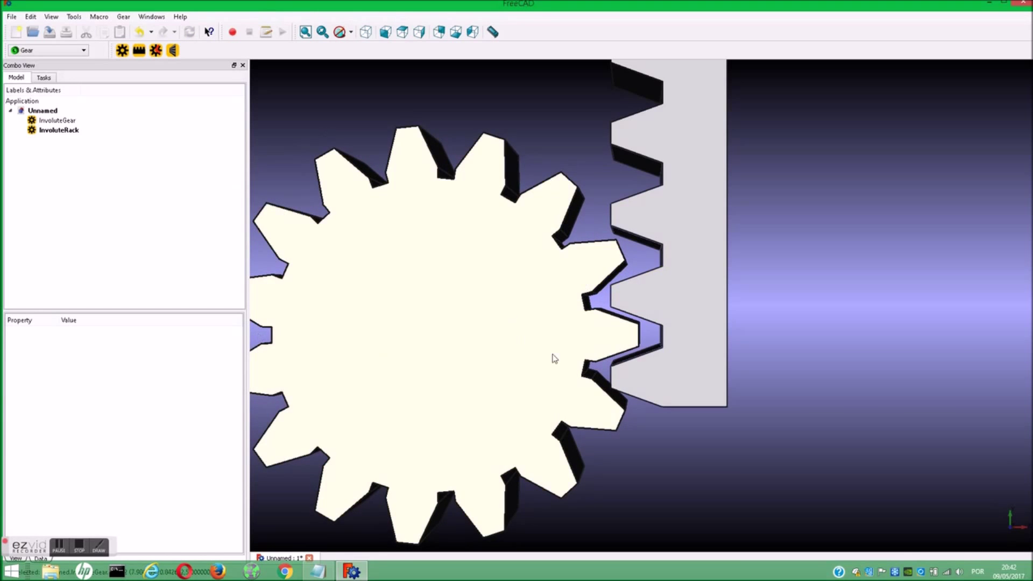
scroll(546, 369, "down", 3)
scroll(546, 369, "down", 2)
scroll(547, 369, "down", 3)
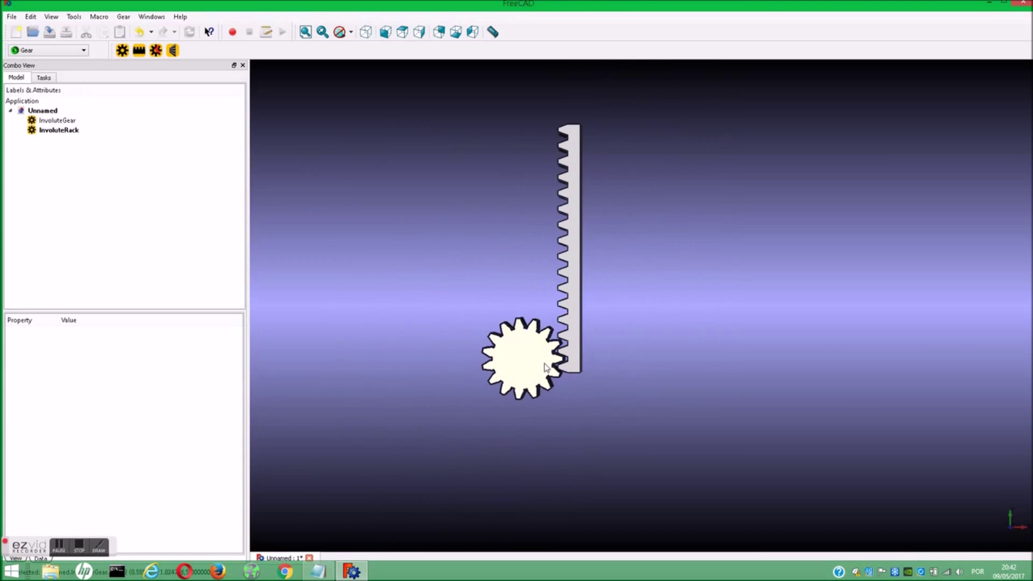
left_click(59, 546)
left_click(105, 550)
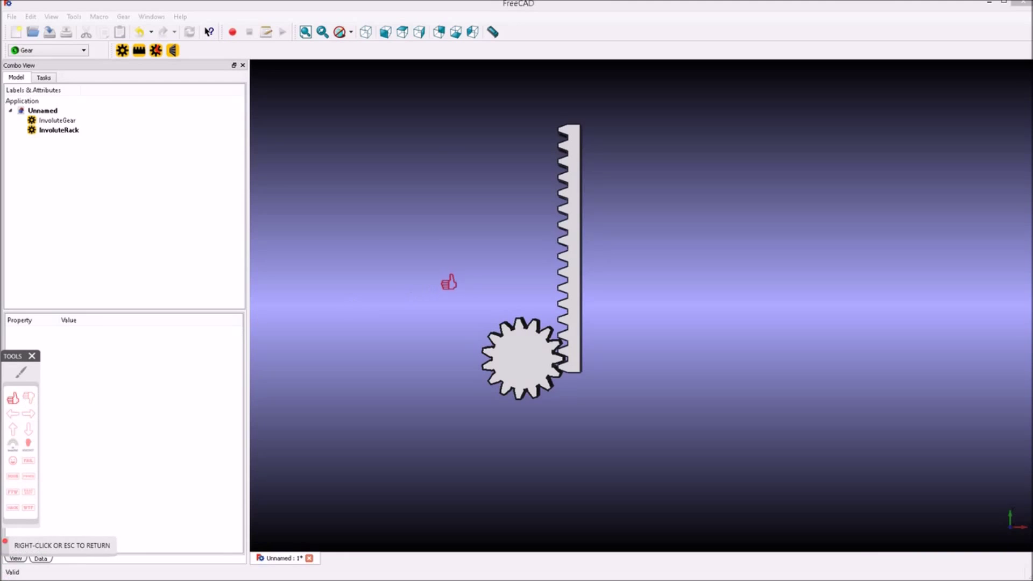
left_click(399, 256)
left_click(633, 150)
left_click(773, 265)
left_click(650, 398)
left_click(463, 419)
left_click(361, 215)
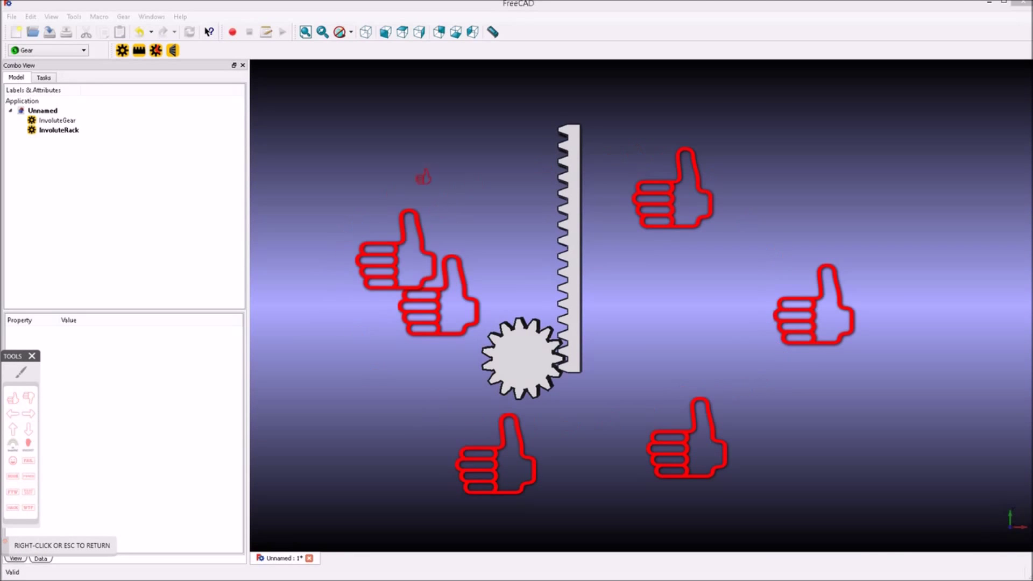
left_click(446, 186)
left_click(554, 246)
right_click(631, 251)
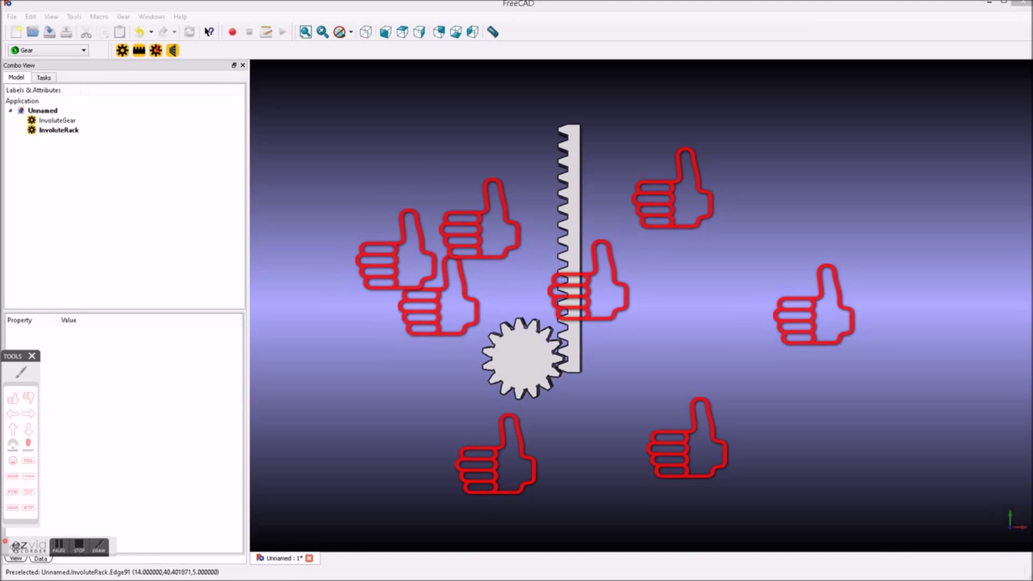